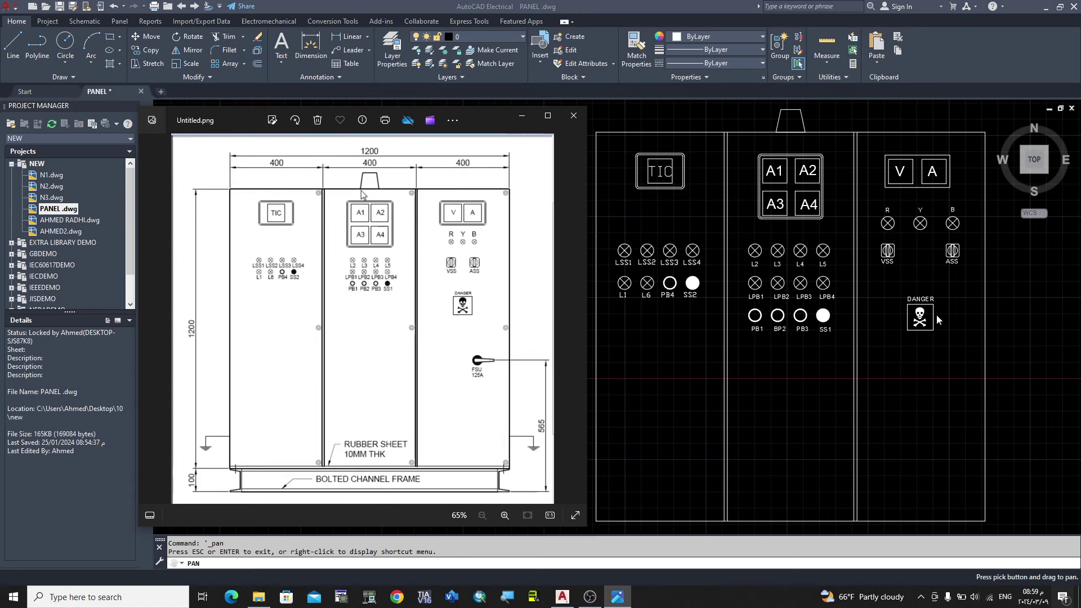
Step: Maximize the reference picture, zoom to 194% on the FSU 125A switch, then minimize Photos
{"action": "key", "text": "super+Up"}
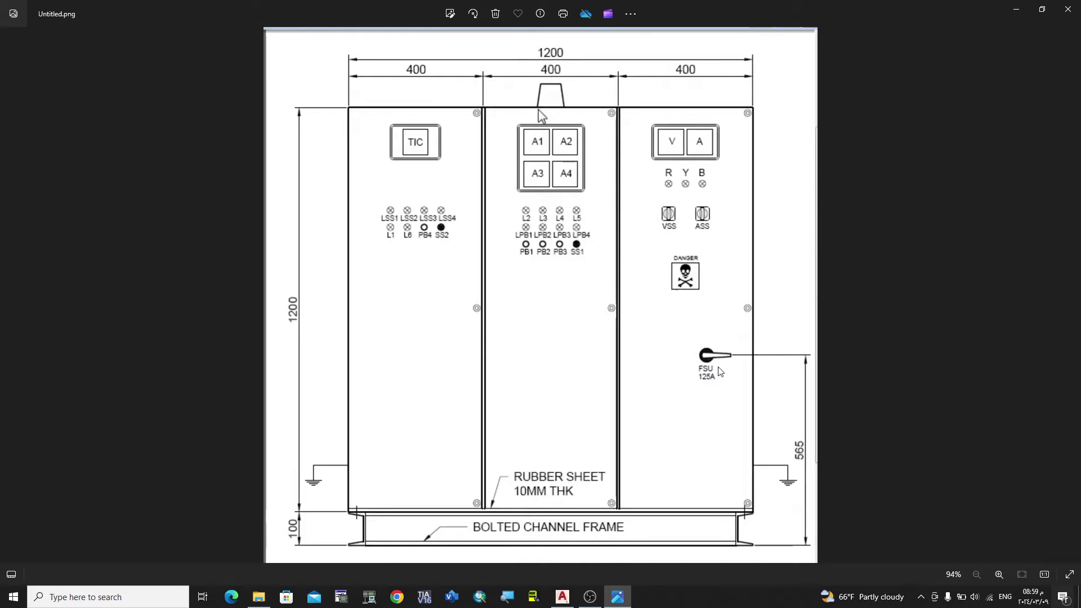
{"action": "scroll", "coordinate": [723, 361], "scroll_direction": "up", "scroll_amount": 5}
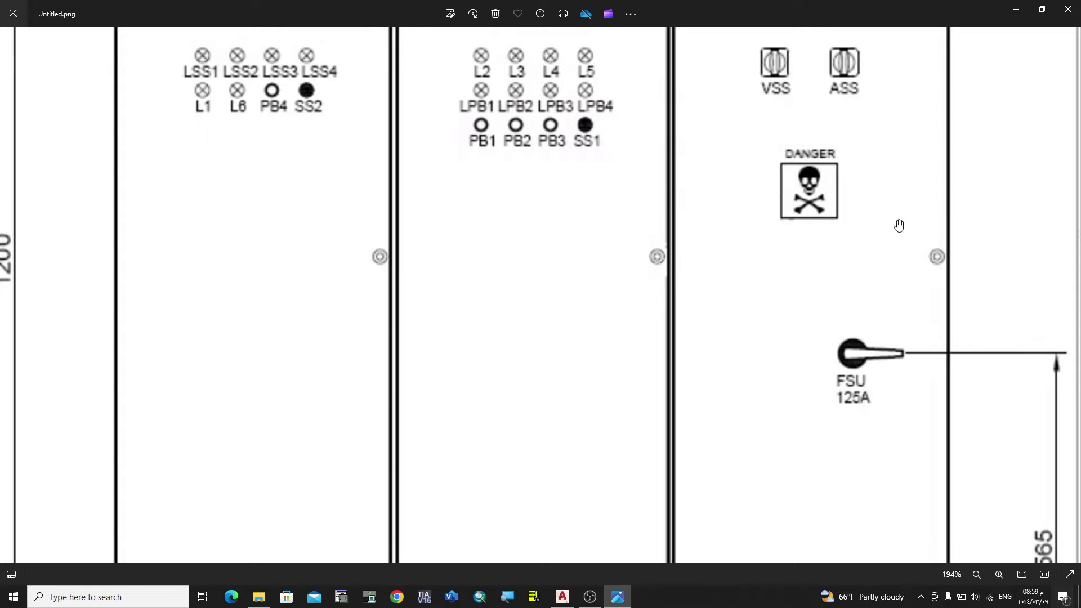
{"action": "left_click", "coordinate": [1016, 10]}
{"action": "scroll", "coordinate": [861, 386], "scroll_direction": "up", "scroll_amount": 2}
Step: Draw a radius-20 circle below the DANGER sign in the right section
{"action": "scroll", "coordinate": [578, 285], "scroll_direction": "down", "scroll_amount": 4}
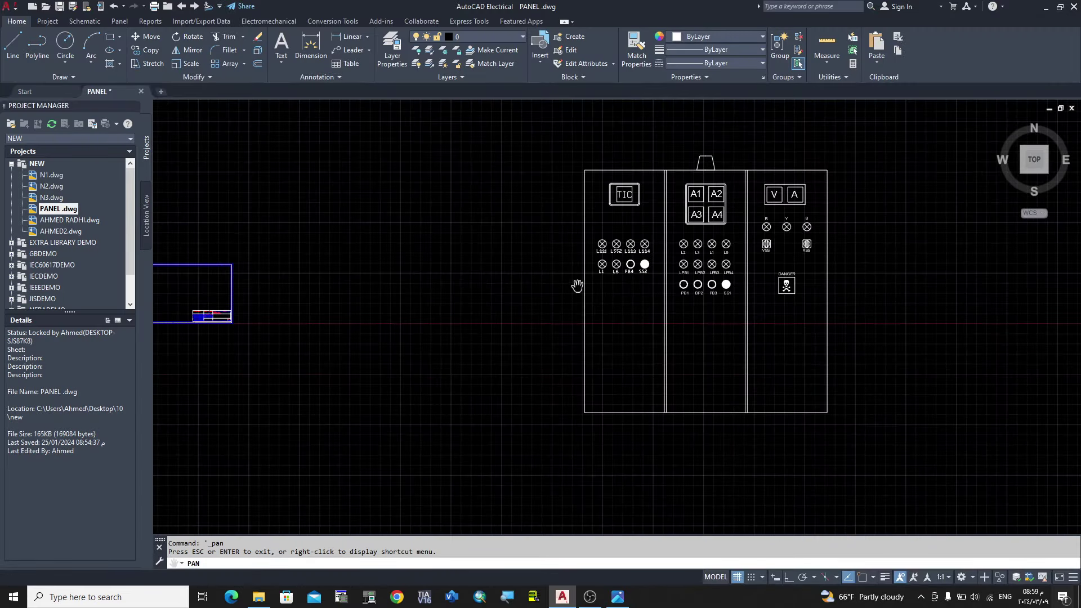
{"action": "scroll", "coordinate": [865, 348], "scroll_direction": "up", "scroll_amount": 4}
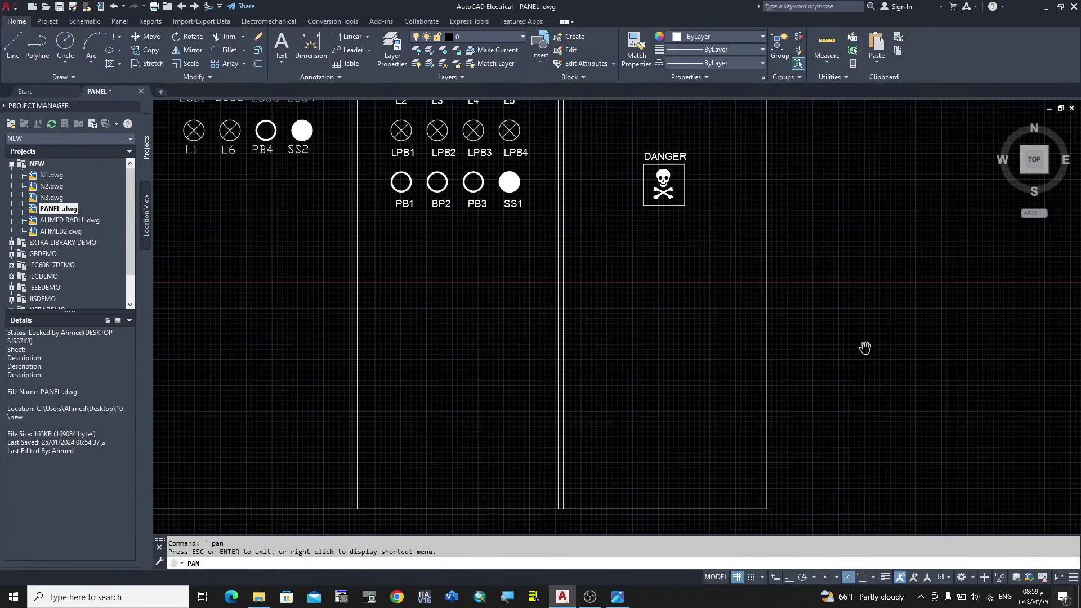
{"action": "left_click", "coordinate": [66, 44]}
{"action": "scroll", "coordinate": [674, 327], "scroll_direction": "up", "scroll_amount": 2}
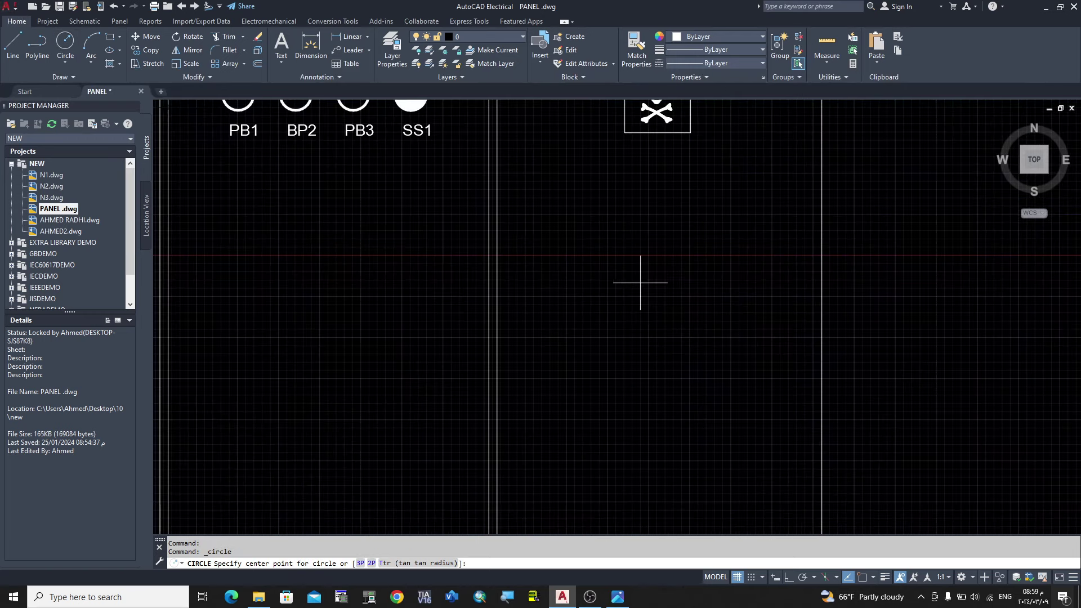
{"action": "left_click", "coordinate": [654, 299]}
{"action": "type", "text": "20"}
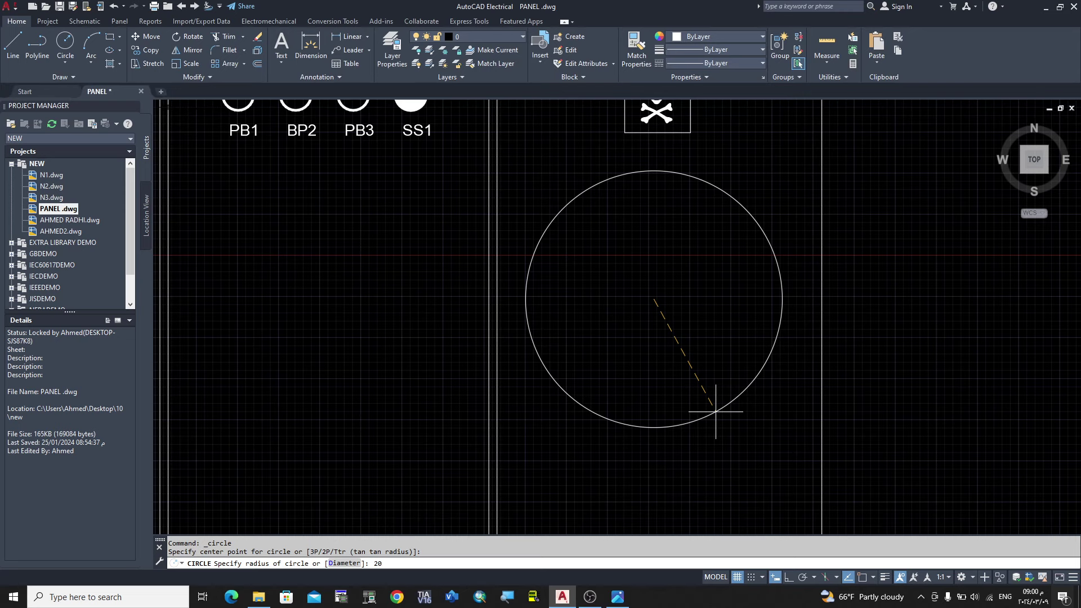
{"action": "key", "text": "Return"}
Step: Offset the circle by 5 to create a concentric inner circle
{"action": "scroll", "coordinate": [650, 296], "scroll_direction": "up", "scroll_amount": 3}
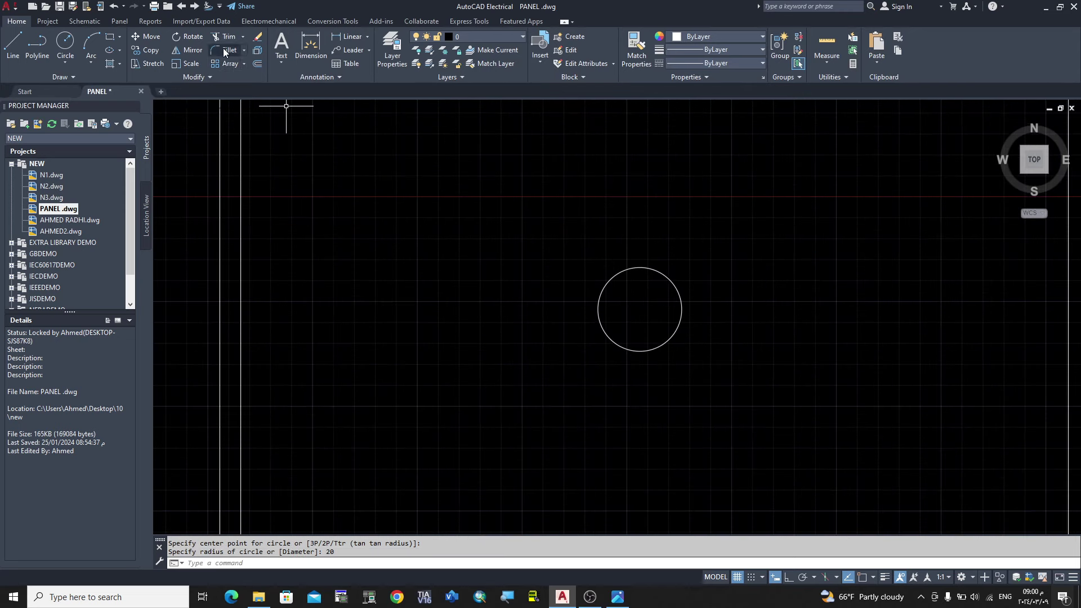
{"action": "left_click", "coordinate": [257, 64]}
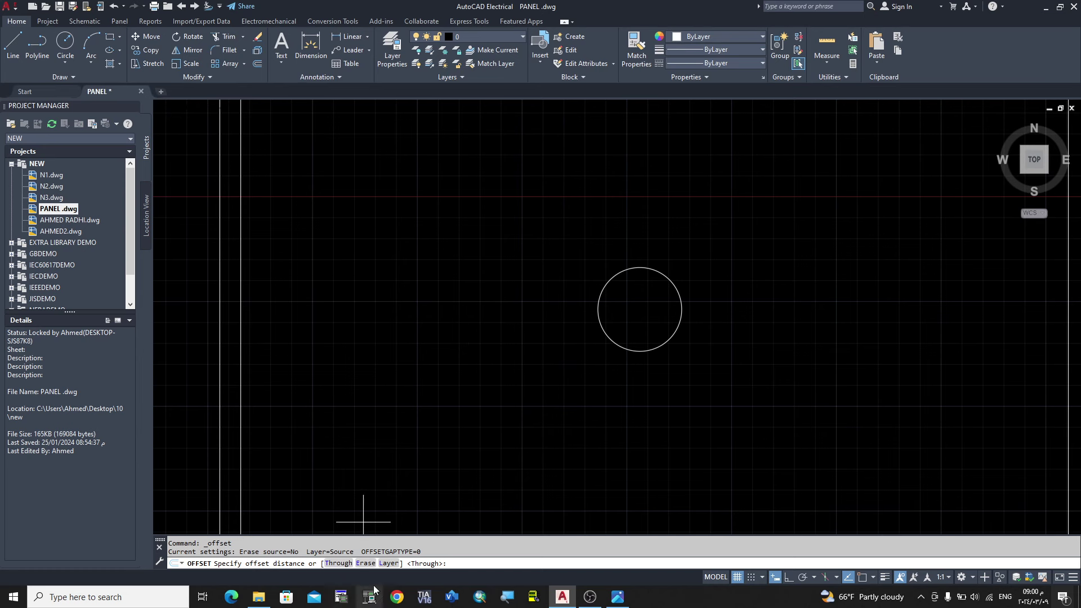
{"action": "left_click", "coordinate": [338, 563]}
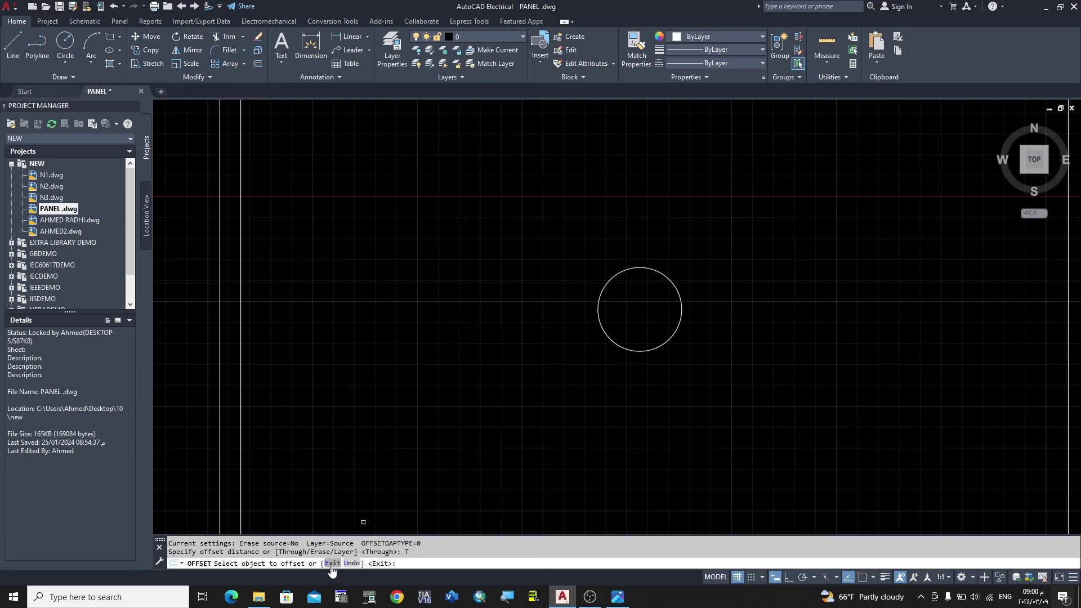
{"action": "left_click", "coordinate": [614, 275]}
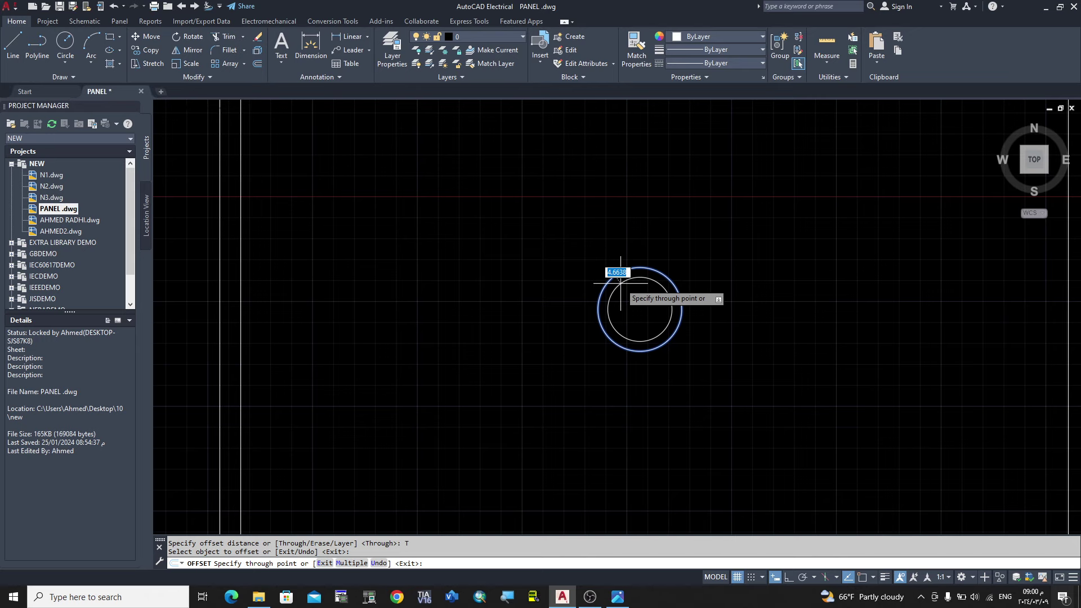
{"action": "type", "text": "5"}
{"action": "key", "text": "Return"}
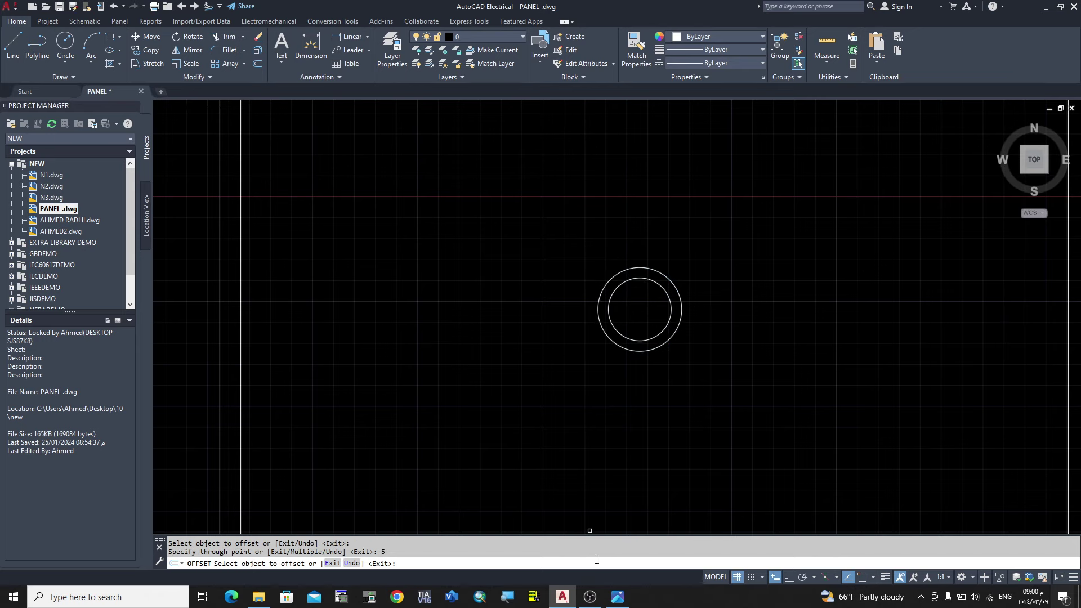
{"action": "left_click", "coordinate": [617, 597]}
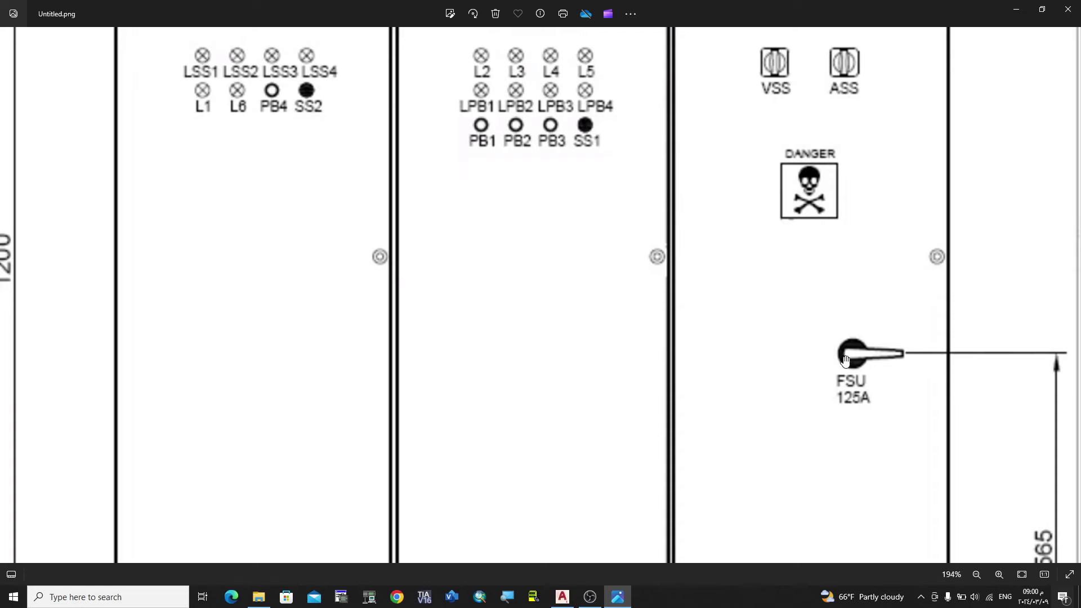
Step: Back in the drawing, start a line and confirm the Object Snap settings with OK
{"action": "left_click", "coordinate": [563, 597]}
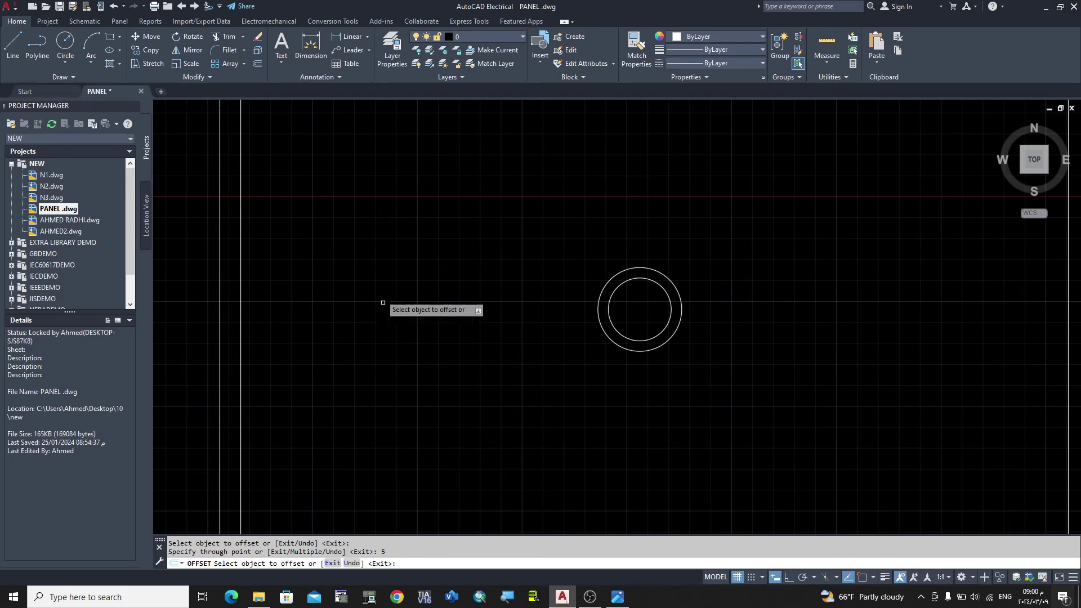
{"action": "left_click", "coordinate": [13, 45]}
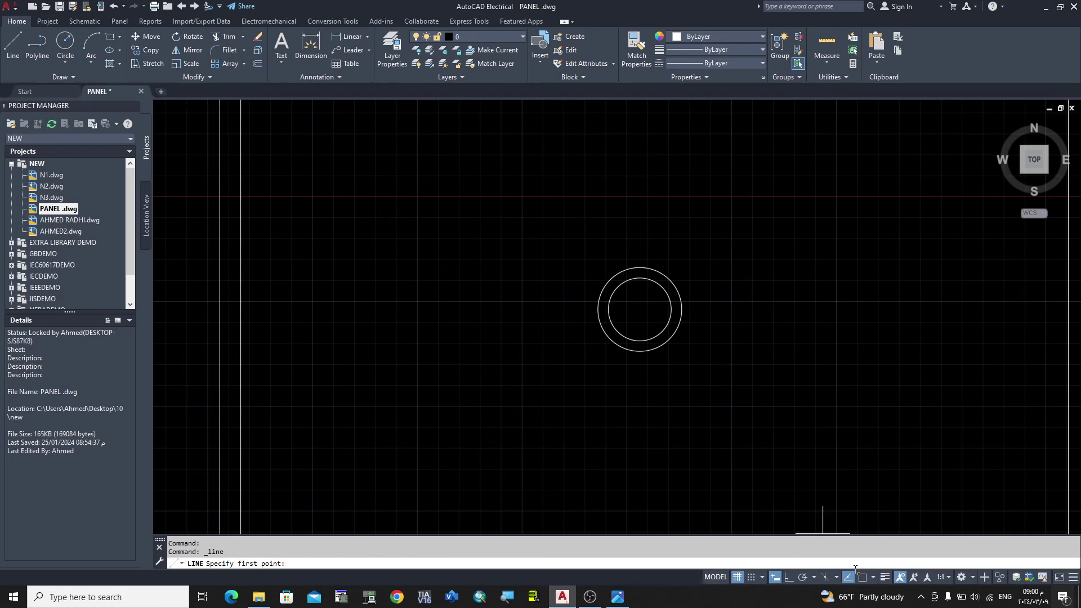
{"action": "left_click", "coordinate": [873, 578]}
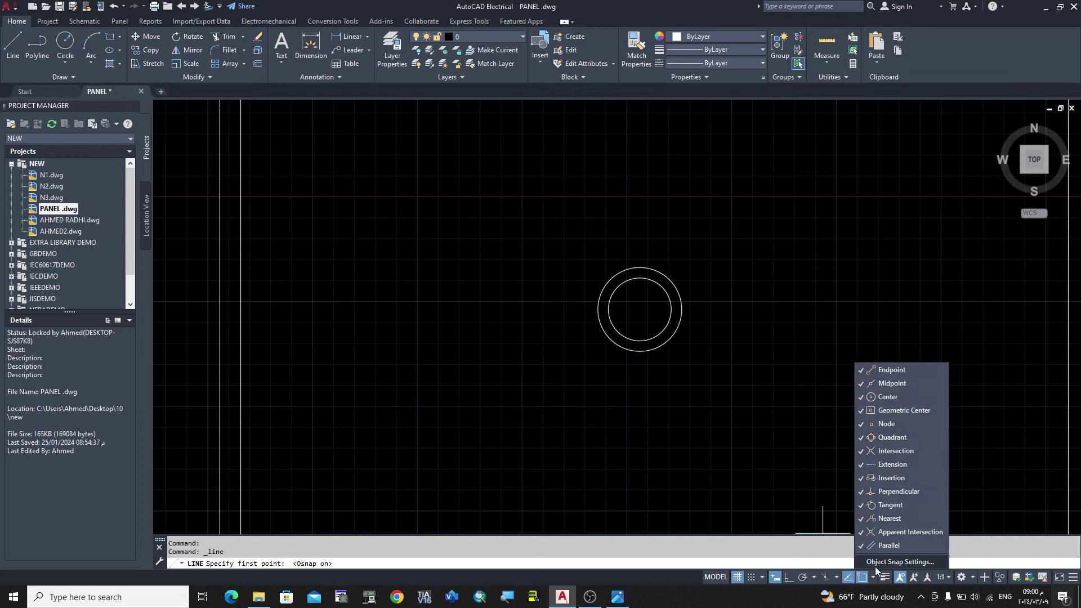
{"action": "left_click", "coordinate": [900, 562]}
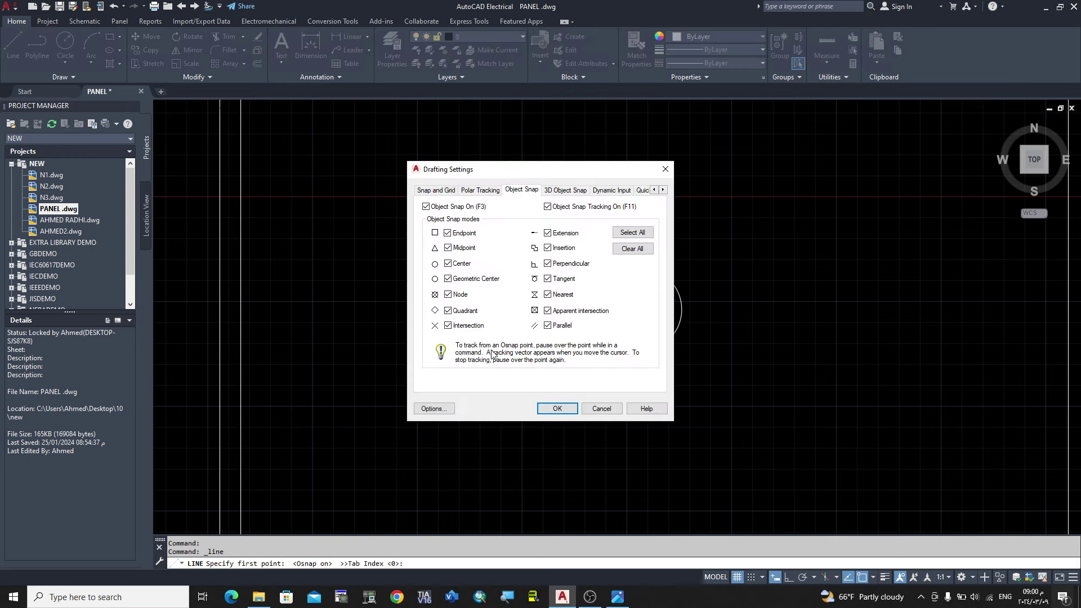
{"action": "left_click", "coordinate": [557, 408]}
Step: Draw a long, gently sloping line from the inner circle out to the right
{"action": "scroll", "coordinate": [623, 285], "scroll_direction": "up", "scroll_amount": 2}
{"action": "scroll", "coordinate": [618, 302], "scroll_direction": "up", "scroll_amount": 4}
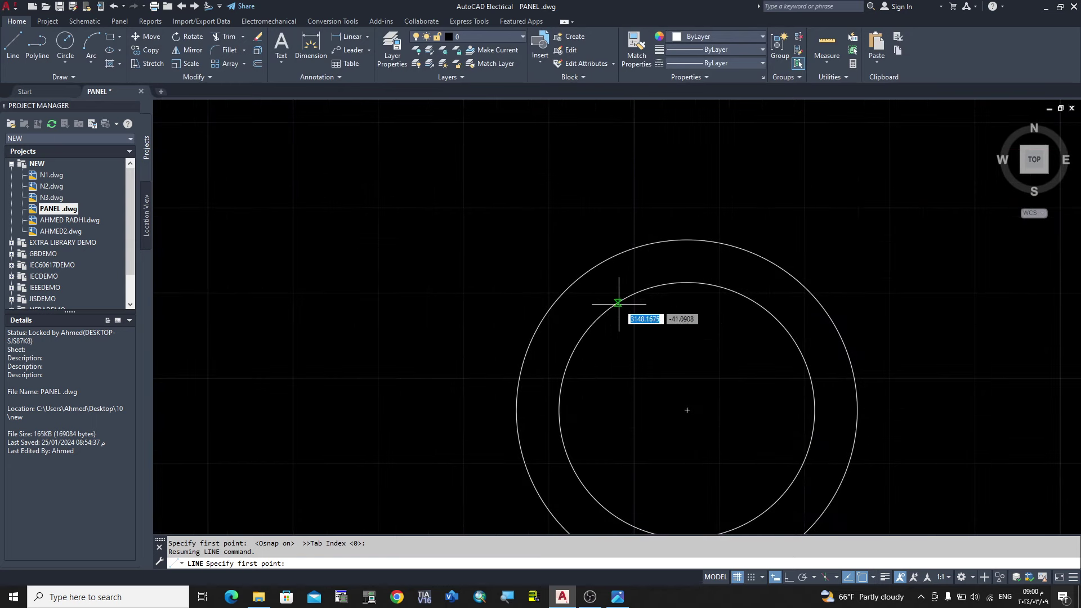
{"action": "left_click", "coordinate": [593, 324]}
{"action": "scroll", "coordinate": [450, 307], "scroll_direction": "down", "scroll_amount": 3}
{"action": "scroll", "coordinate": [461, 315], "scroll_direction": "down", "scroll_amount": 2}
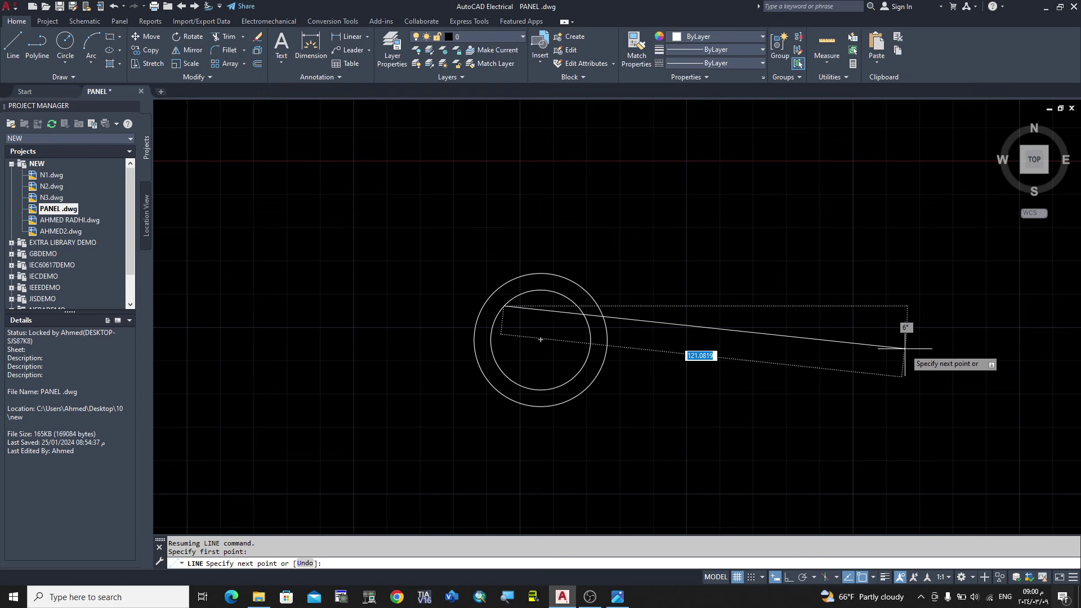
{"action": "left_click", "coordinate": [904, 349]}
{"action": "right_click", "coordinate": [905, 348]}
{"action": "left_click", "coordinate": [935, 341]}
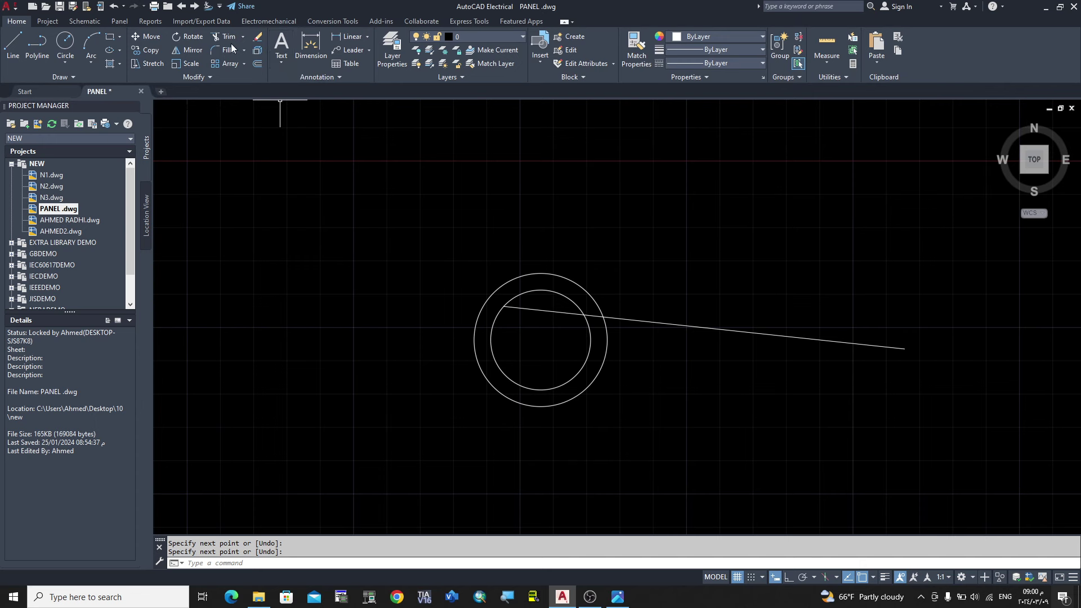
Step: Mirror the sloping line across the circles' horizontal centreline, keeping the original line
{"action": "left_click", "coordinate": [188, 51]}
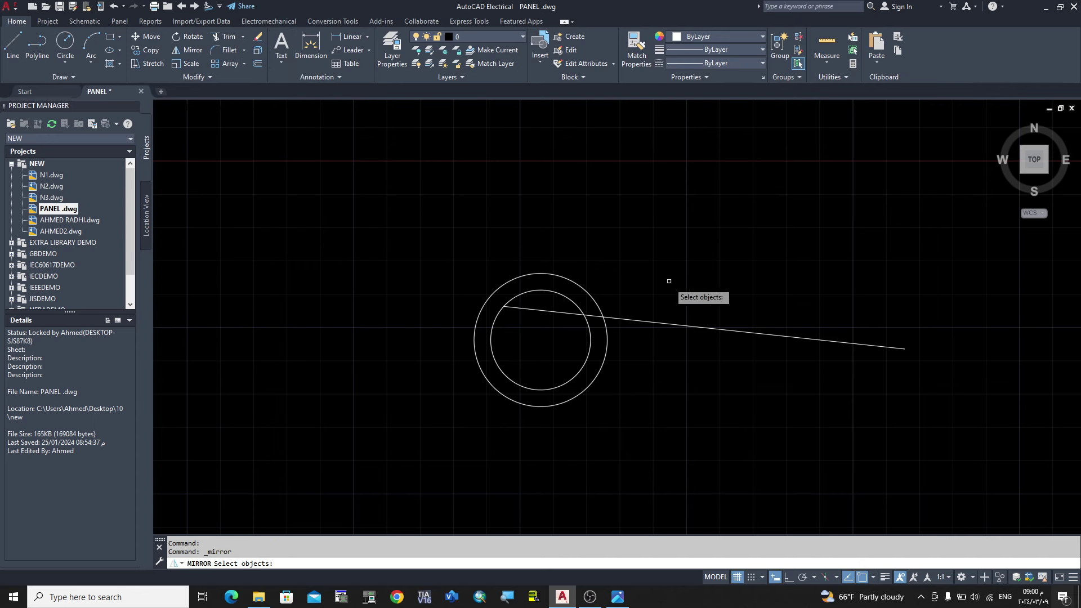
{"action": "left_click", "coordinate": [688, 325]}
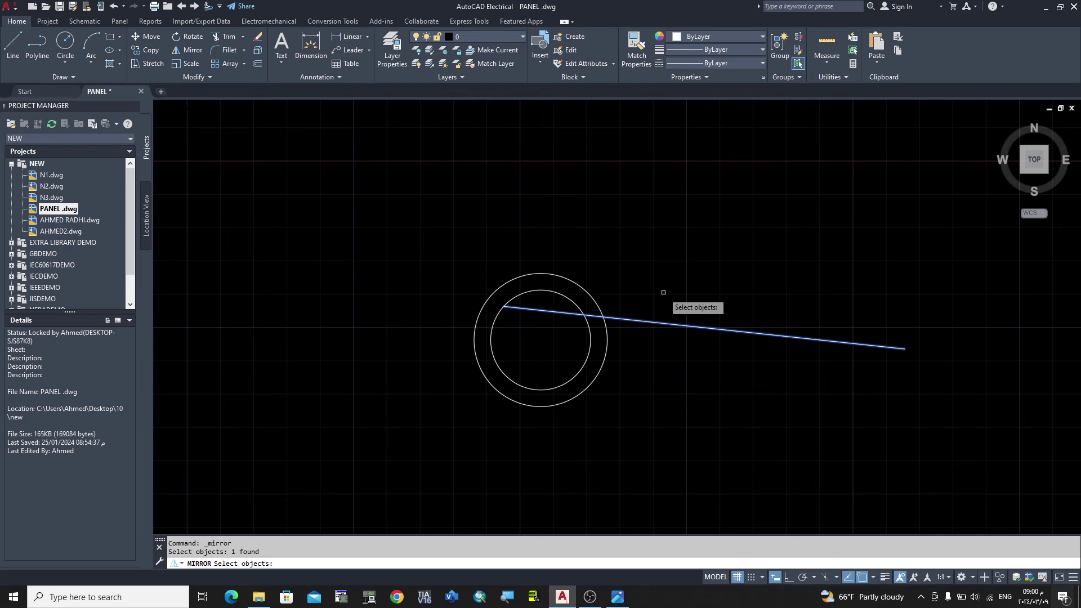
{"action": "key", "text": "Return"}
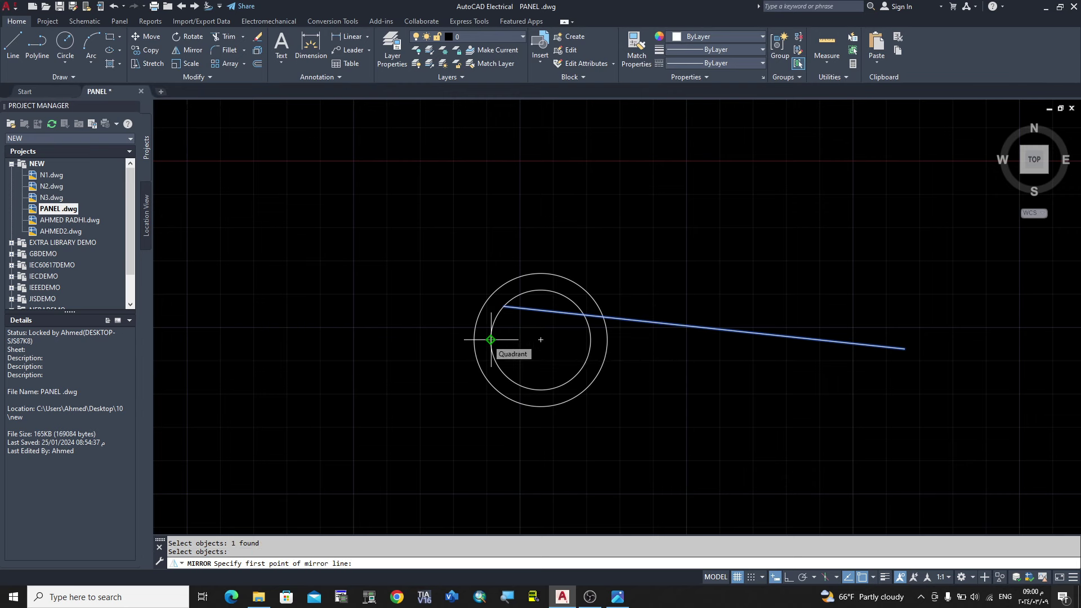
{"action": "left_click", "coordinate": [491, 340]}
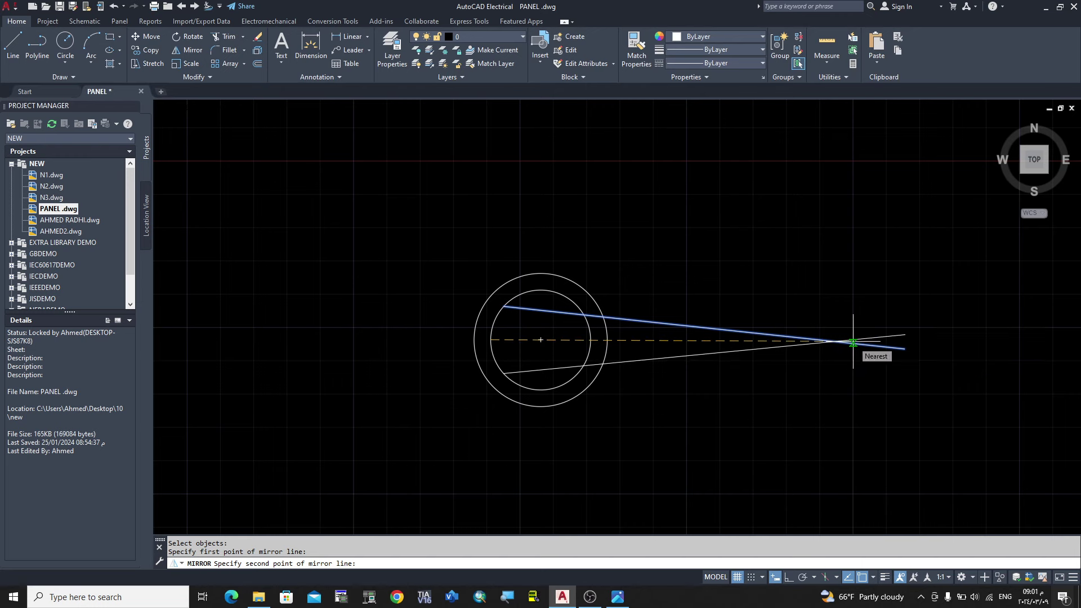
{"action": "left_click", "coordinate": [853, 342]}
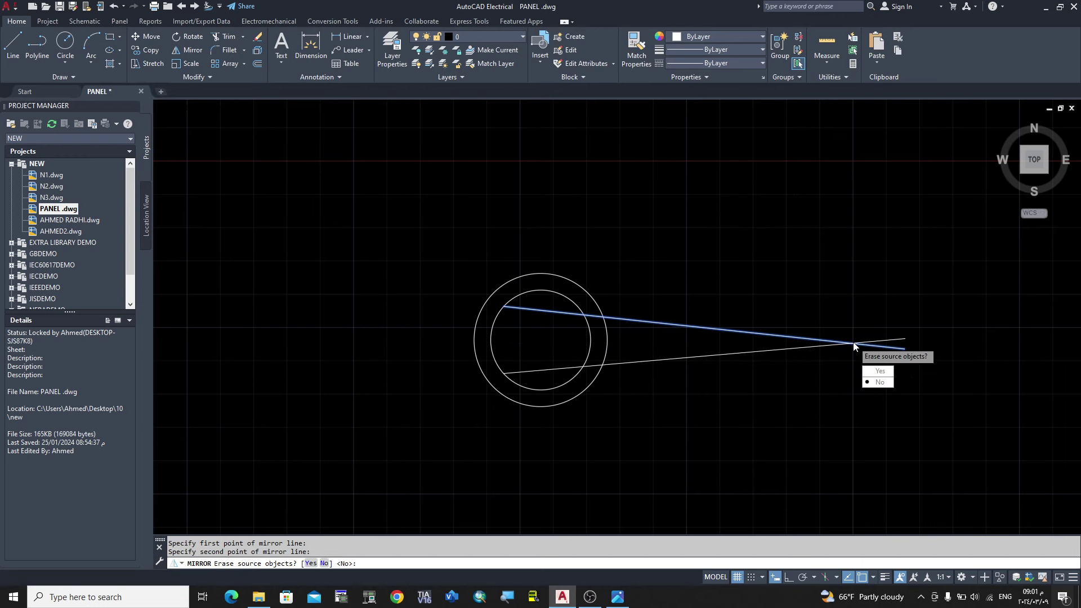
{"action": "left_click", "coordinate": [881, 384]}
{"action": "scroll", "coordinate": [789, 381], "scroll_direction": "up", "scroll_amount": 1}
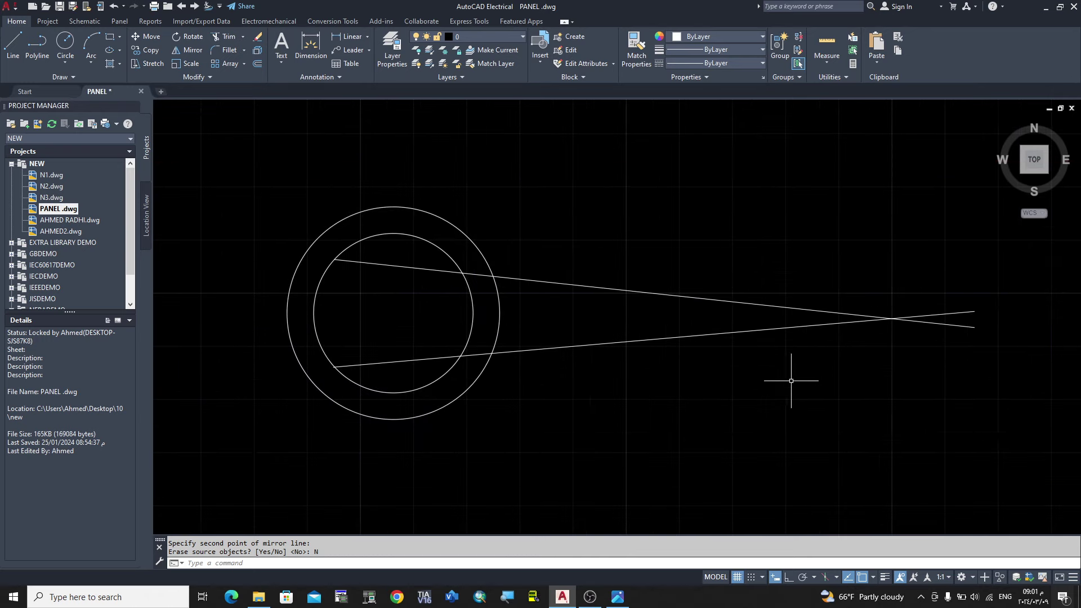
{"action": "scroll", "coordinate": [792, 376], "scroll_direction": "up", "scroll_amount": 1}
{"action": "scroll", "coordinate": [785, 324], "scroll_direction": "down", "scroll_amount": 2}
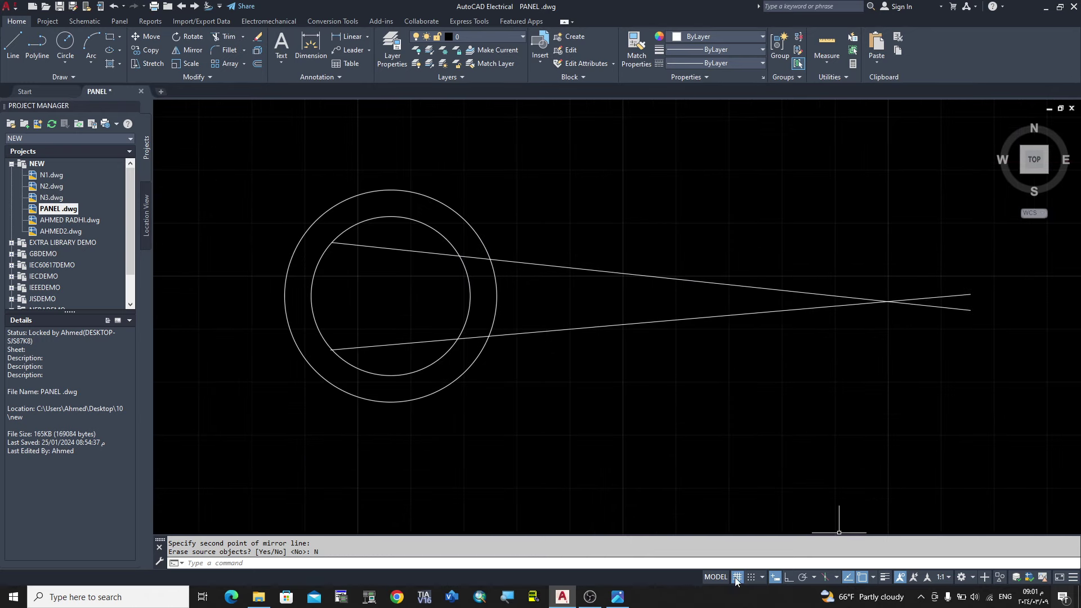
{"action": "left_click", "coordinate": [618, 597]}
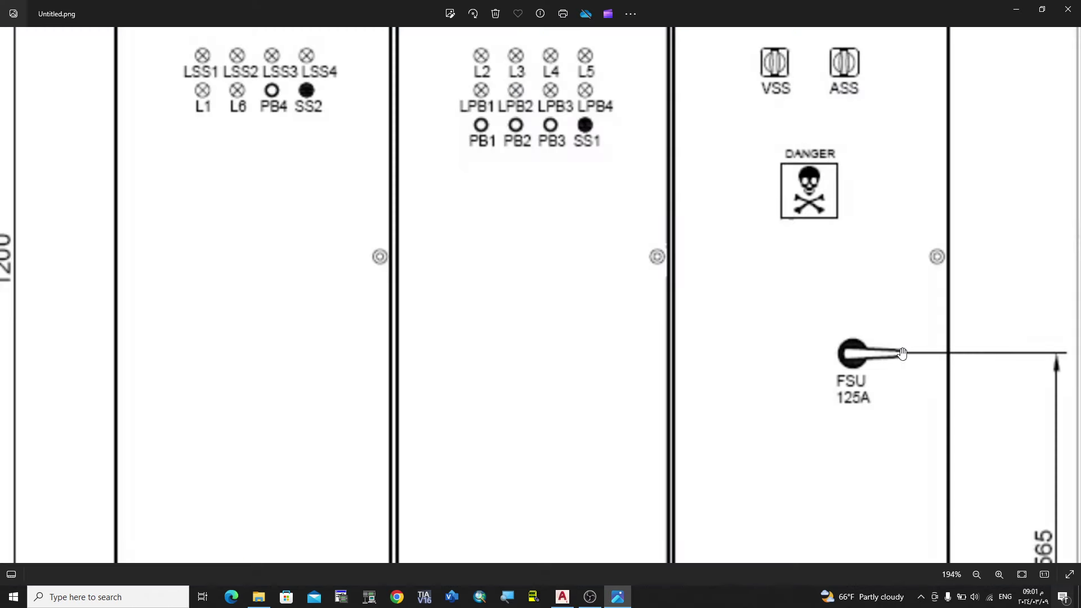
Step: With Ortho on, draw a vertical line across both tapering lines near their right ends
{"action": "left_click", "coordinate": [562, 597]}
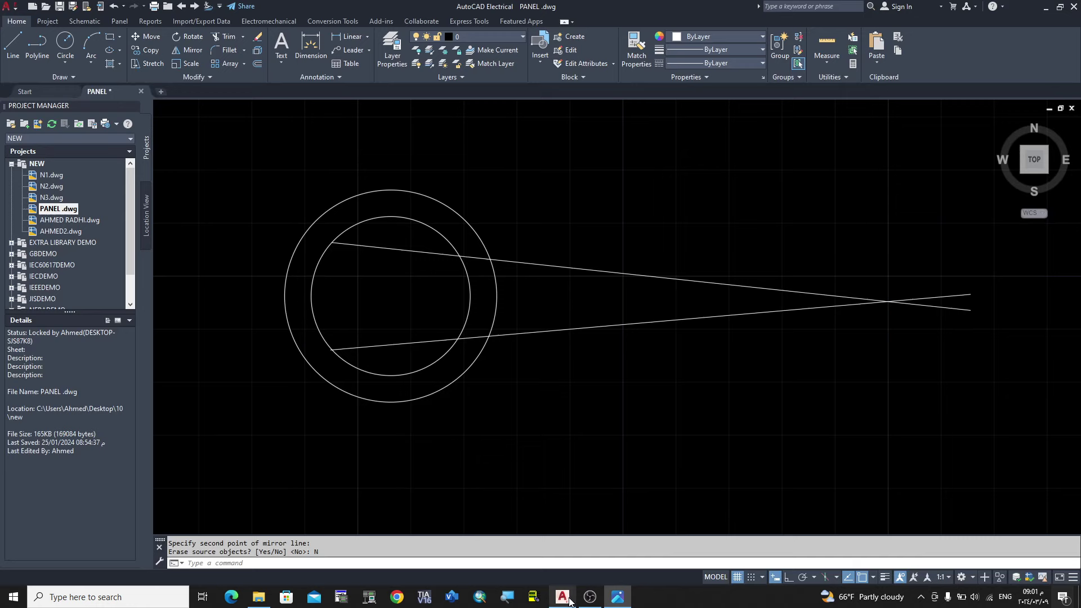
{"action": "scroll", "coordinate": [878, 315], "scroll_direction": "up", "scroll_amount": 2}
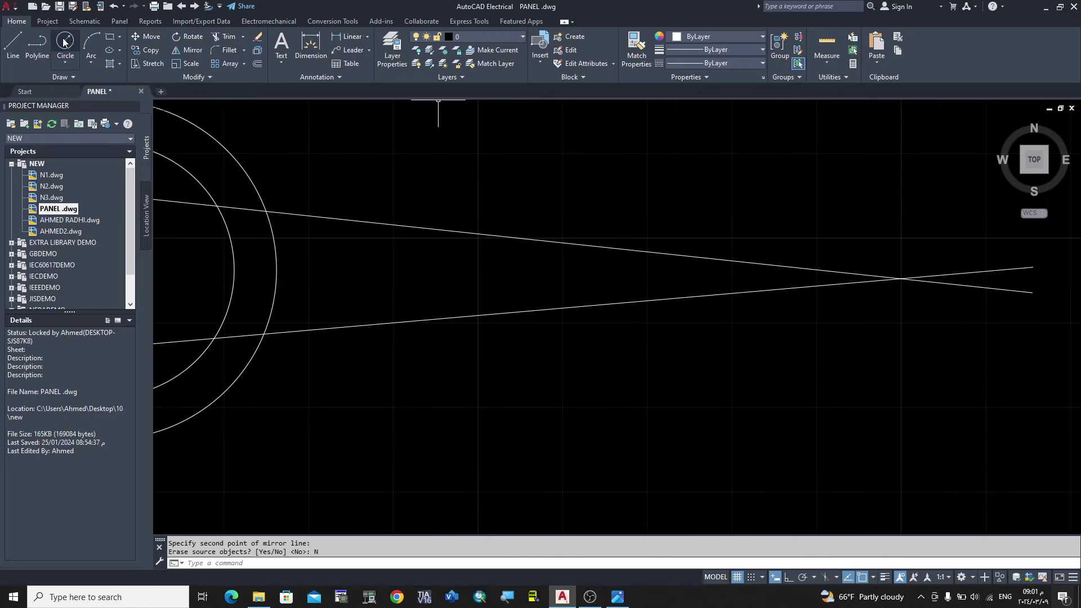
{"action": "left_click", "coordinate": [13, 45]}
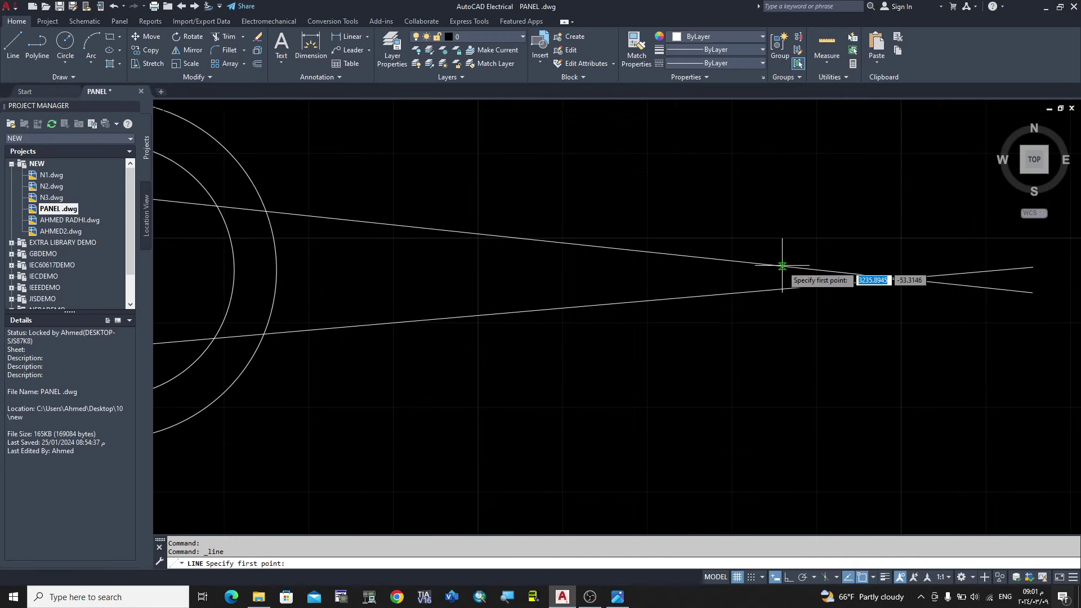
{"action": "left_click", "coordinate": [780, 249]}
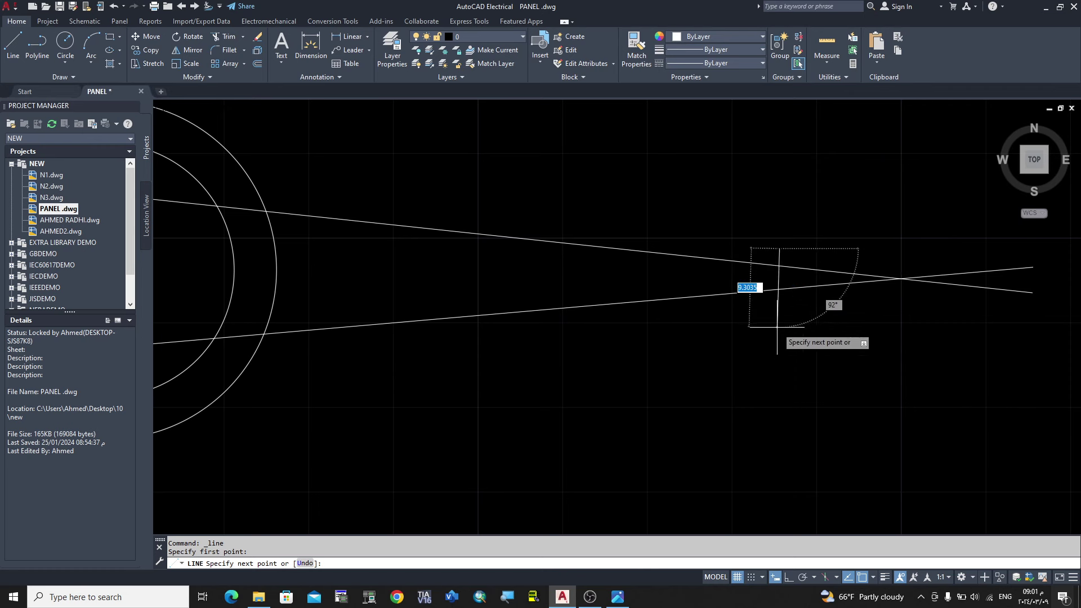
{"action": "left_click", "coordinate": [788, 578]}
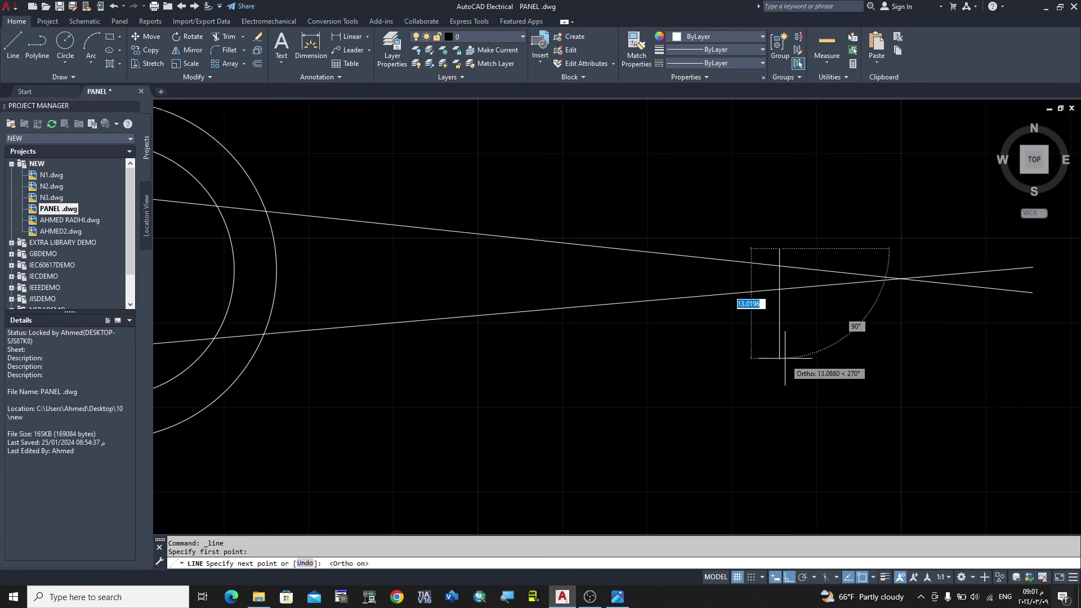
{"action": "left_click", "coordinate": [779, 370]}
{"action": "right_click", "coordinate": [827, 354]}
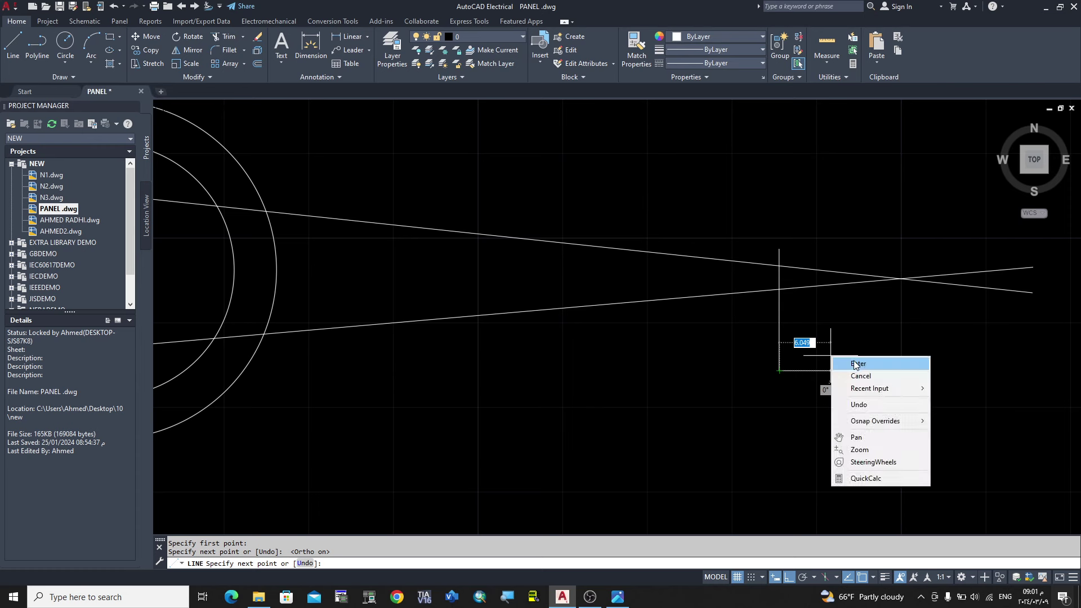
{"action": "left_click", "coordinate": [847, 364]}
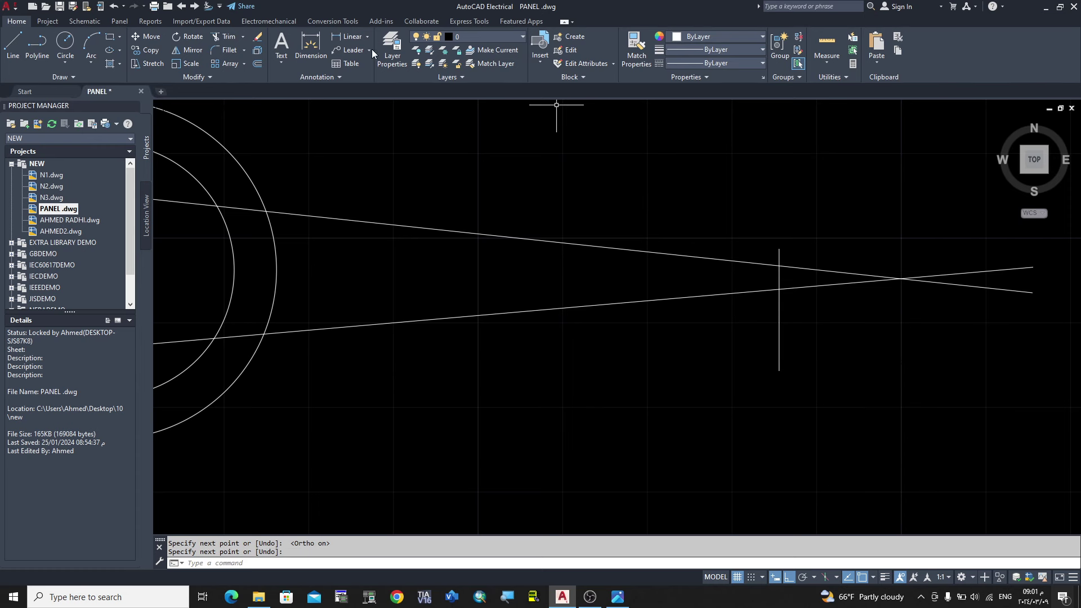
Step: Trim the tapered lines' right ends and the vertical line's stubs above and below the wedge
{"action": "left_click", "coordinate": [231, 43]}
{"action": "left_click", "coordinate": [853, 273]}
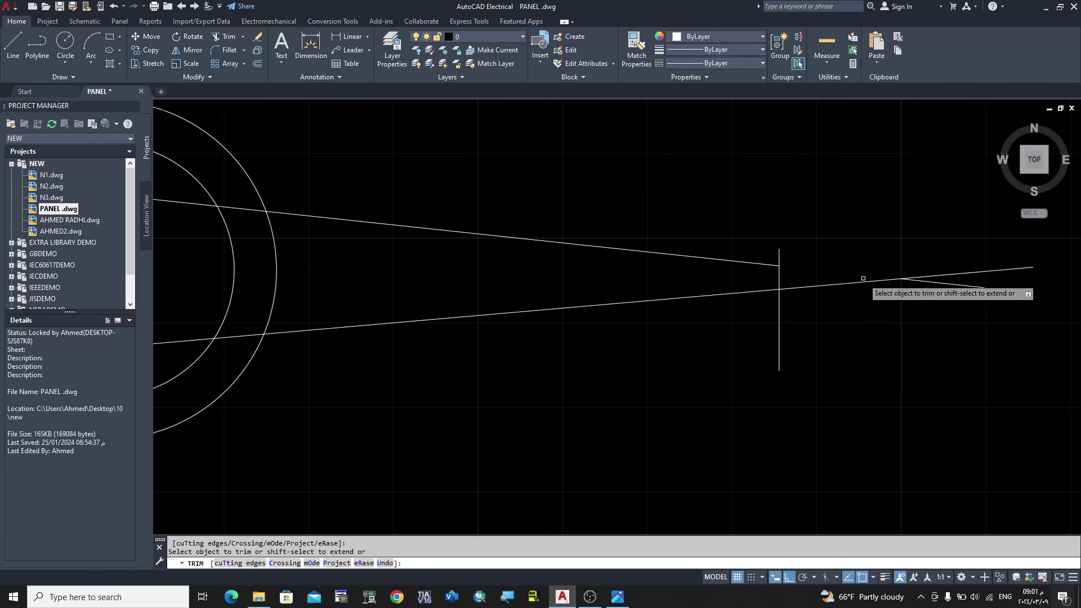
{"action": "left_click", "coordinate": [863, 278]}
{"action": "left_click", "coordinate": [964, 274]}
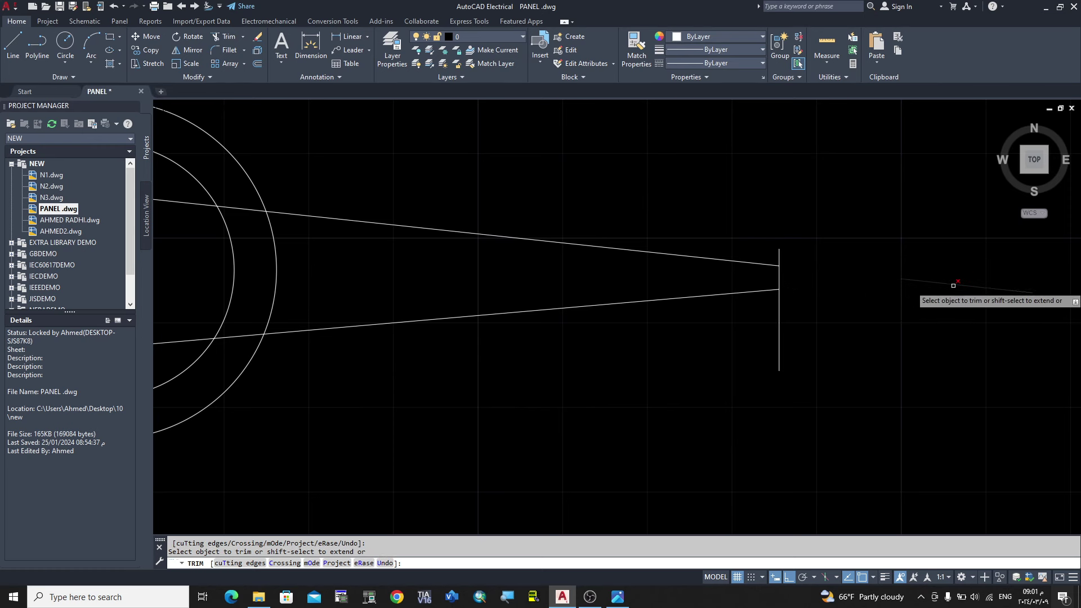
{"action": "left_click", "coordinate": [953, 285]}
{"action": "left_click", "coordinate": [780, 346]}
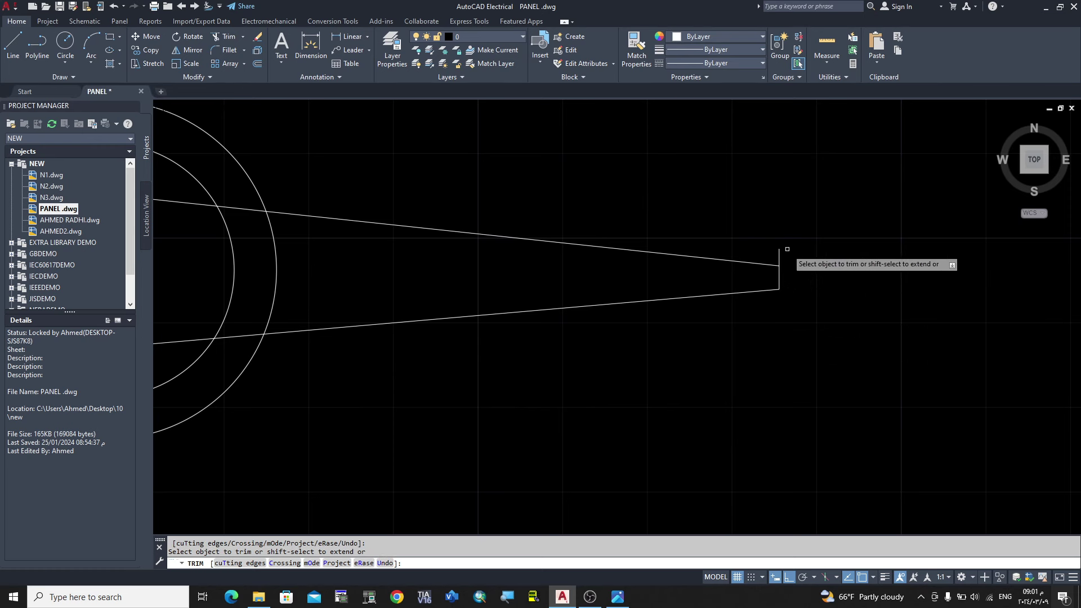
{"action": "left_click_drag", "start_coordinate": [777, 252], "coordinate": [776, 253]}
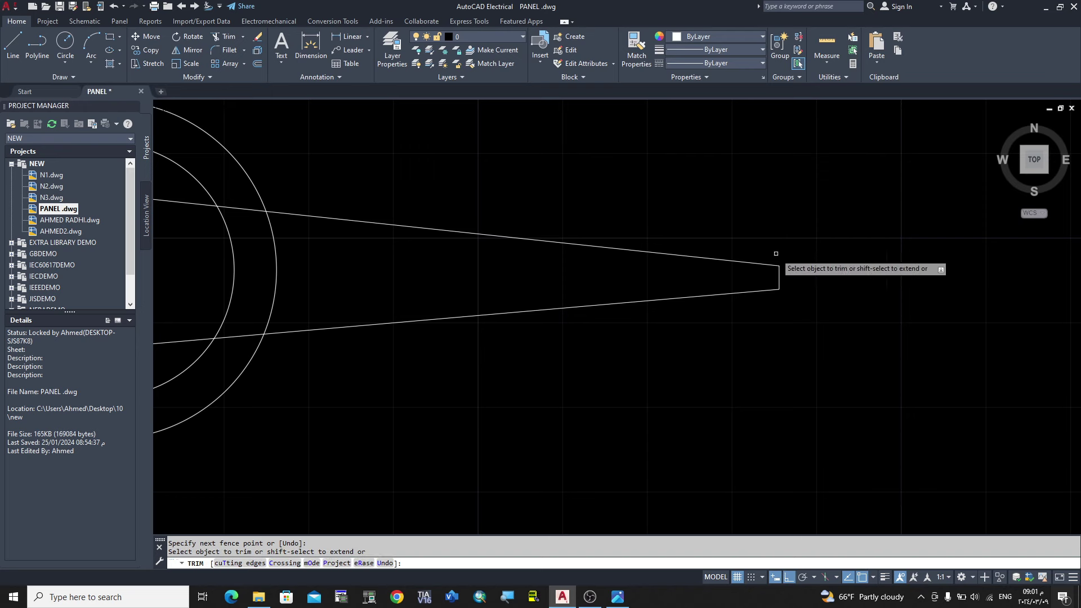
{"action": "scroll", "coordinate": [929, 224], "scroll_direction": "down", "scroll_amount": 2}
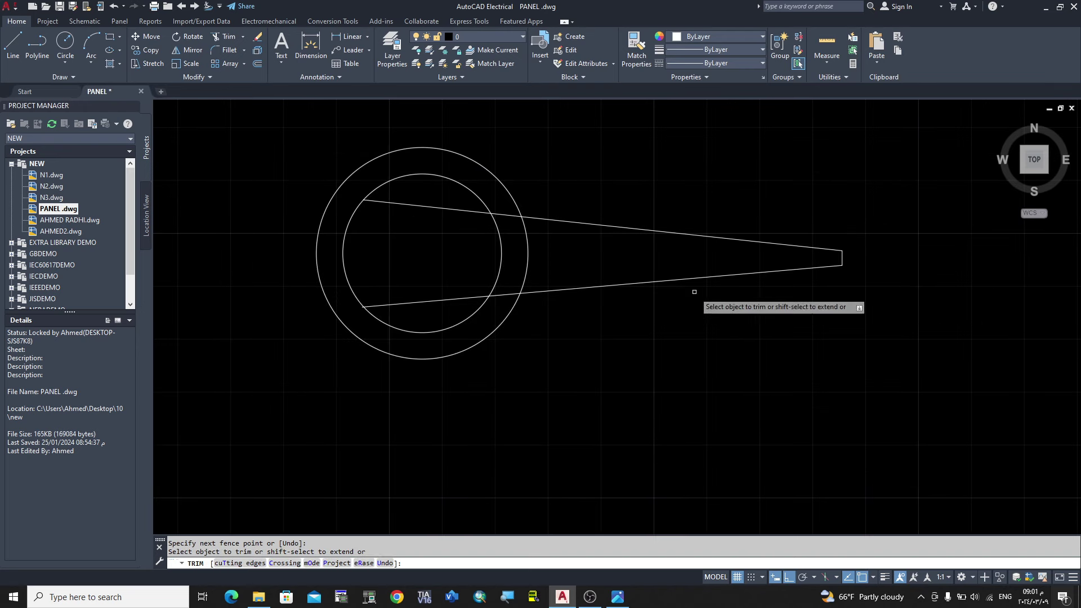
Step: Trim the inner and outer circle arcs inside the wedge to complete the handle outline
{"action": "left_click", "coordinate": [448, 177]}
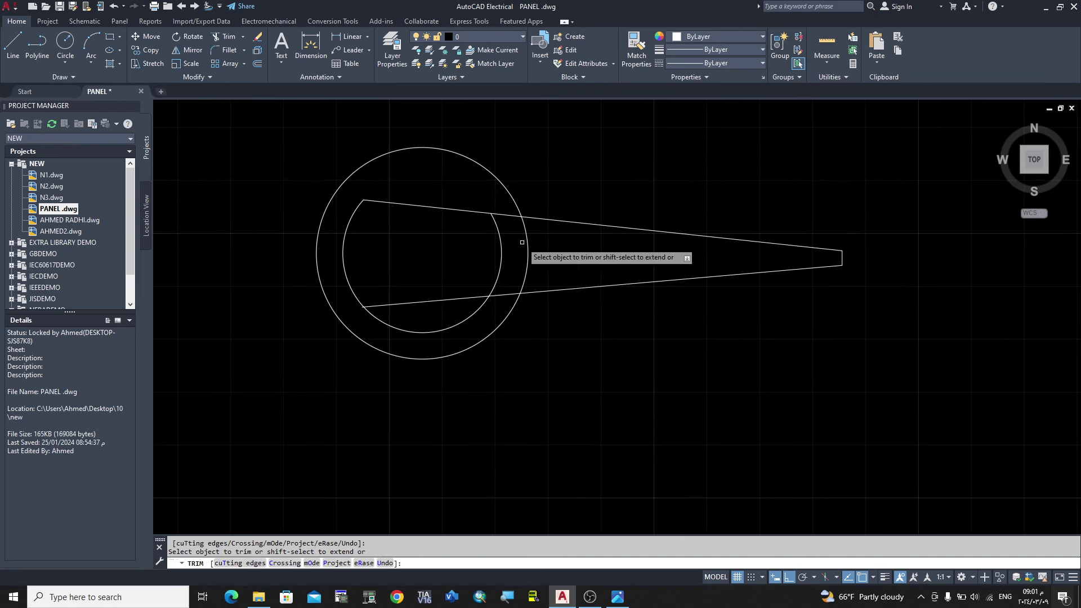
{"action": "left_click", "coordinate": [501, 241]}
{"action": "left_click", "coordinate": [451, 324]}
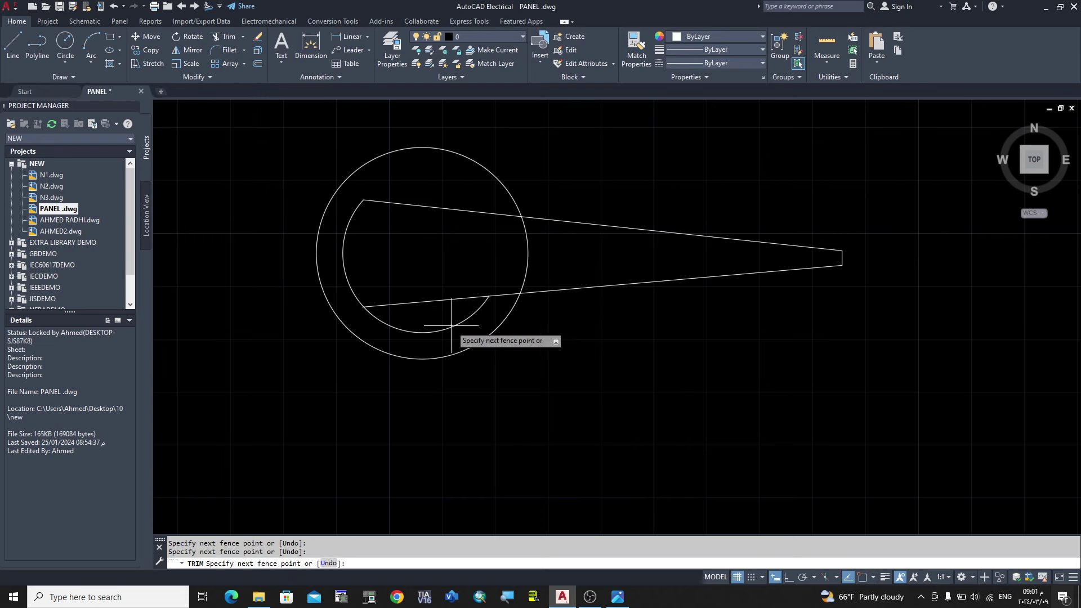
{"action": "key", "text": "Return"}
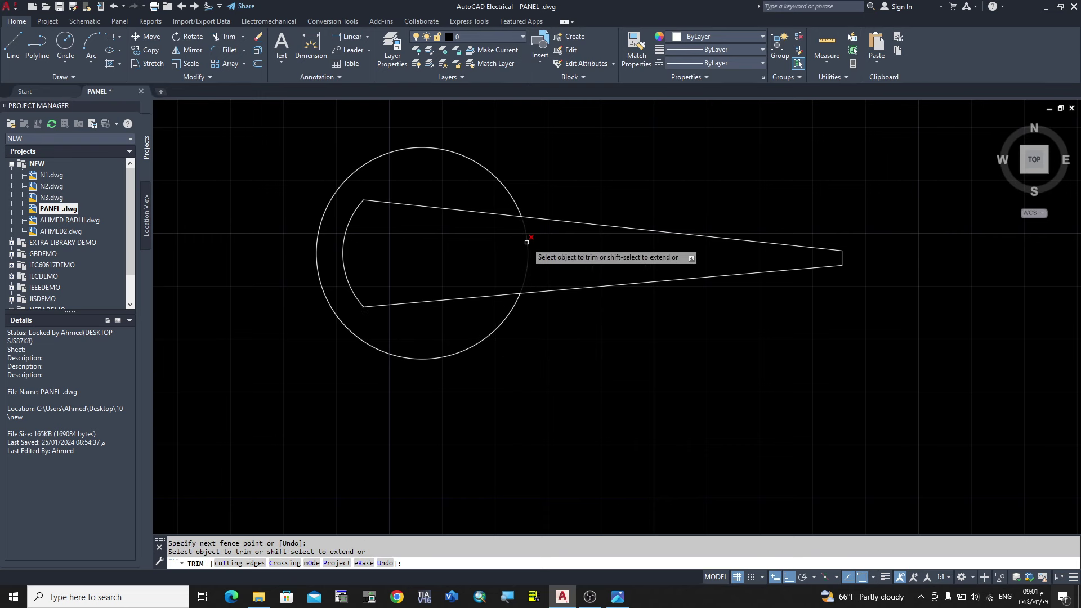
{"action": "left_click", "coordinate": [527, 242]}
{"action": "key", "text": "Return"}
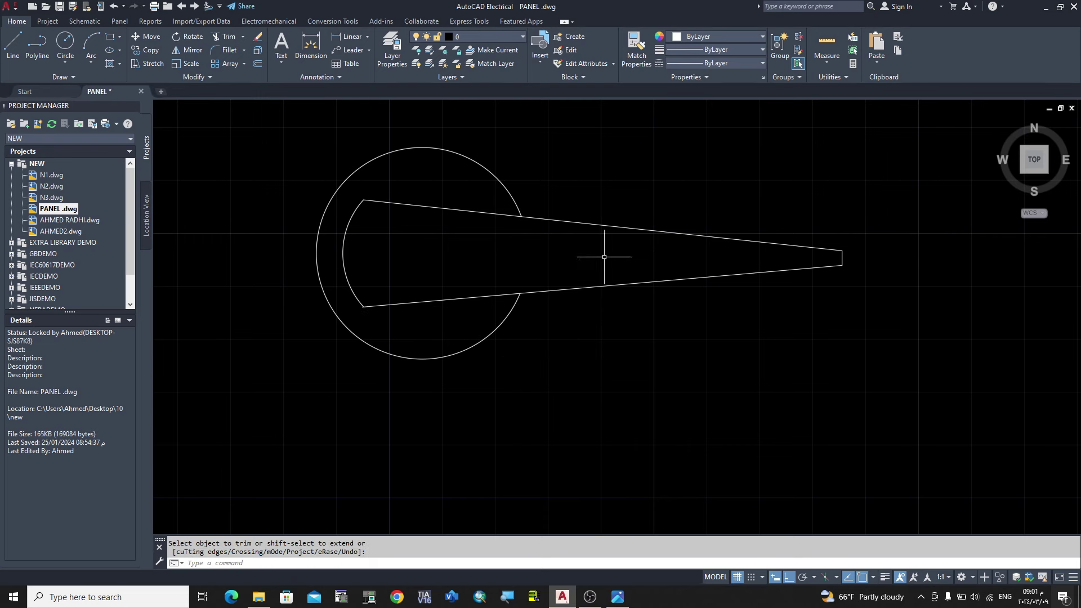
{"action": "scroll", "coordinate": [604, 257], "scroll_direction": "down", "scroll_amount": 2}
{"action": "scroll", "coordinate": [796, 308], "scroll_direction": "down", "scroll_amount": 1}
{"action": "left_click", "coordinate": [618, 597]}
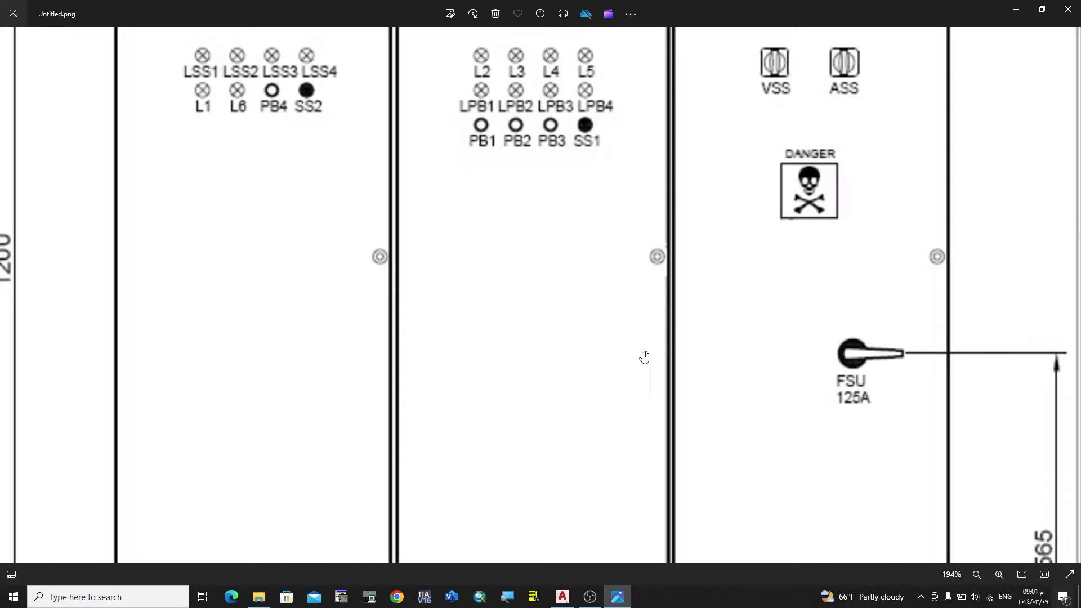
Step: Fill the handle's round body with a SOLID hatch pattern
{"action": "left_click", "coordinate": [562, 598]}
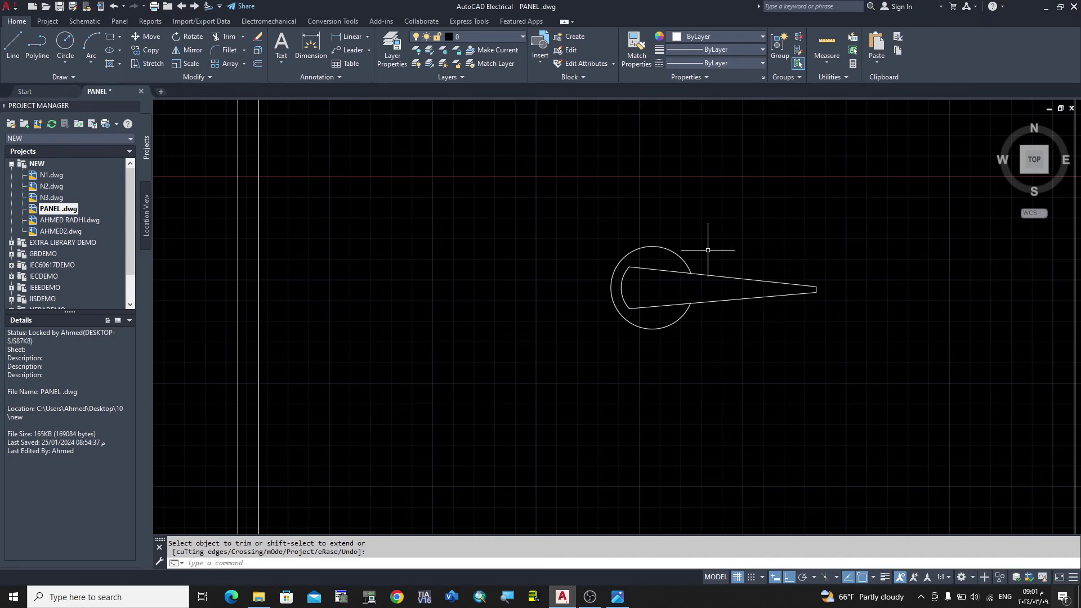
{"action": "left_click", "coordinate": [111, 64]}
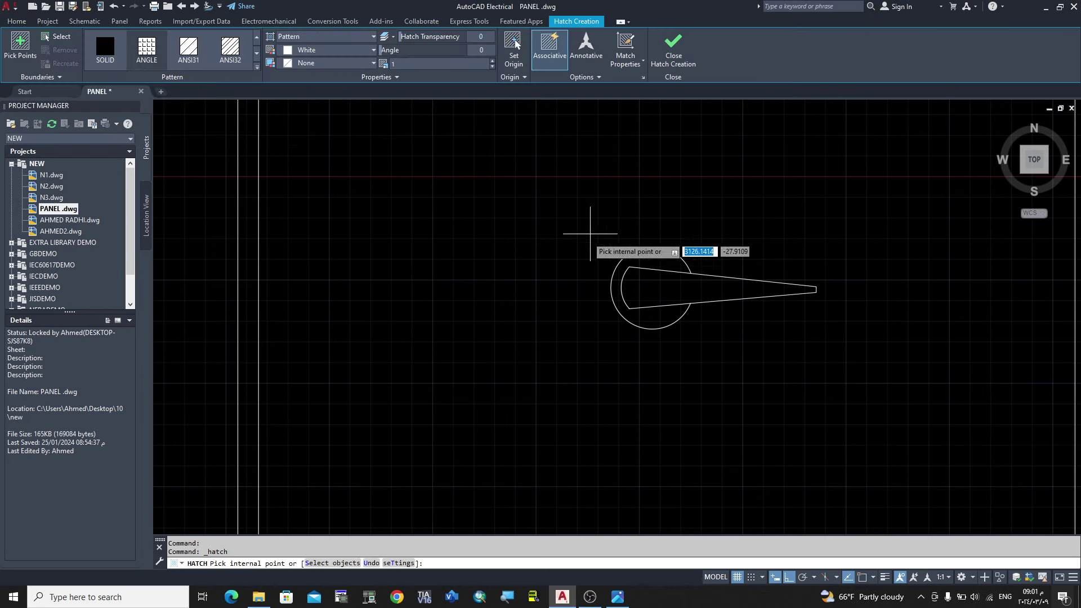
{"action": "left_click", "coordinate": [107, 49]}
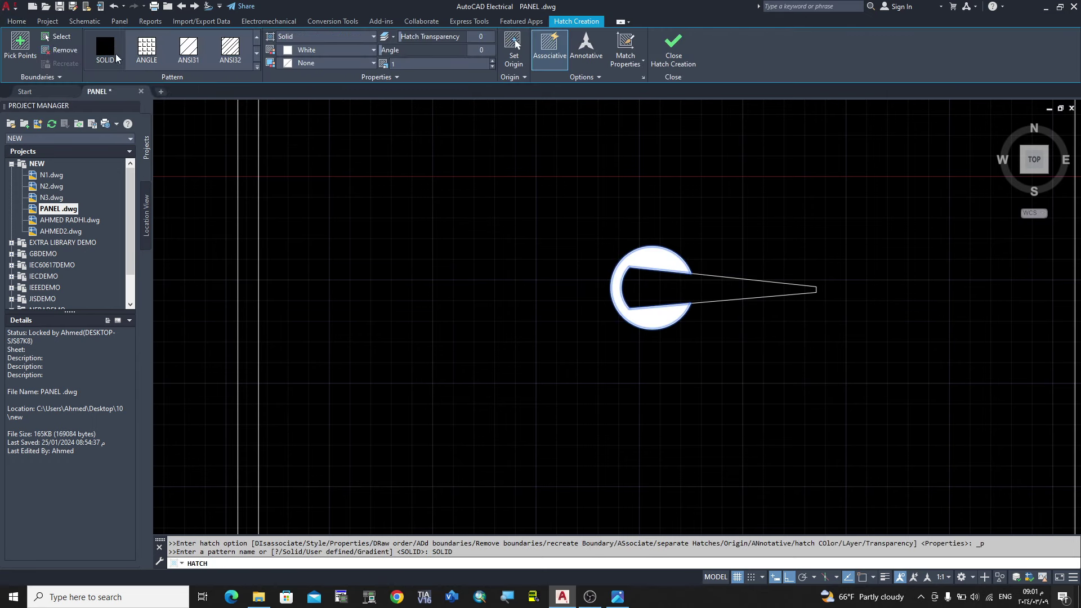
{"action": "key", "text": "Return"}
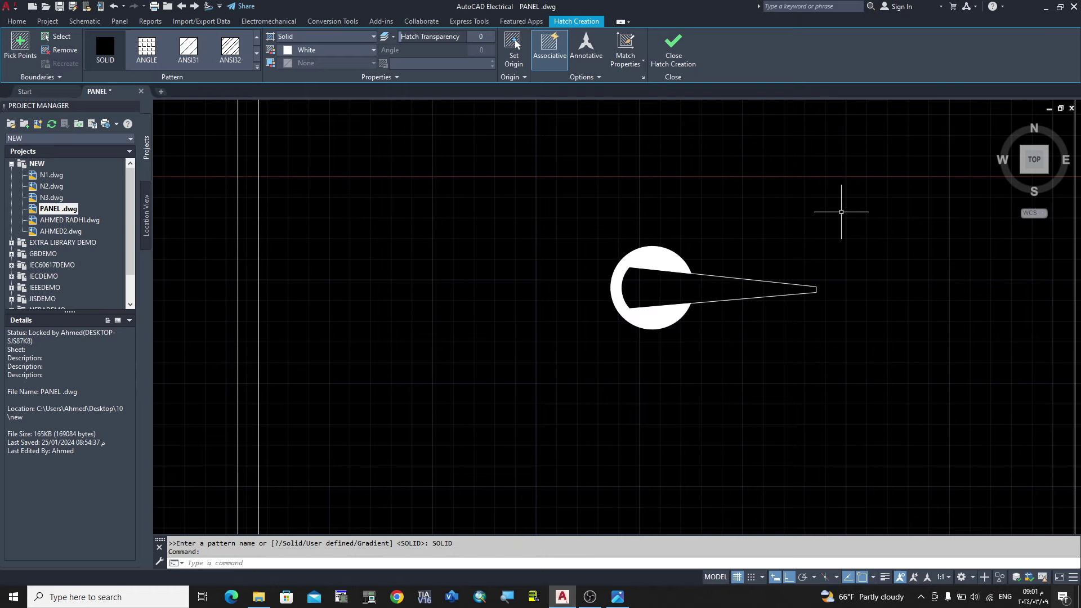
{"action": "scroll", "coordinate": [796, 321], "scroll_direction": "down", "scroll_amount": 2}
{"action": "scroll", "coordinate": [791, 300], "scroll_direction": "down", "scroll_amount": 1}
Step: Select the arm's short end line and begin moving it, then cancel the move
{"action": "middle_click_drag", "start_coordinate": [753, 354], "coordinate": [750, 355]}
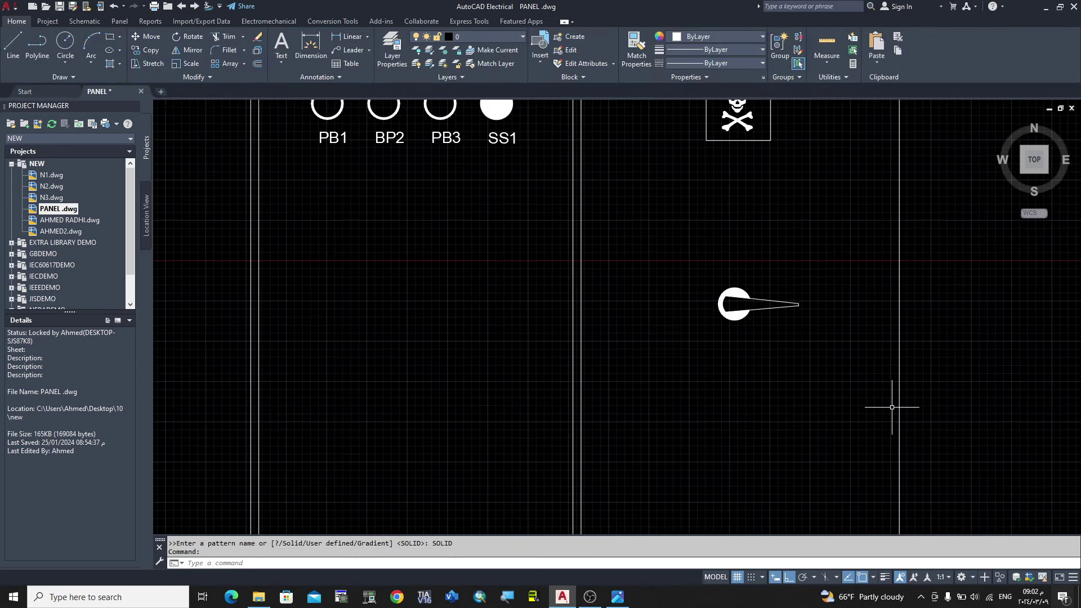
{"action": "scroll", "coordinate": [783, 321], "scroll_direction": "down", "scroll_amount": 5}
{"action": "scroll", "coordinate": [857, 271], "scroll_direction": "up", "scroll_amount": 3}
{"action": "scroll", "coordinate": [850, 266], "scroll_direction": "up", "scroll_amount": 3}
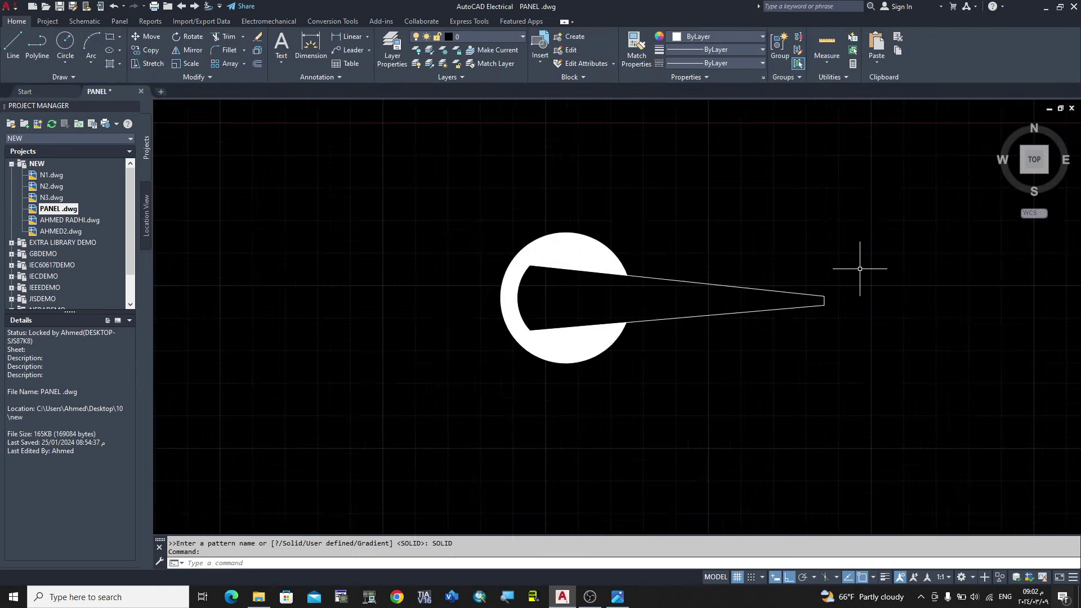
{"action": "scroll", "coordinate": [774, 318], "scroll_direction": "up", "scroll_amount": 4}
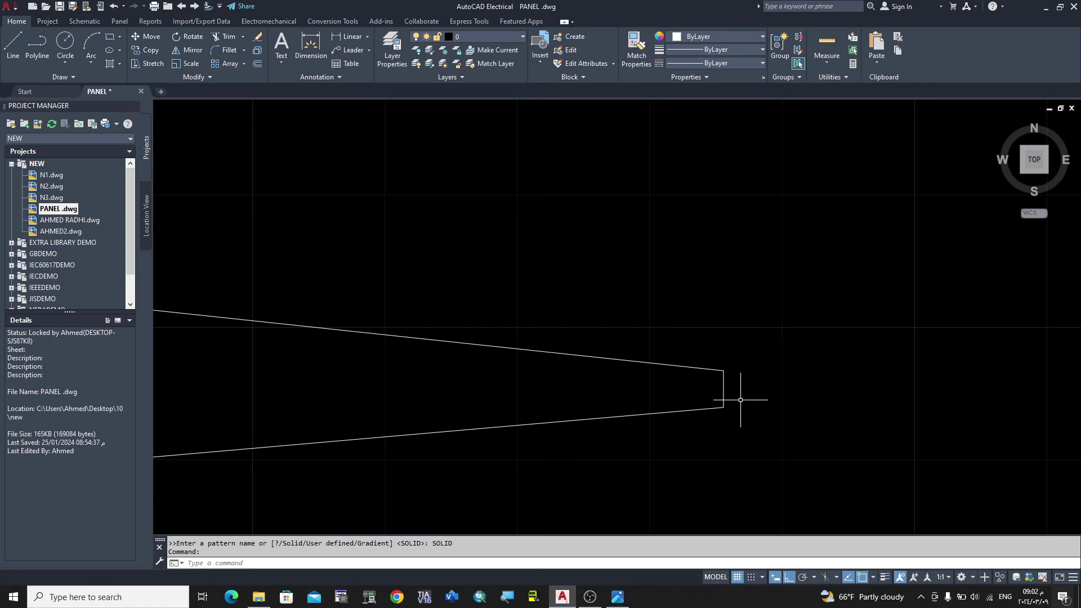
{"action": "key", "text": "Escape"}
{"action": "left_click", "coordinate": [716, 382]}
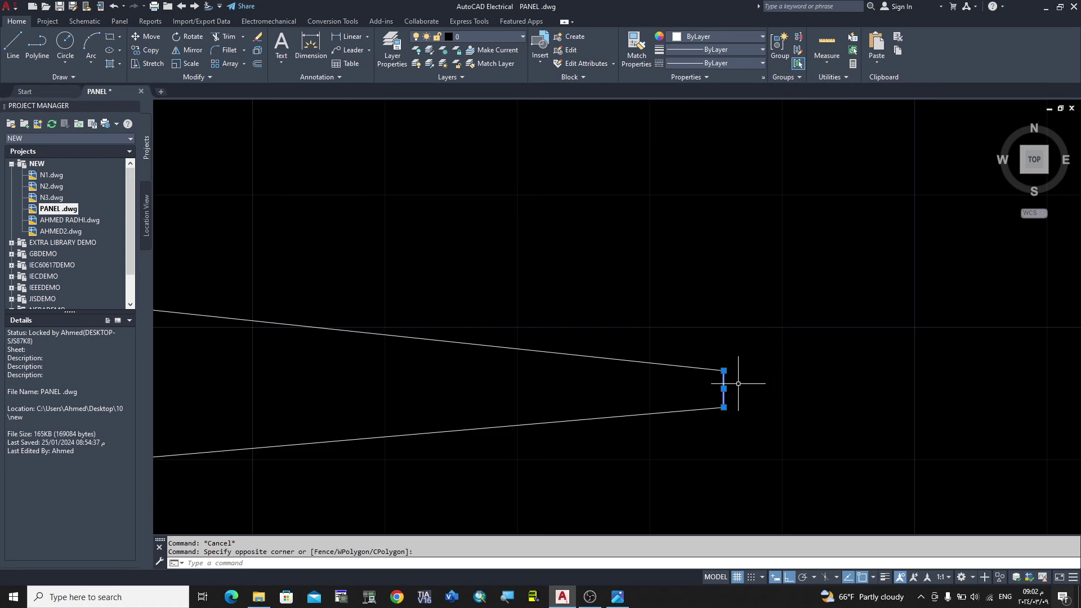
{"action": "left_click", "coordinate": [146, 36]}
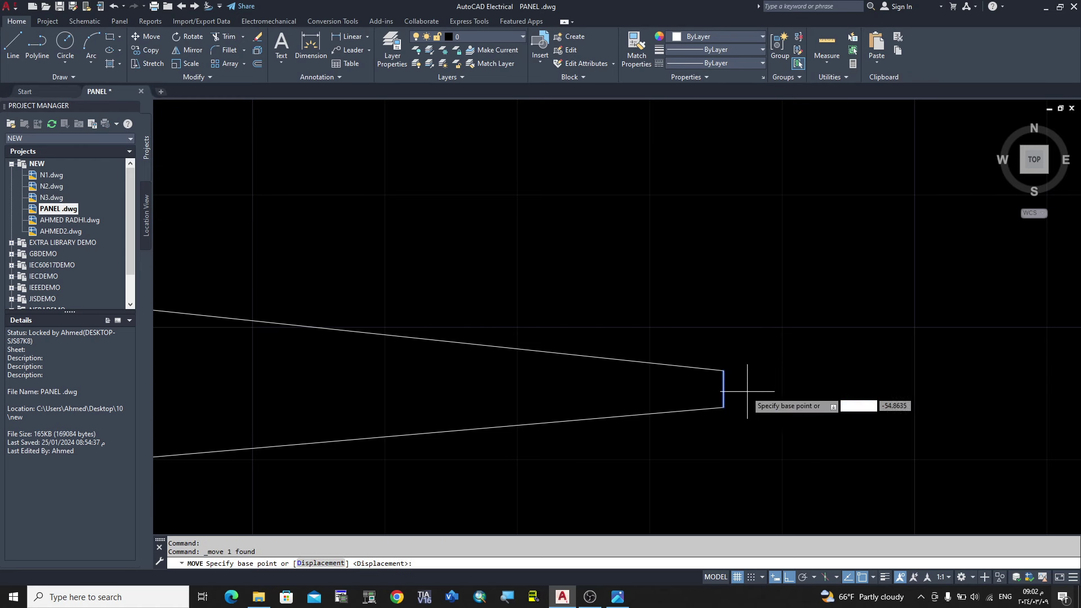
{"action": "left_click", "coordinate": [723, 388]}
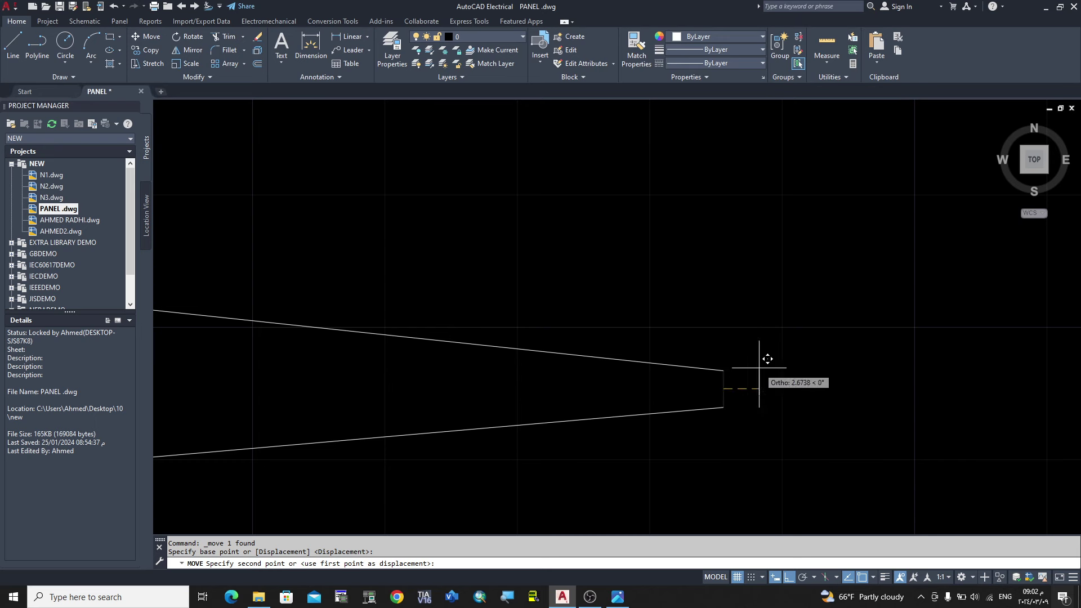
{"action": "key", "text": "Escape"}
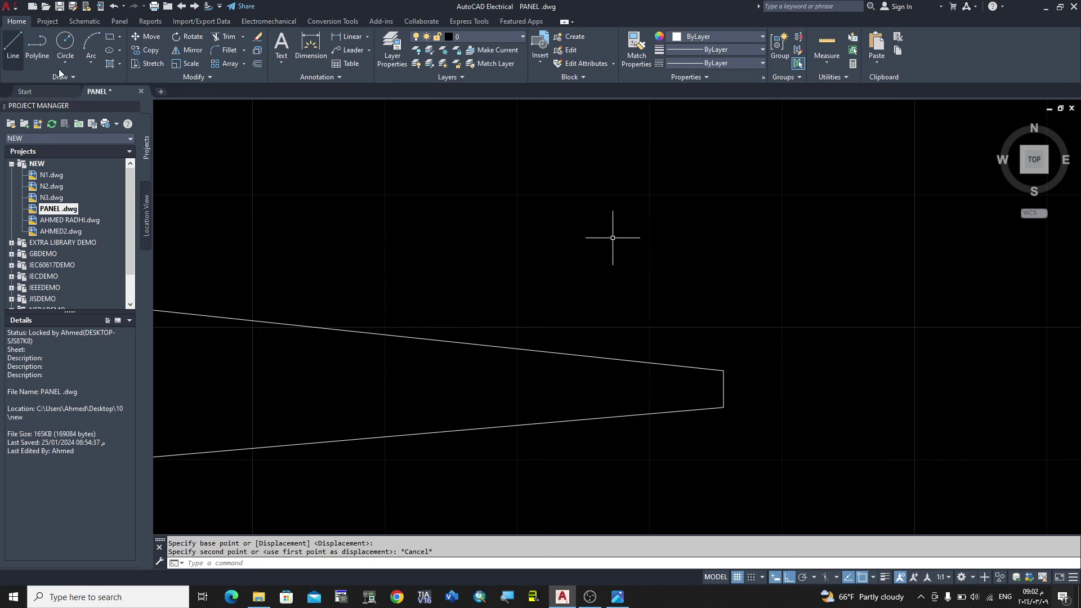
Step: Draw a vertical line across the tapered arm just left of its tip
{"action": "left_click", "coordinate": [13, 45]}
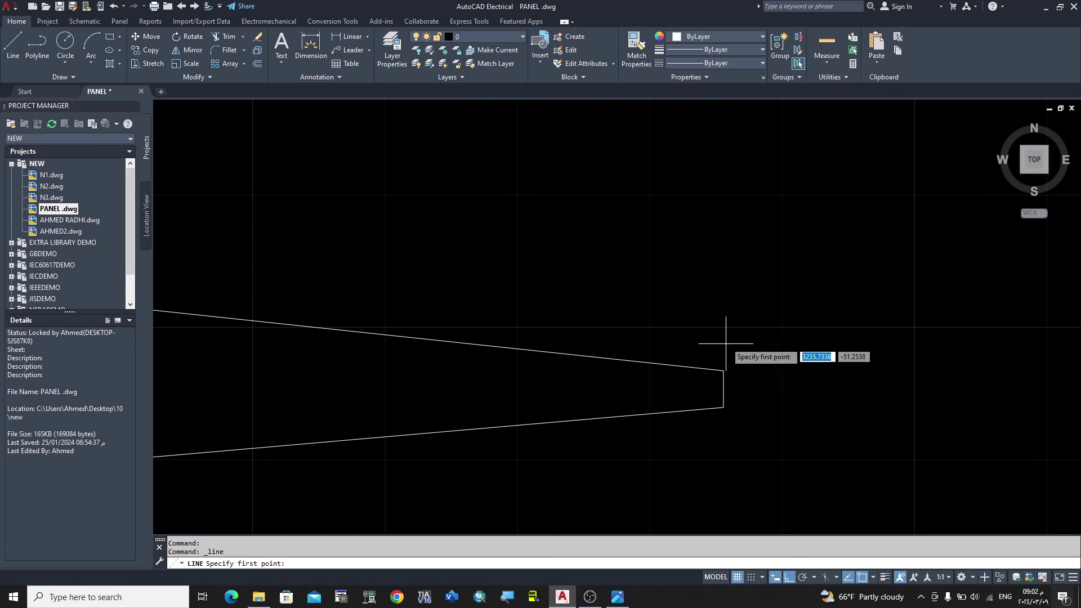
{"action": "left_click", "coordinate": [624, 326]}
{"action": "left_click", "coordinate": [624, 457]}
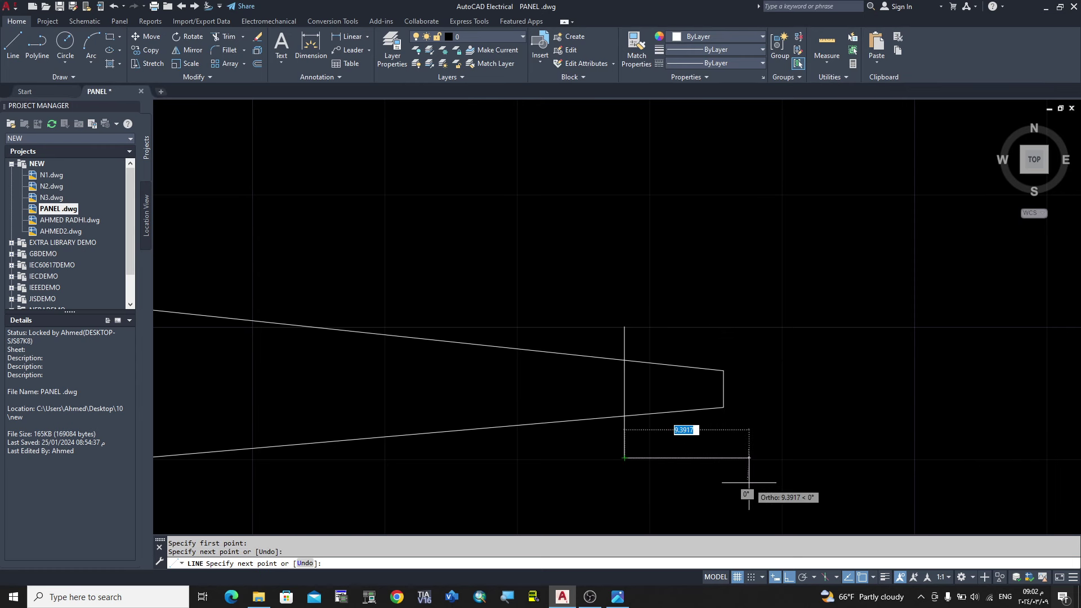
{"action": "key", "text": "Return"}
Step: Trim away the arm's tip, old end line and new line's stubs, leaving a shorter flat end
{"action": "left_click", "coordinate": [226, 36]}
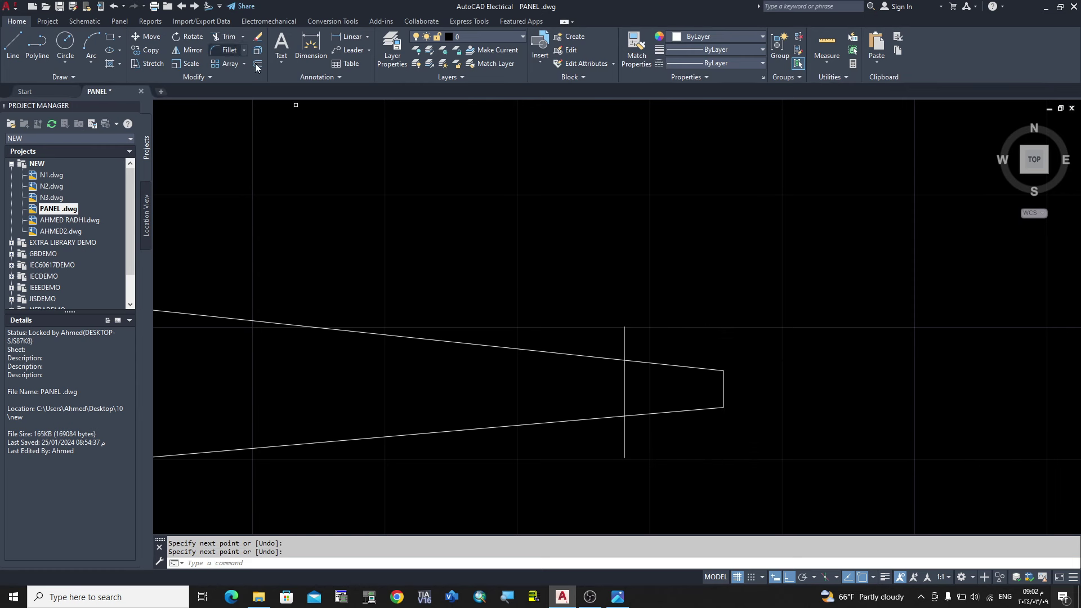
{"action": "left_click", "coordinate": [721, 364]}
{"action": "key", "text": "Return"}
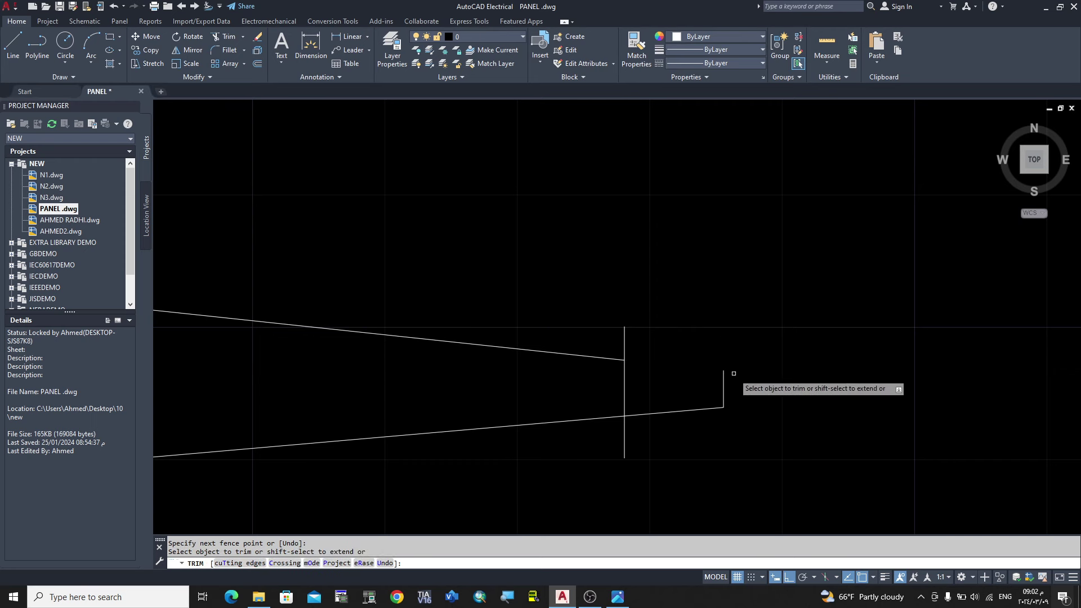
{"action": "left_click", "coordinate": [724, 380]}
{"action": "left_click", "coordinate": [707, 414]}
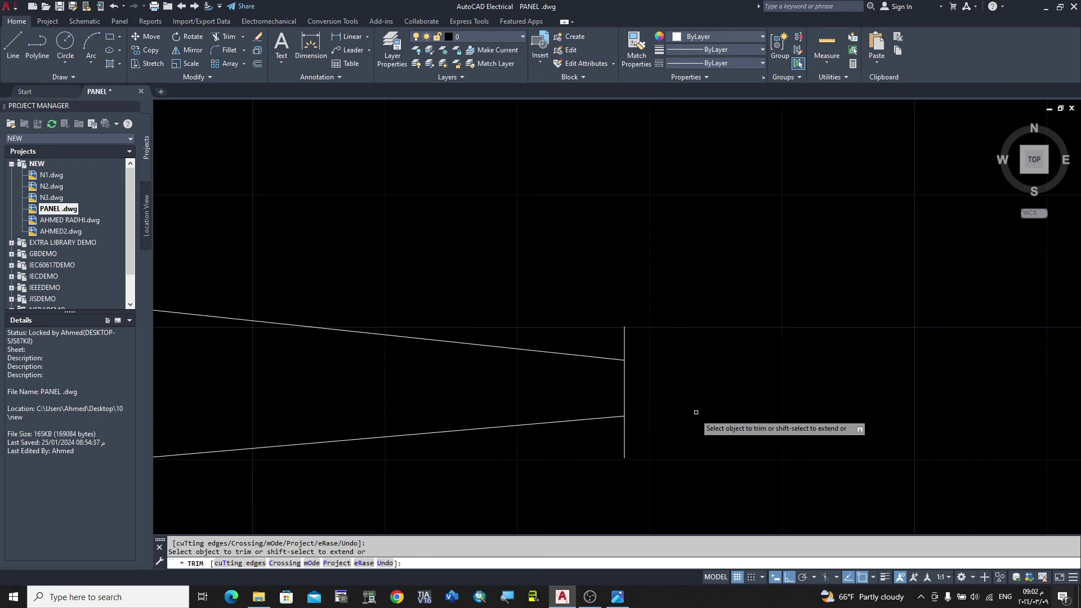
{"action": "left_click", "coordinate": [624, 435]}
{"action": "left_click", "coordinate": [625, 338]}
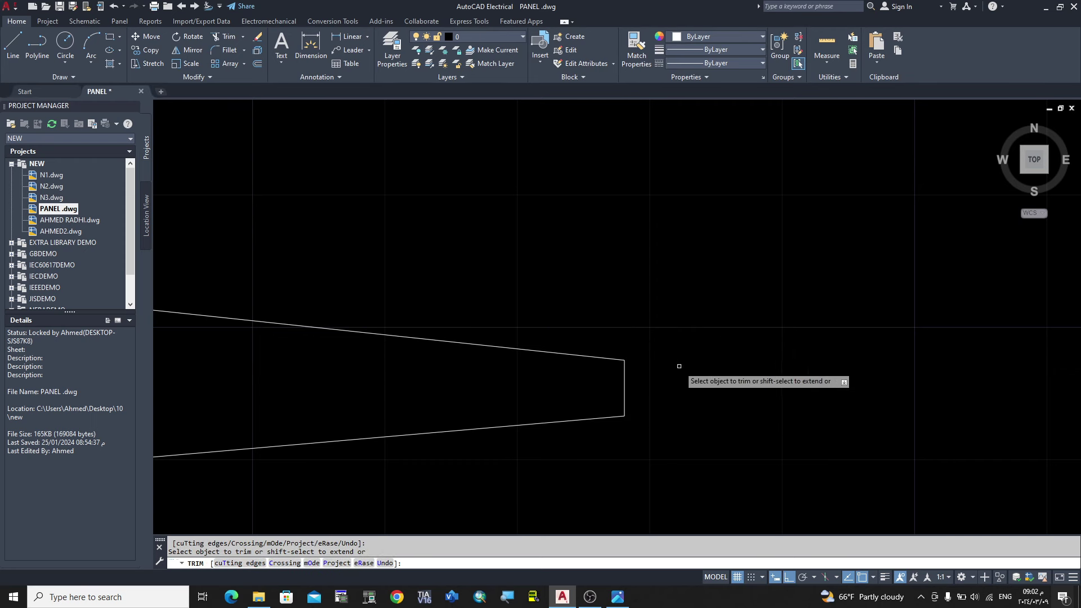
{"action": "key", "text": "Return"}
{"action": "scroll", "coordinate": [912, 302], "scroll_direction": "down", "scroll_amount": 2}
{"action": "scroll", "coordinate": [924, 316], "scroll_direction": "down", "scroll_amount": 4}
{"action": "scroll", "coordinate": [930, 326], "scroll_direction": "down", "scroll_amount": 4}
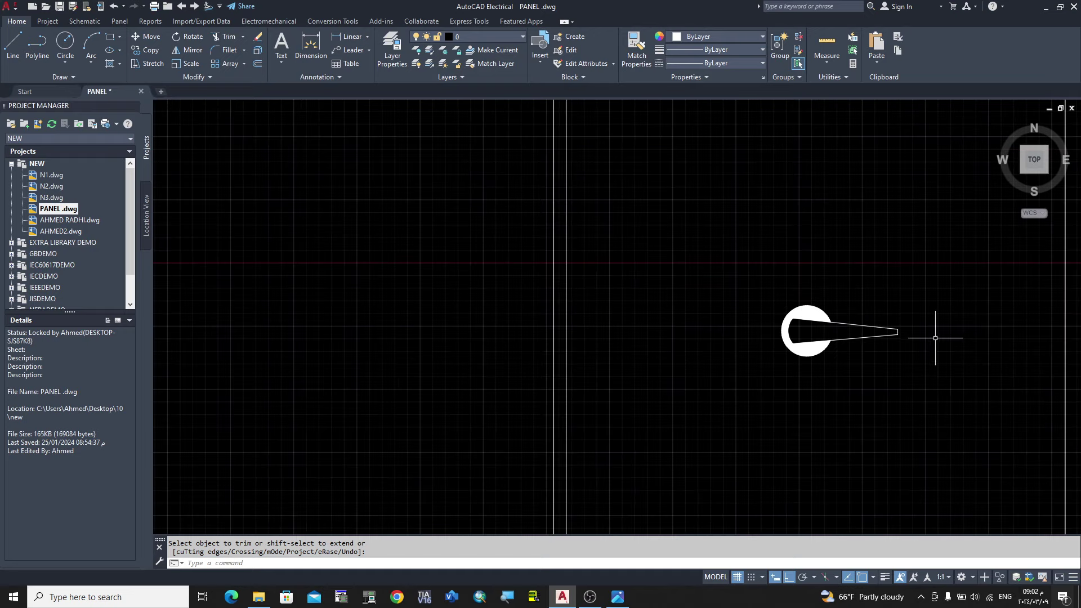
{"action": "left_click", "coordinate": [618, 597]}
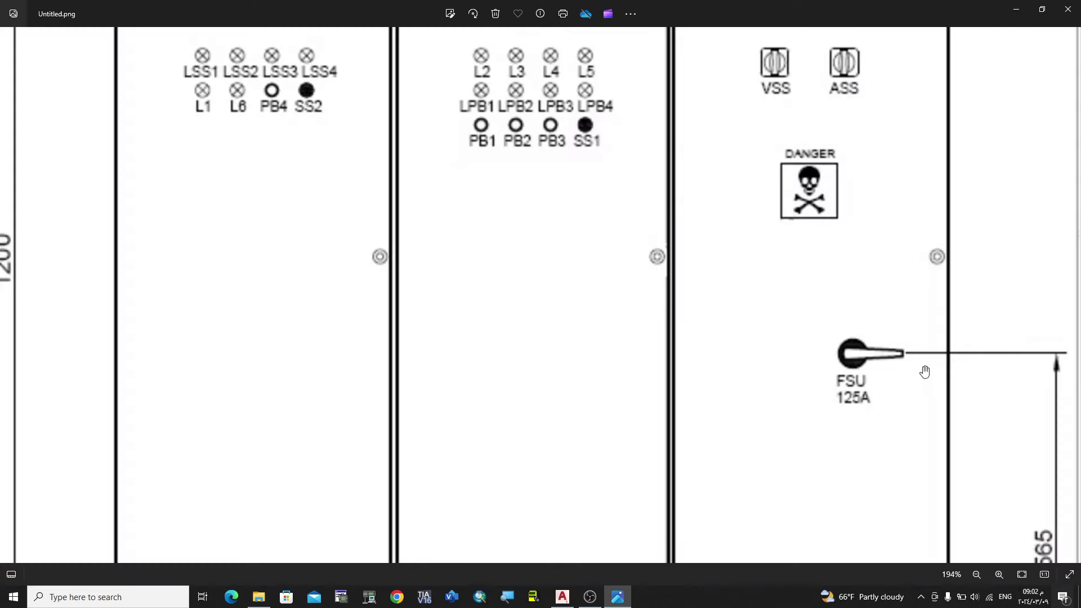
Step: Zoom the reference picture to 146% and pan up to the rubber sheet and channel frame base
{"action": "scroll", "coordinate": [734, 368], "scroll_direction": "down", "scroll_amount": 2}
{"action": "scroll", "coordinate": [732, 366], "scroll_direction": "down", "scroll_amount": 2}
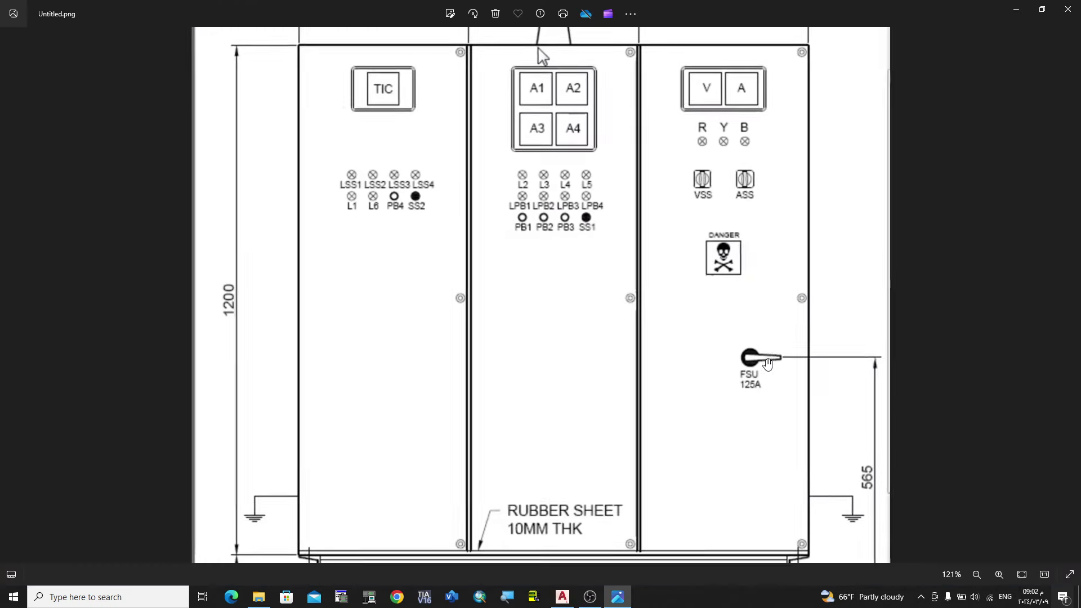
{"action": "scroll", "coordinate": [784, 389], "scroll_direction": "up", "scroll_amount": 1}
{"action": "scroll", "coordinate": [732, 402], "scroll_direction": "up", "scroll_amount": 1}
{"action": "scroll", "coordinate": [805, 387], "scroll_direction": "down", "scroll_amount": 1}
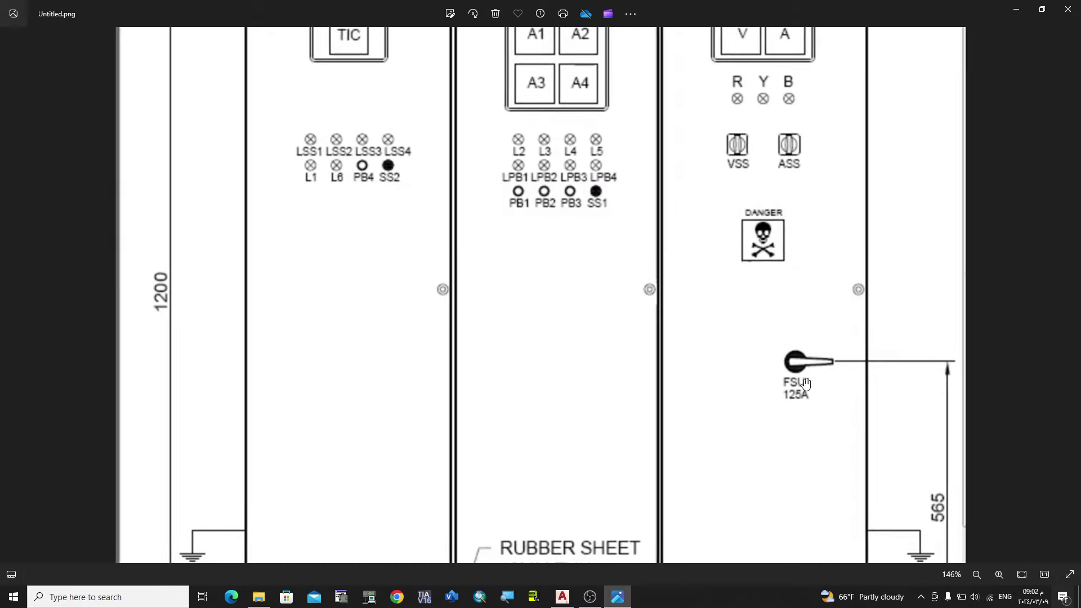
{"action": "left_click_drag", "start_coordinate": [781, 432], "coordinate": [770, 313]}
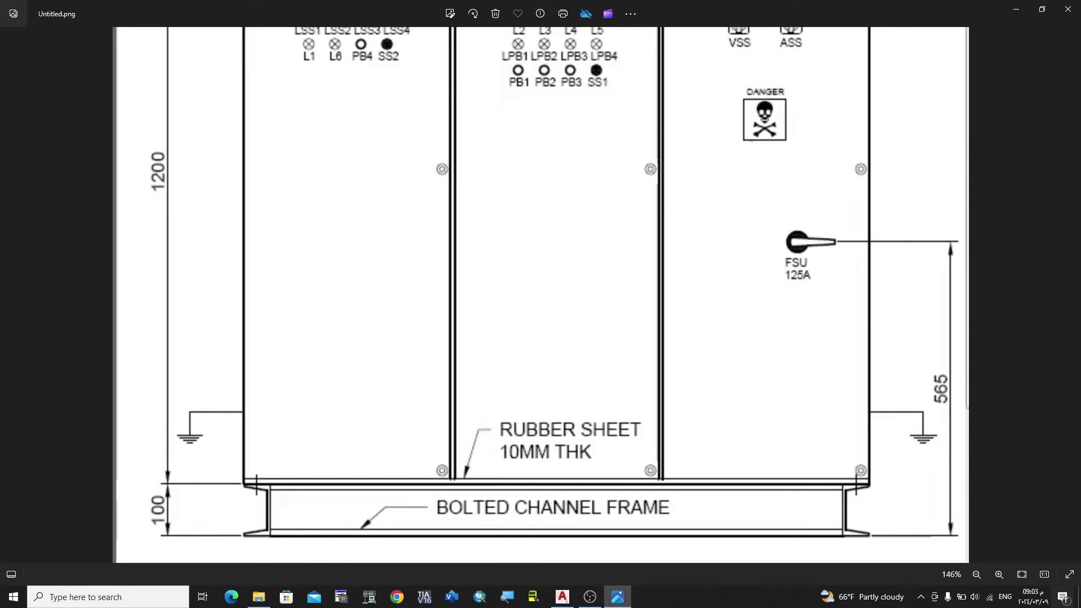
Step: Select the panel's bottom edge, then start and cancel a linear dimension
{"action": "left_click", "coordinate": [562, 596]}
{"action": "scroll", "coordinate": [726, 312], "scroll_direction": "down", "scroll_amount": 5}
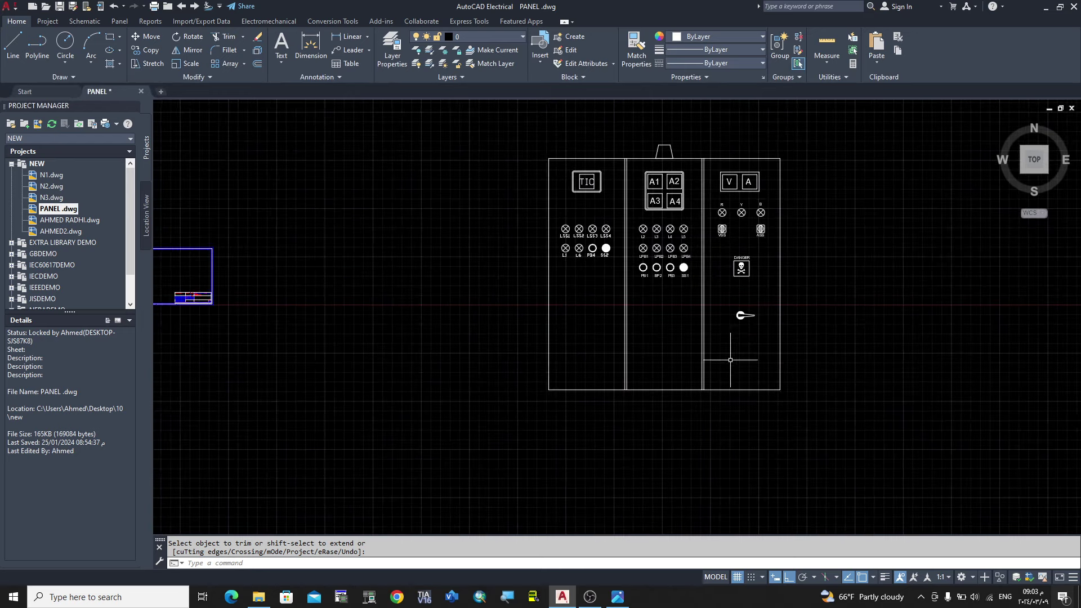
{"action": "scroll", "coordinate": [731, 360], "scroll_direction": "up", "scroll_amount": 4}
{"action": "left_click_drag", "start_coordinate": [753, 411], "coordinate": [736, 446]}
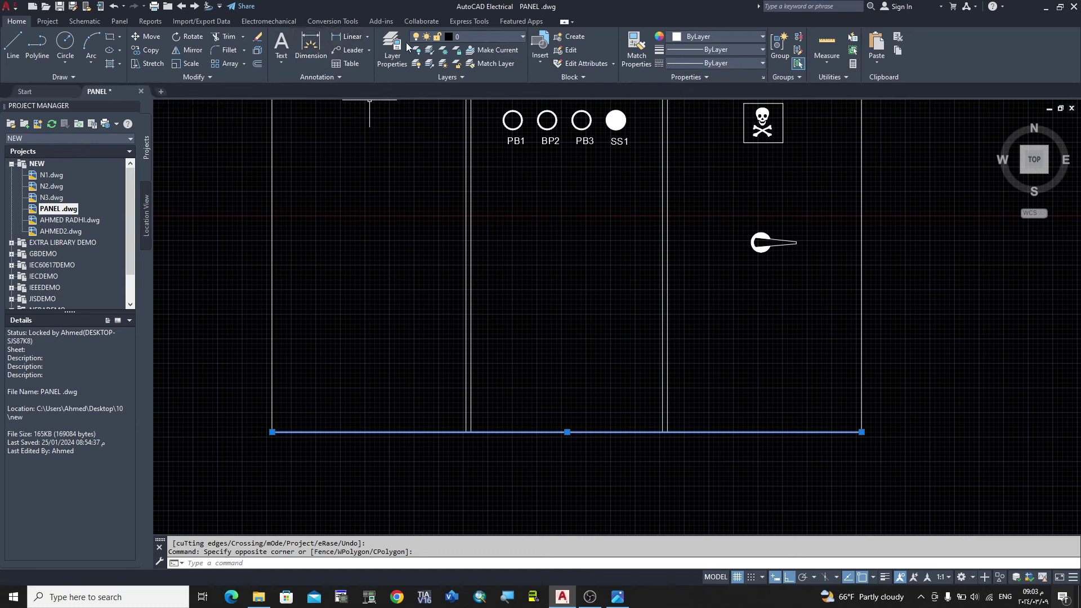
{"action": "left_click", "coordinate": [351, 36]}
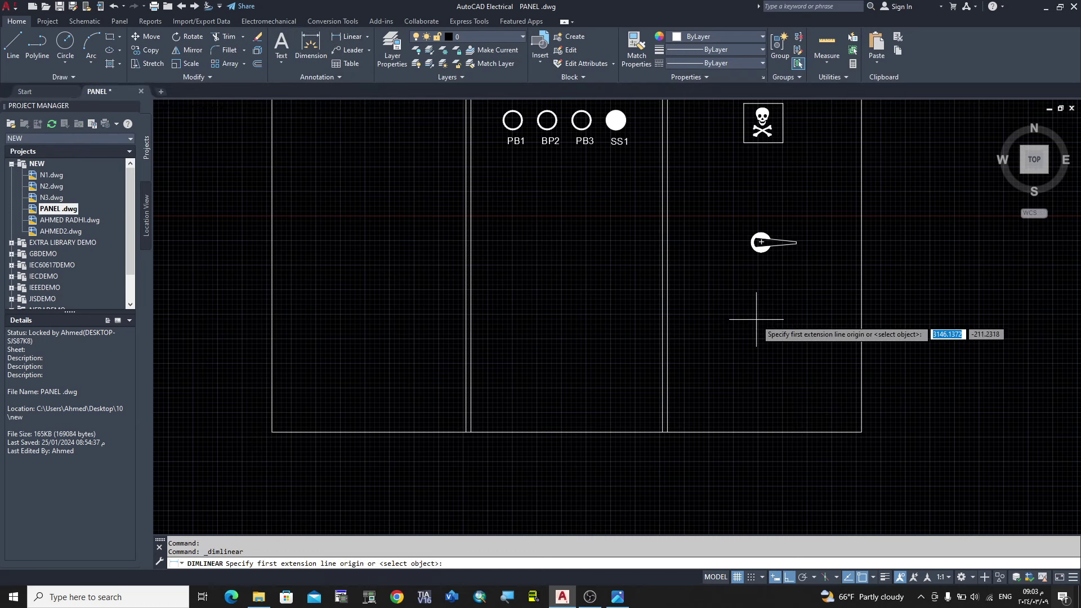
{"action": "key", "text": "Escape"}
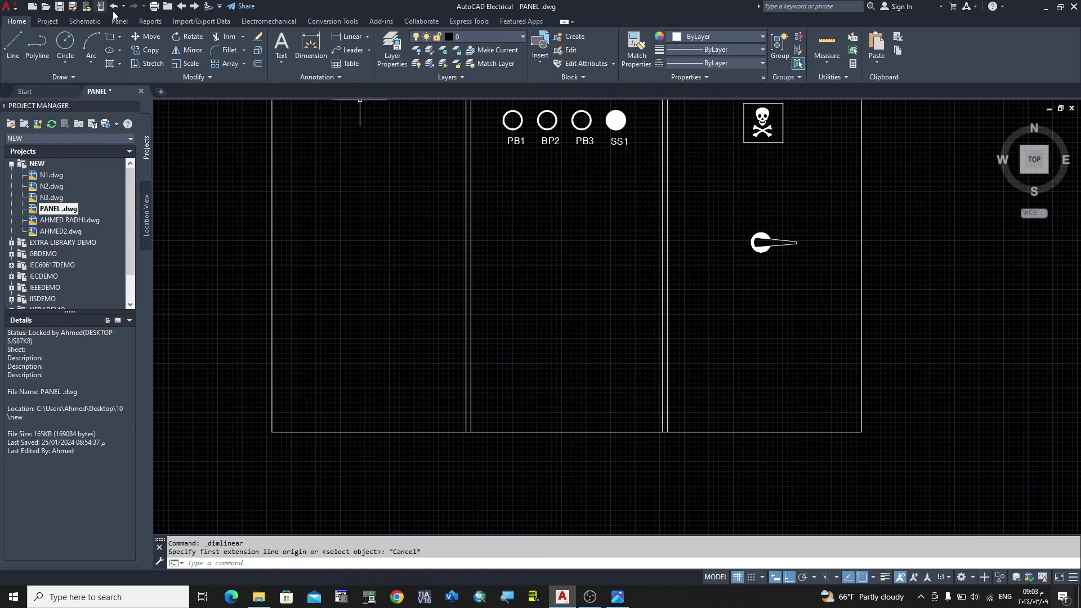
Step: Start a Through offset of the panel's bottom edge, entering 4
{"action": "left_click", "coordinate": [257, 63]}
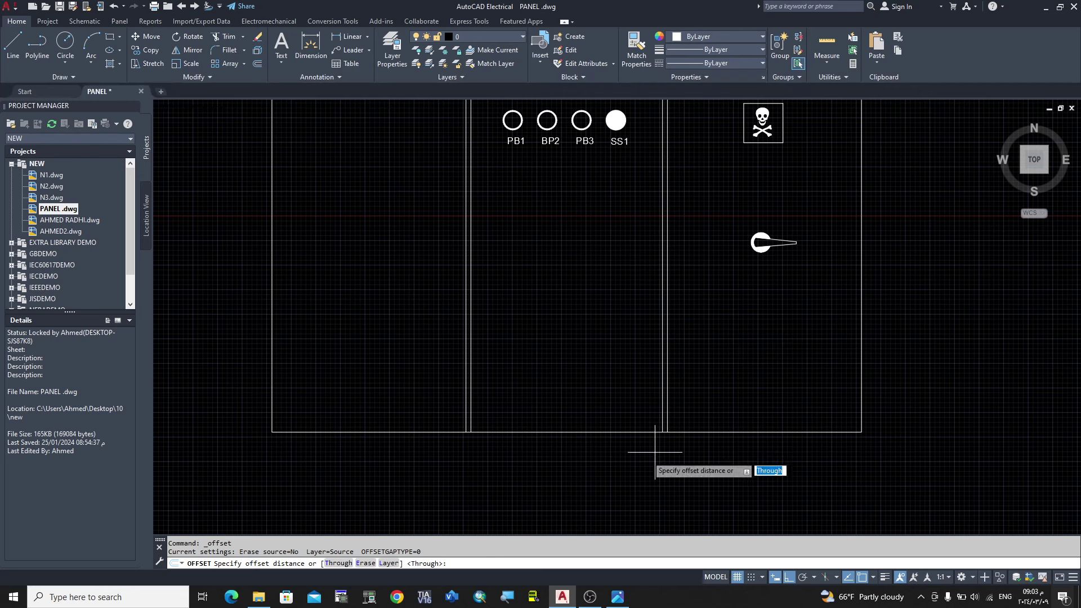
{"action": "left_click", "coordinate": [339, 564]}
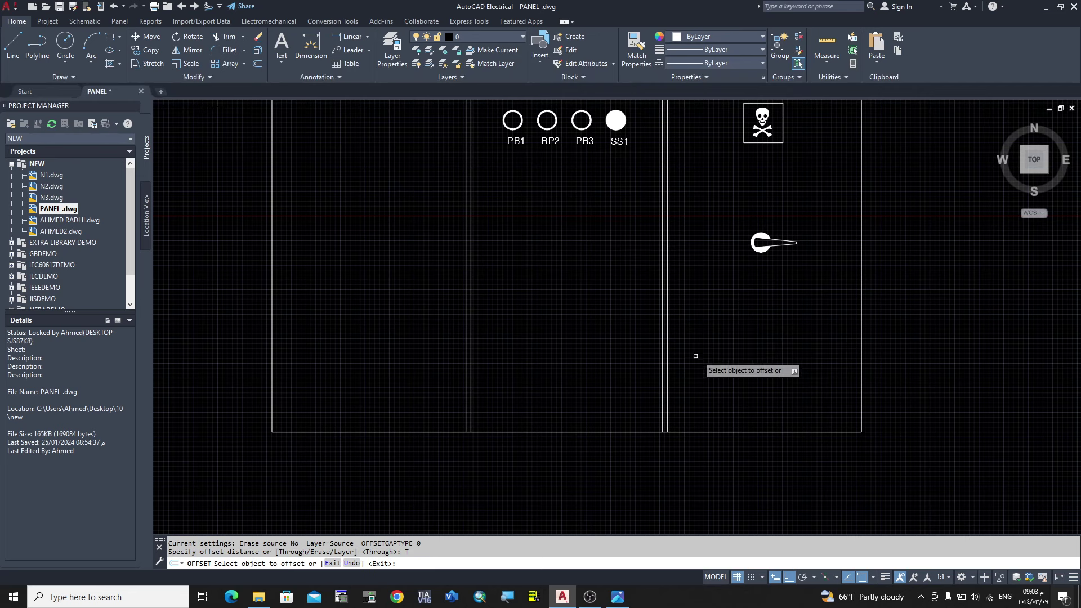
{"action": "left_click", "coordinate": [762, 431]}
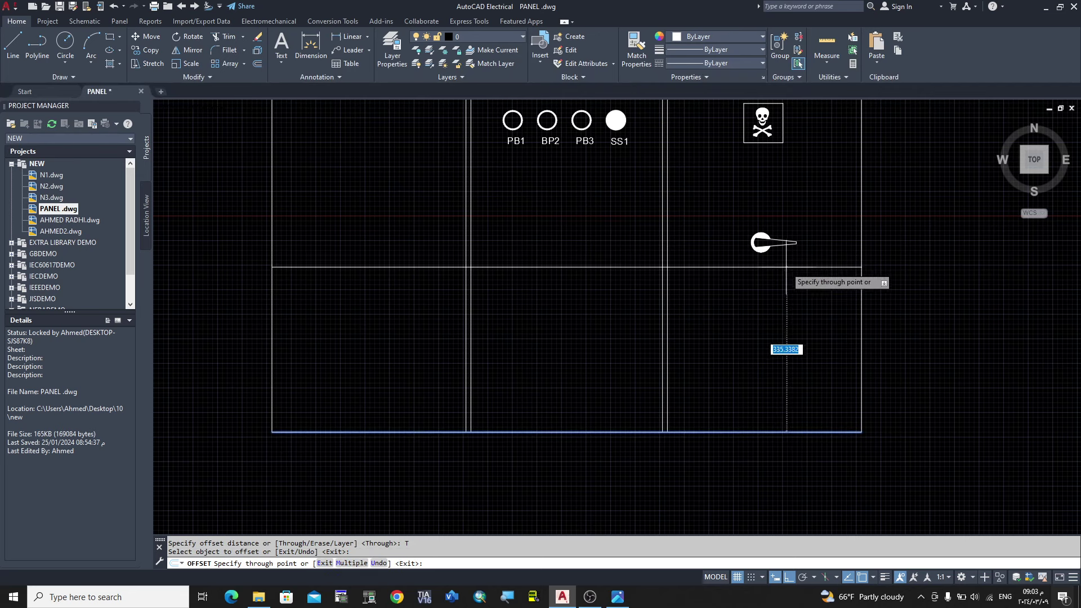
{"action": "type", "text": "4"}
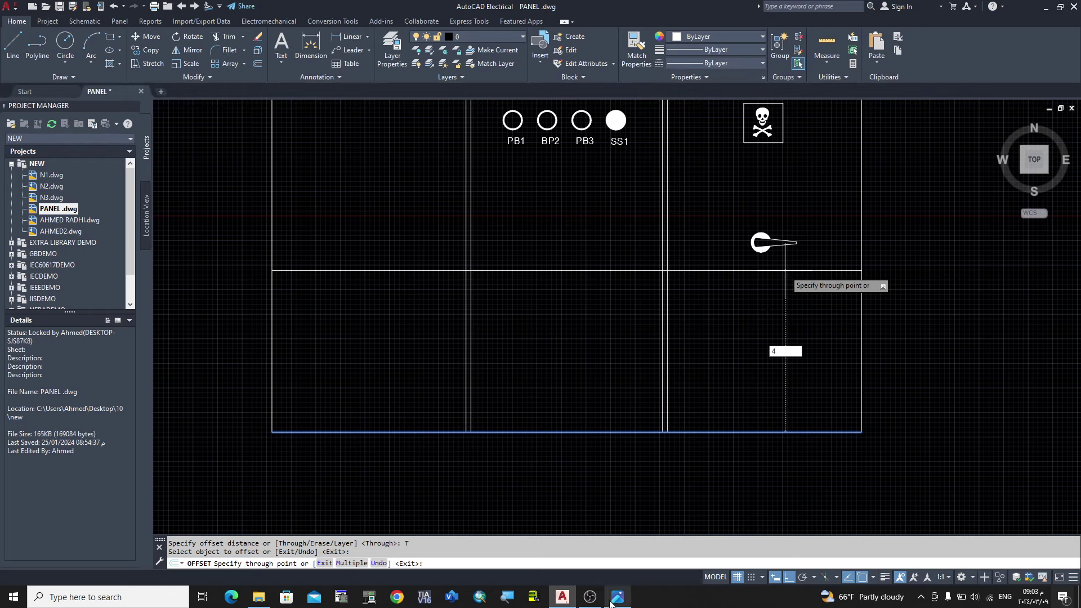
{"action": "left_click", "coordinate": [611, 602]}
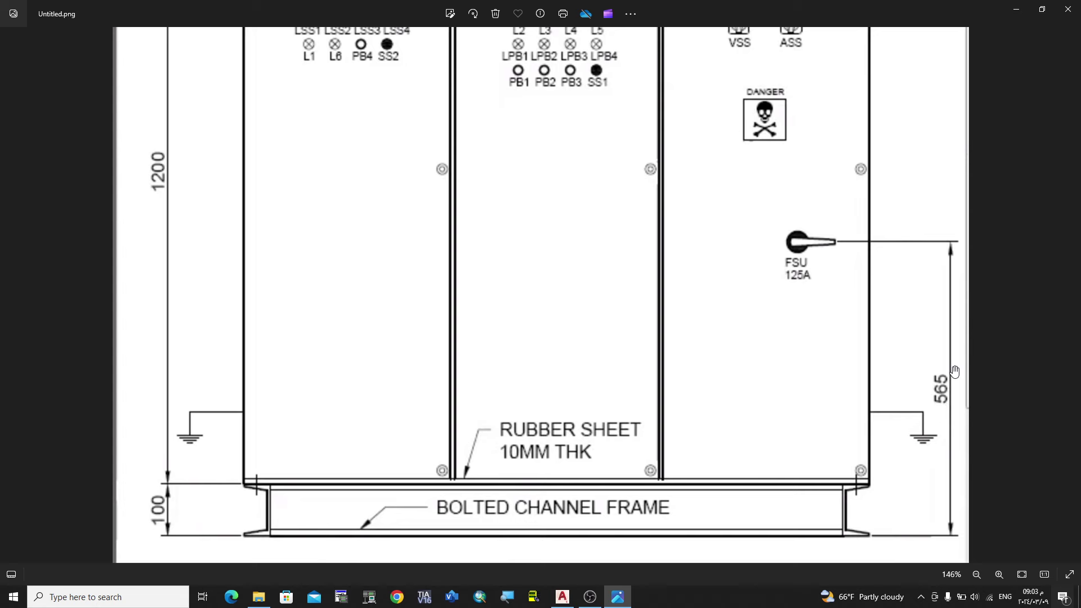
{"action": "left_click", "coordinate": [562, 597]}
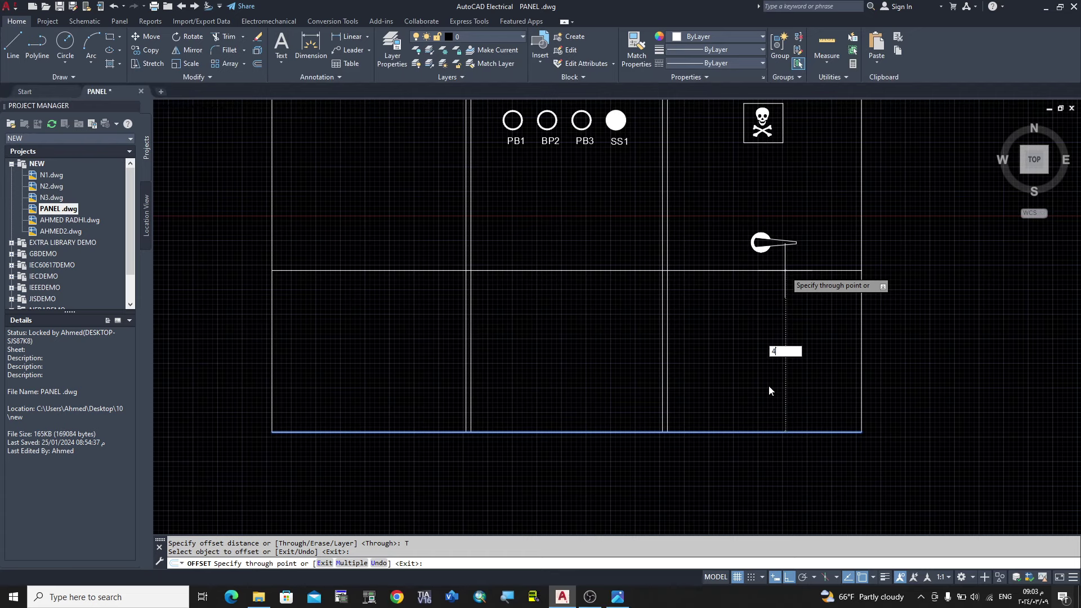
Step: Offset the panel's bottom edge 465 units upward to create the horizontal line
{"action": "type", "text": "65"}
{"action": "left_click", "coordinate": [619, 594]}
{"action": "left_click", "coordinate": [562, 597]}
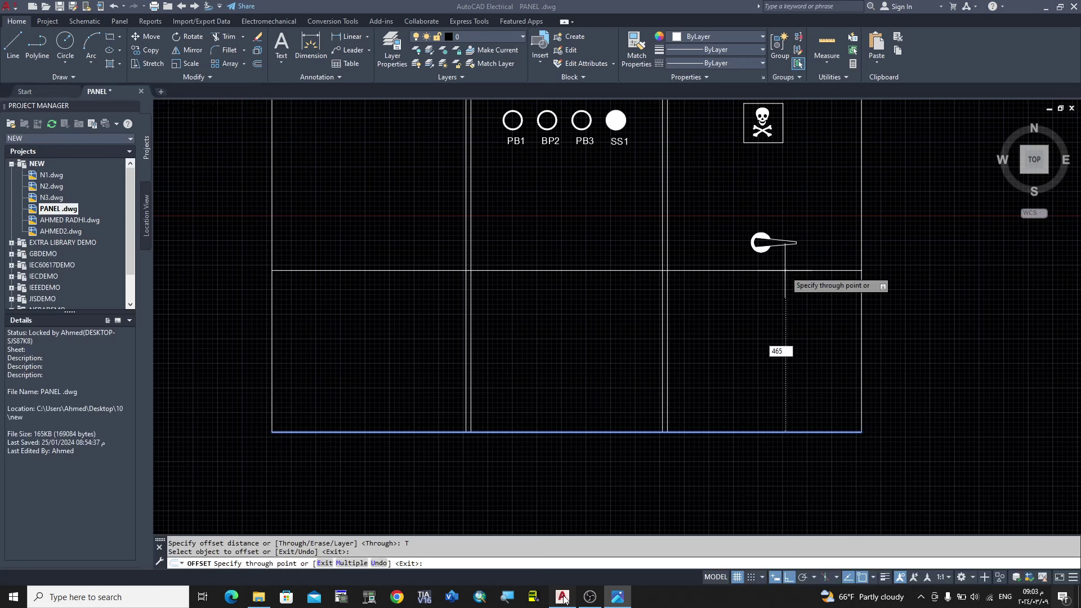
{"action": "key", "text": "Return"}
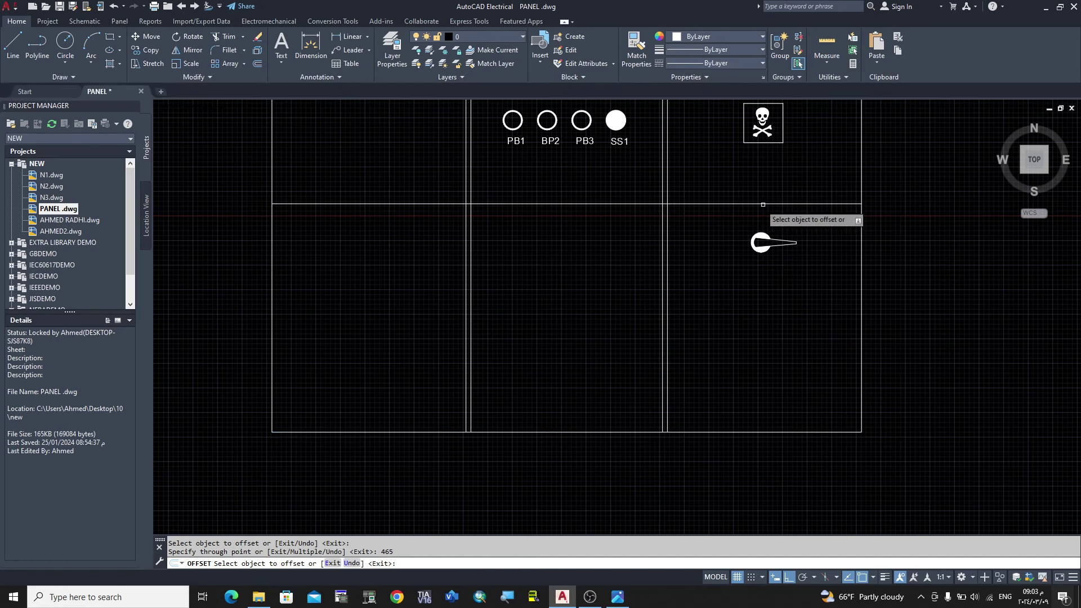
{"action": "left_click", "coordinate": [151, 36]}
Step: Move the handle symbol up onto the new line, then undo that move
{"action": "scroll", "coordinate": [754, 236], "scroll_direction": "up", "scroll_amount": 4}
{"action": "left_click", "coordinate": [701, 211]}
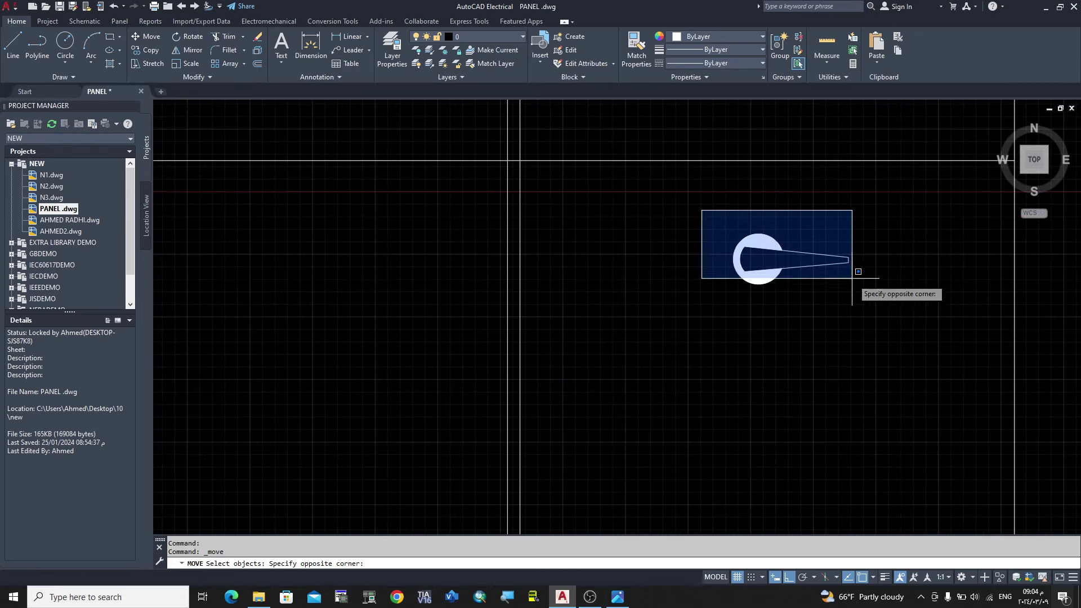
{"action": "left_click", "coordinate": [852, 278]}
{"action": "key", "text": "Return"}
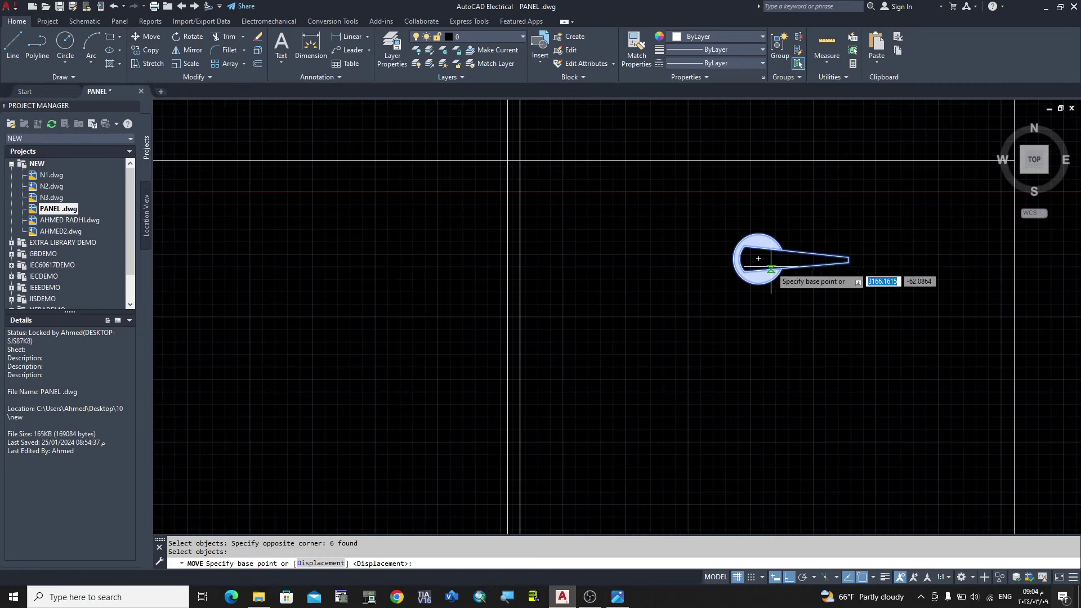
{"action": "left_click", "coordinate": [759, 257]}
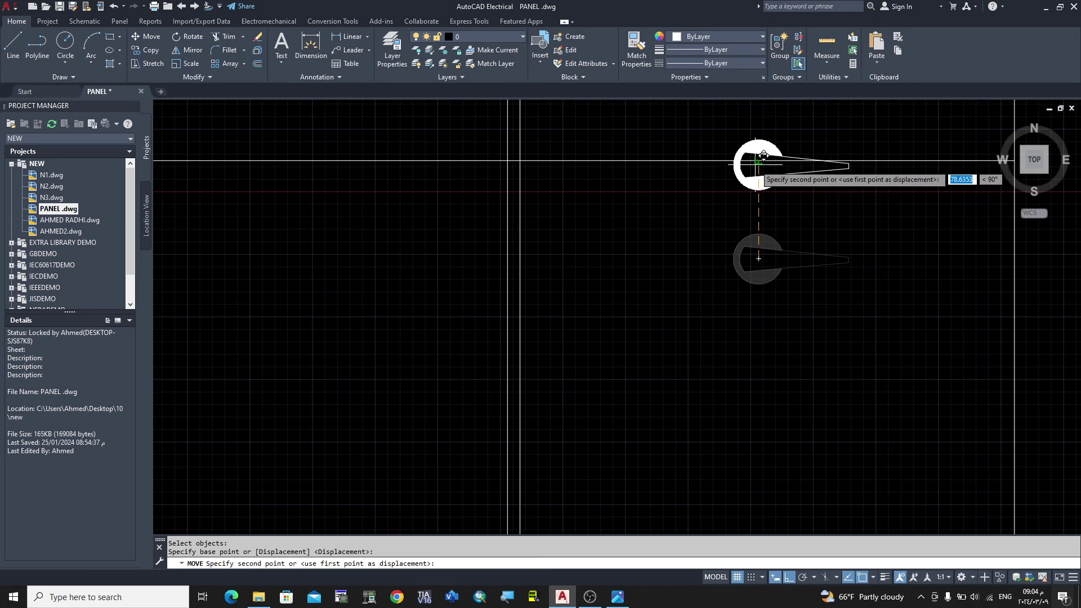
{"action": "left_click", "coordinate": [767, 150]}
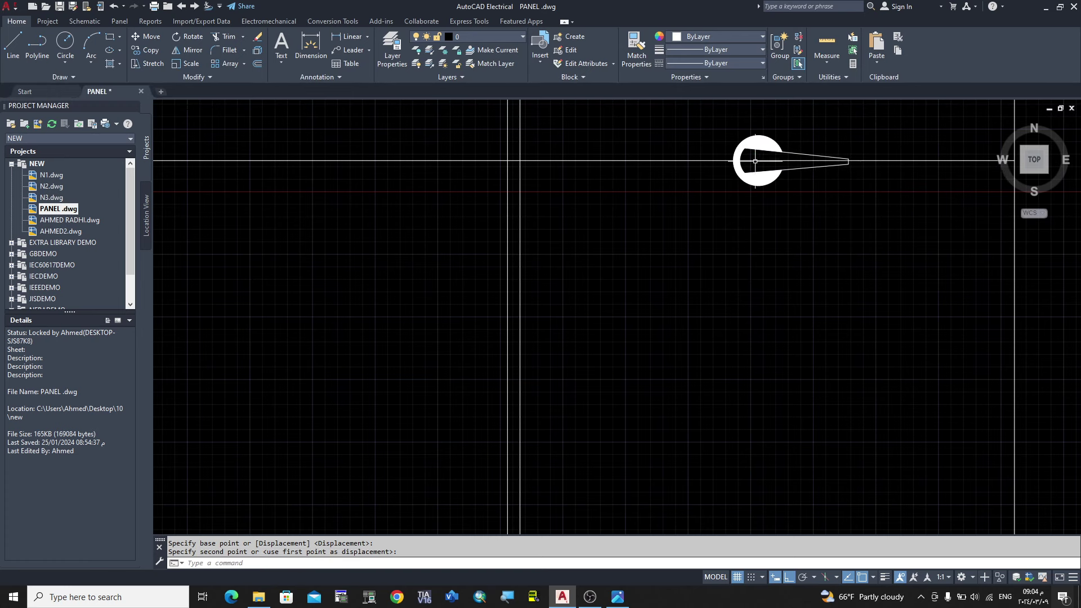
{"action": "scroll", "coordinate": [863, 130], "scroll_direction": "up", "scroll_amount": 2}
{"action": "scroll", "coordinate": [863, 130], "scroll_direction": "up", "scroll_amount": 3}
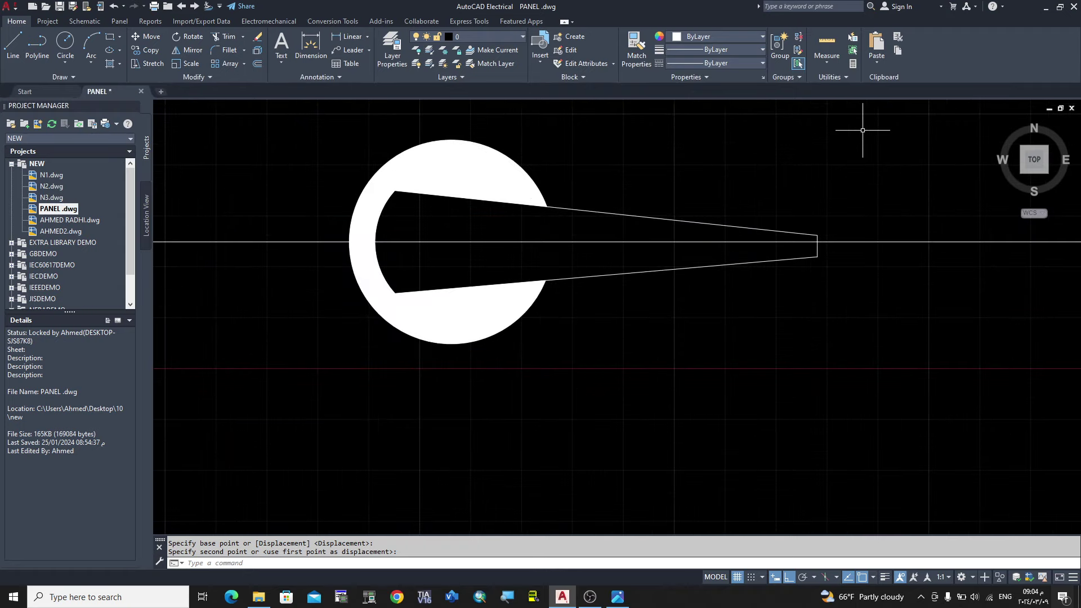
{"action": "key", "text": "ctrl+z"}
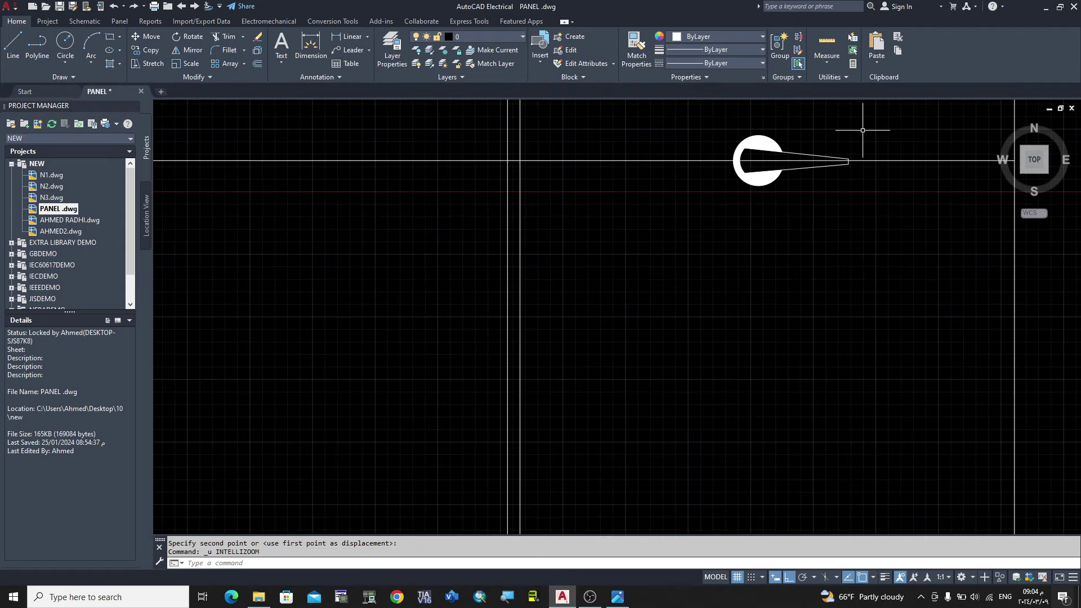
{"action": "key", "text": "ctrl+z"}
Step: Reselect the handle symbol and start moving it from its circle centre
{"action": "scroll", "coordinate": [745, 225], "scroll_direction": "up", "scroll_amount": 2}
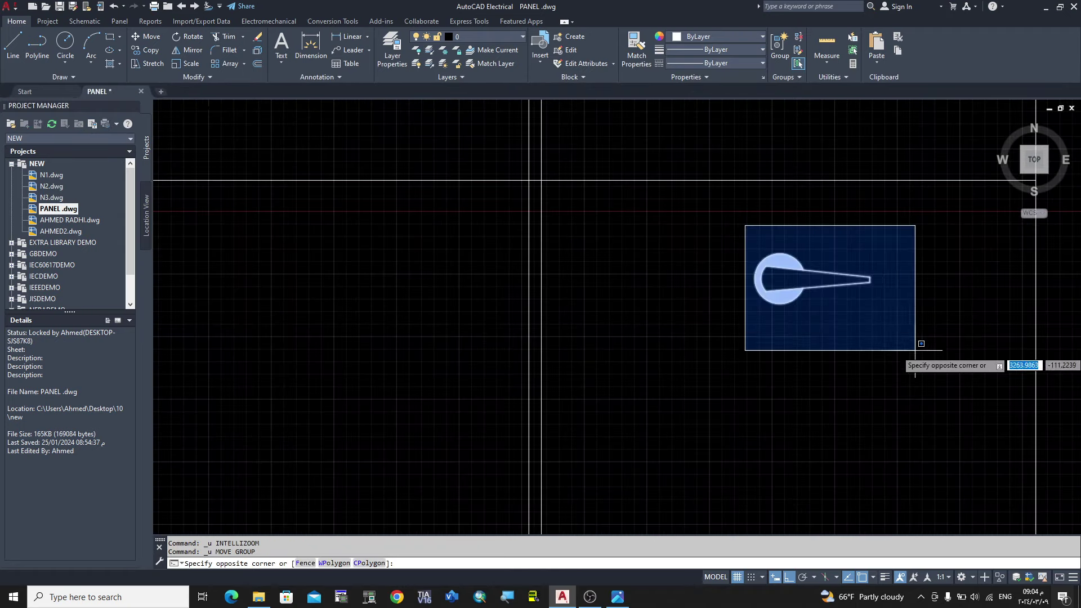
{"action": "left_click_drag", "start_coordinate": [745, 225], "coordinate": [1005, 372]}
{"action": "key", "text": "m"}
{"action": "key", "text": "Return"}
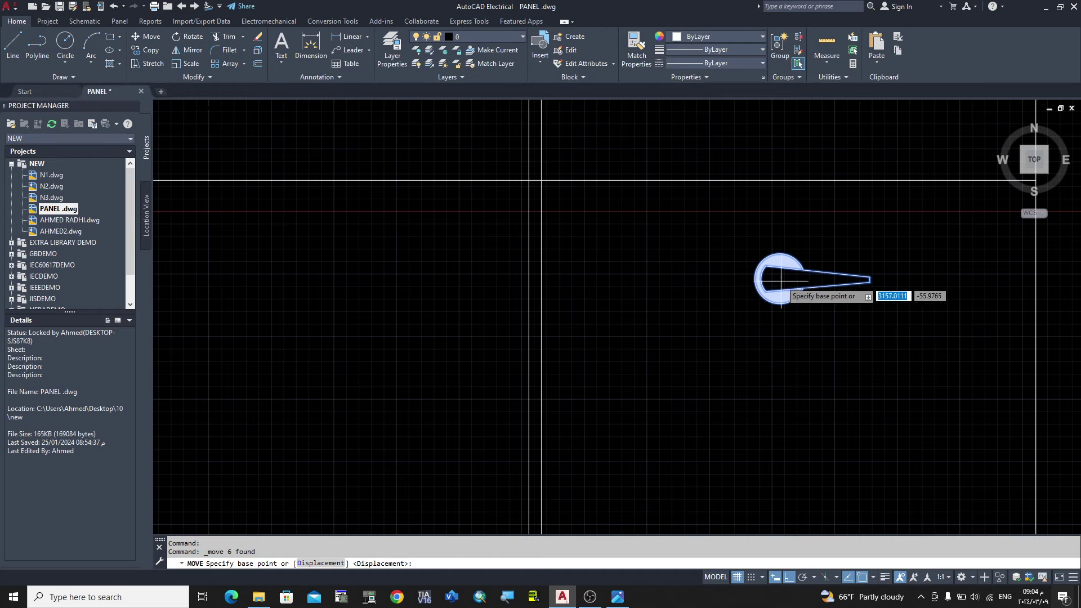
{"action": "scroll", "coordinate": [780, 278], "scroll_direction": "up", "scroll_amount": 2}
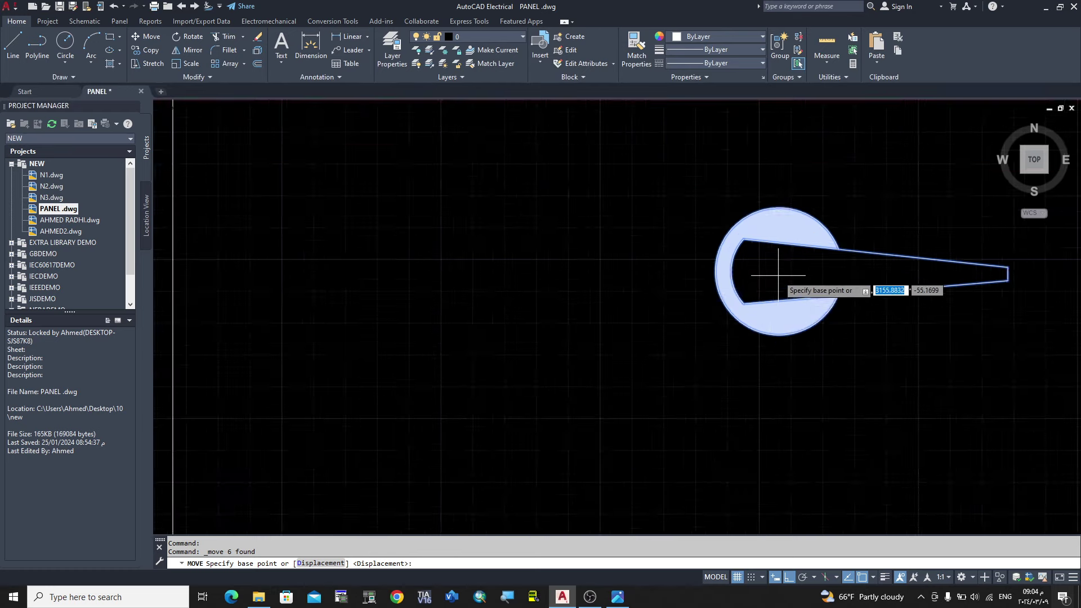
{"action": "scroll", "coordinate": [774, 288], "scroll_direction": "down", "scroll_amount": 2}
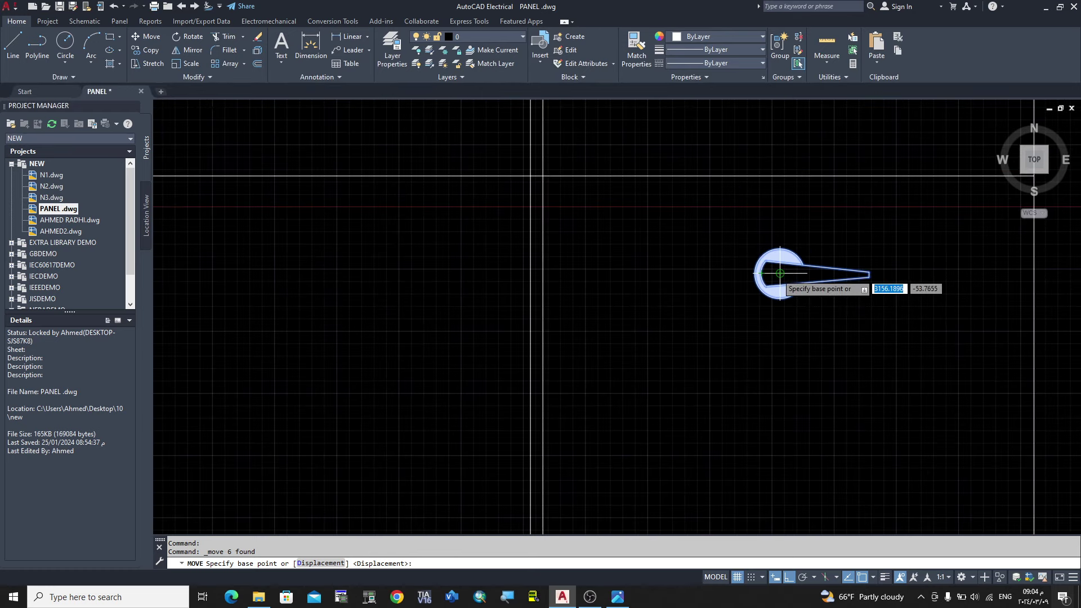
{"action": "left_click", "coordinate": [780, 274]}
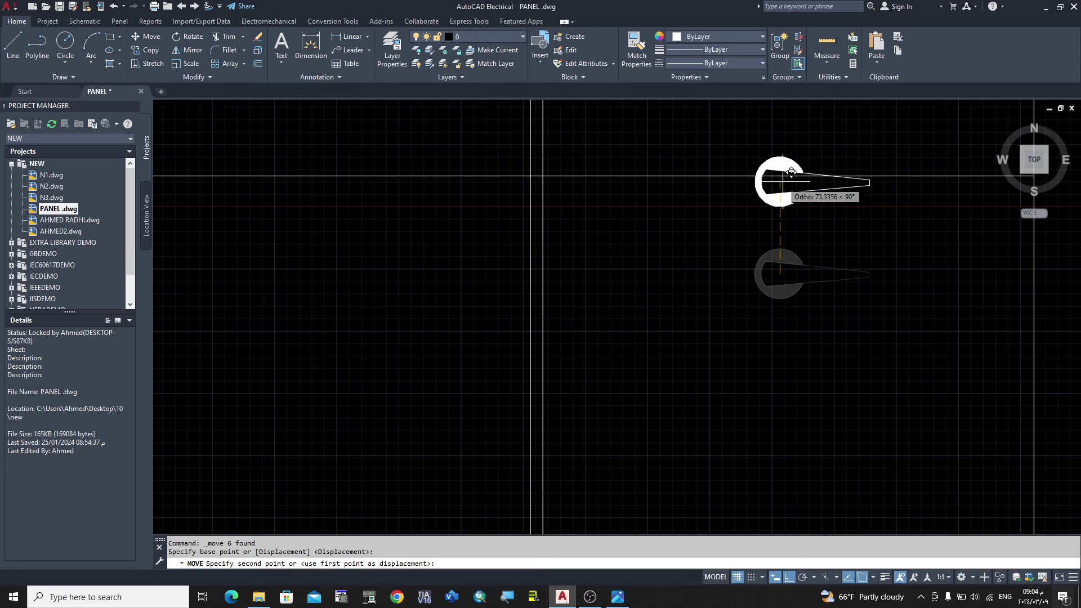
{"action": "left_click", "coordinate": [873, 578]}
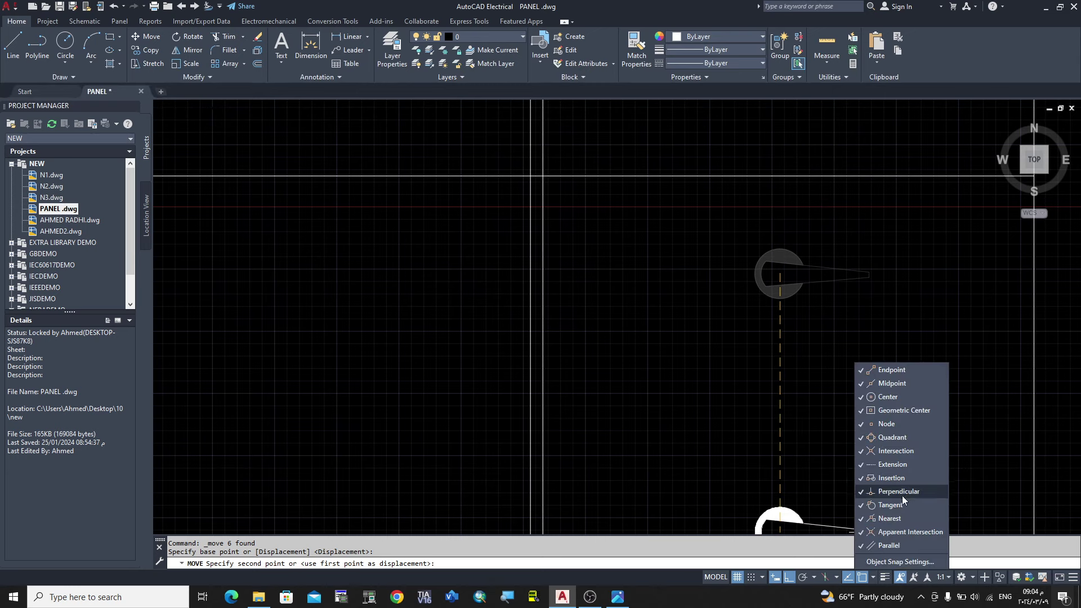
Step: Clear all object snap modes and place the handle symbol on the 465 line
{"action": "left_click", "coordinate": [893, 562]}
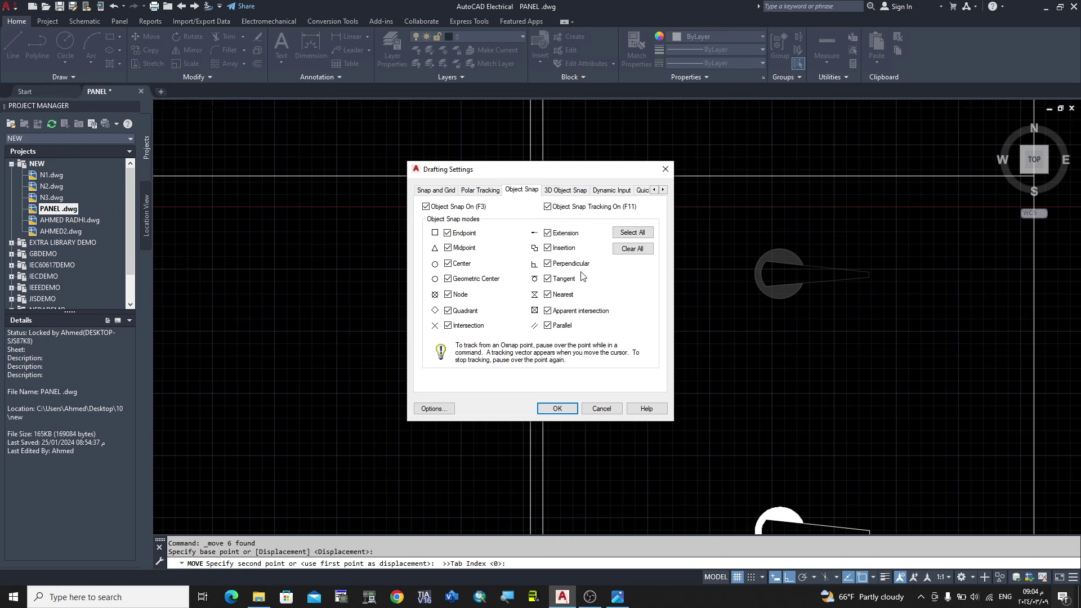
{"action": "left_click", "coordinate": [631, 249]}
{"action": "left_click", "coordinate": [562, 265]}
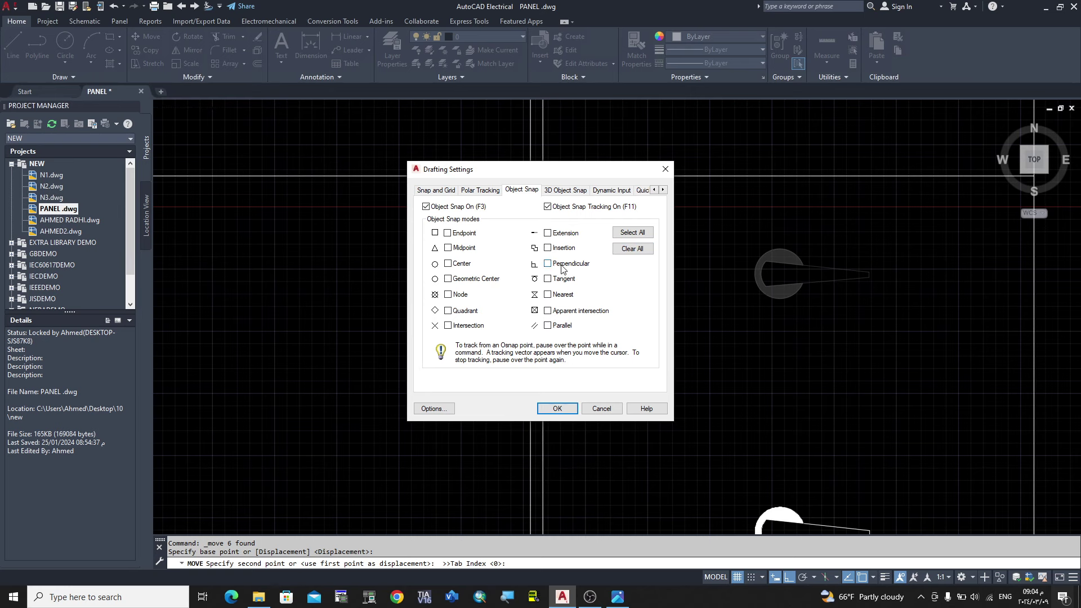
{"action": "left_click", "coordinate": [556, 409]}
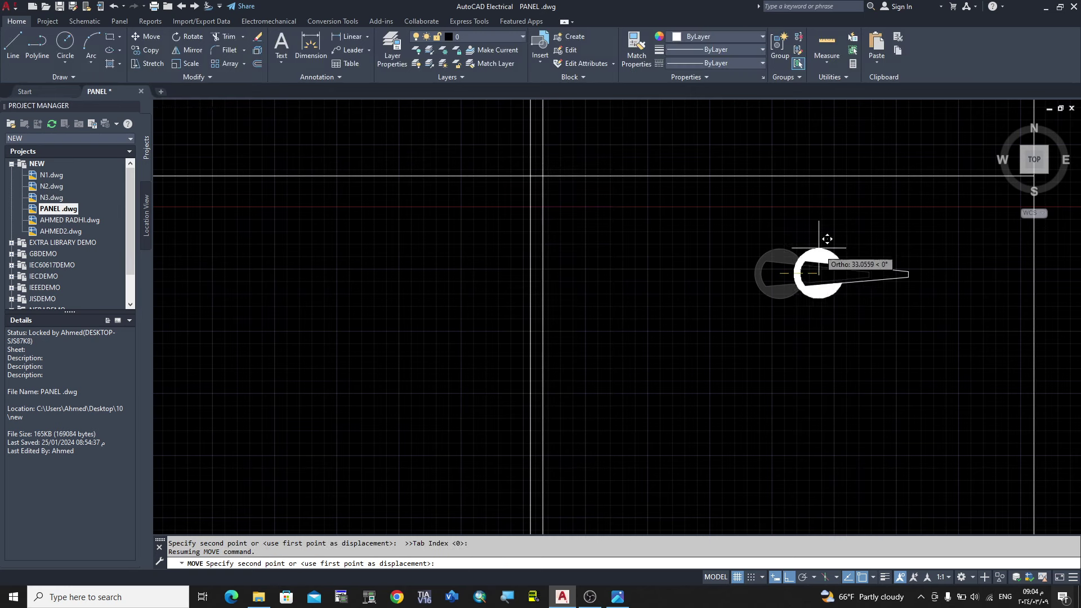
{"action": "left_click", "coordinate": [779, 176]}
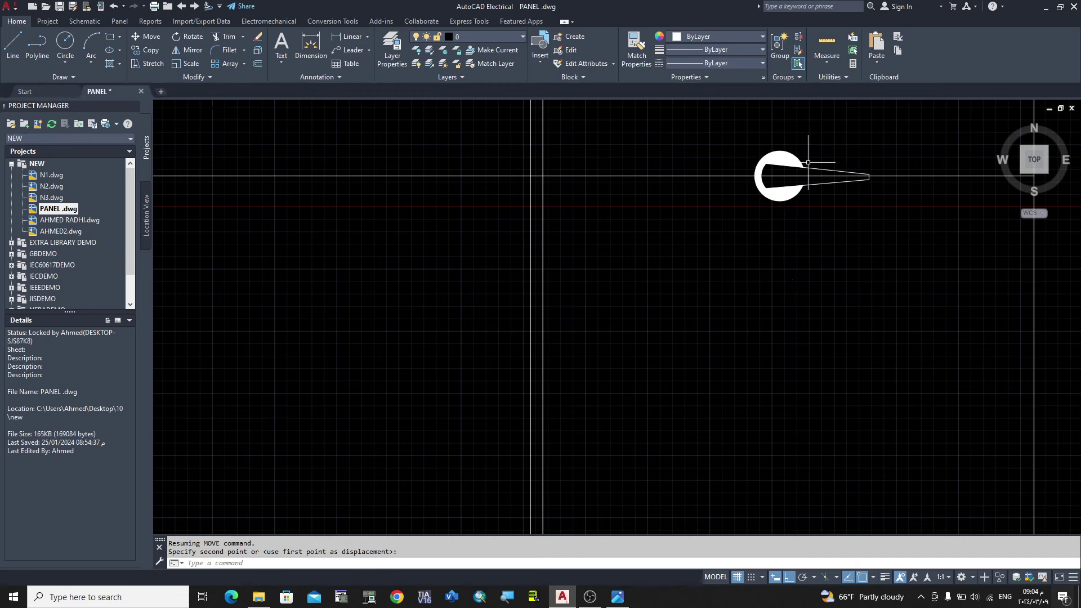
Step: Erase the temporary horizontal guide line
{"action": "scroll", "coordinate": [808, 163], "scroll_direction": "up", "scroll_amount": 3}
{"action": "scroll", "coordinate": [808, 162], "scroll_direction": "down", "scroll_amount": 5}
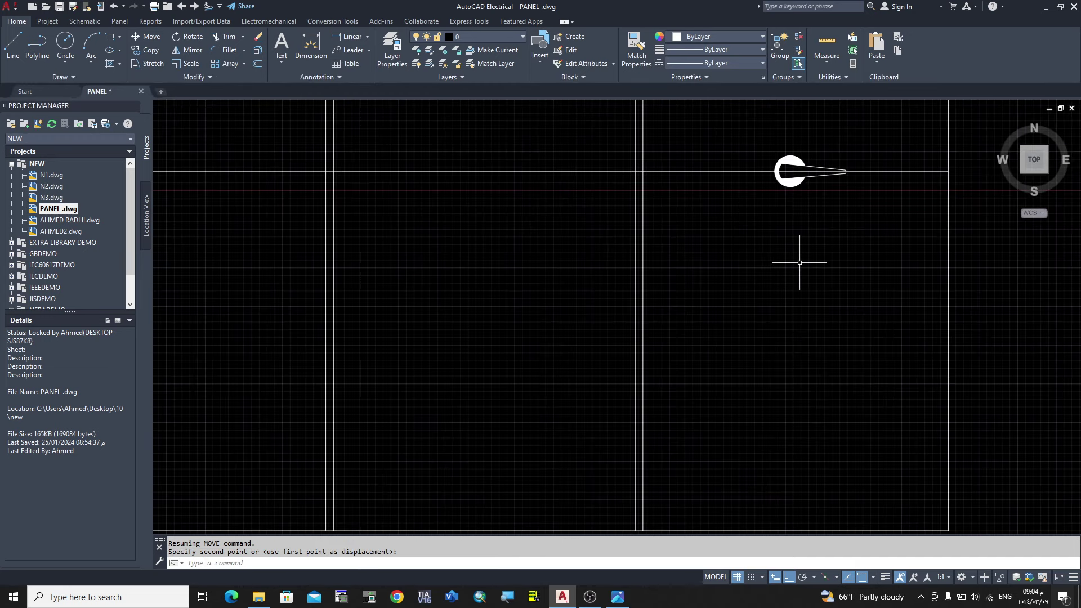
{"action": "scroll", "coordinate": [800, 262], "scroll_direction": "down", "scroll_amount": 4}
{"action": "left_click", "coordinate": [768, 226]}
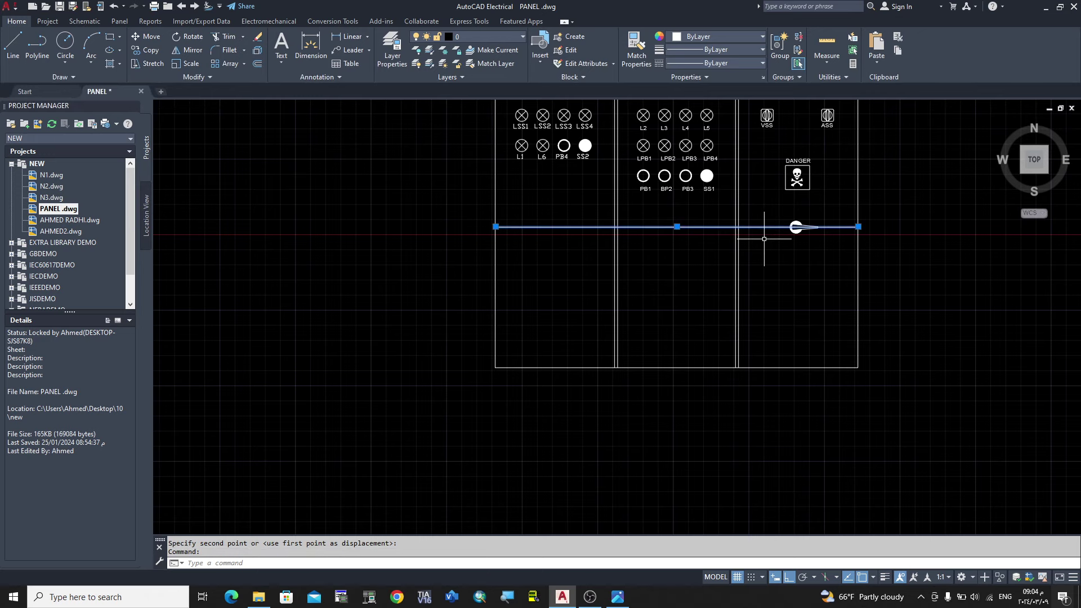
{"action": "key", "text": "Delete"}
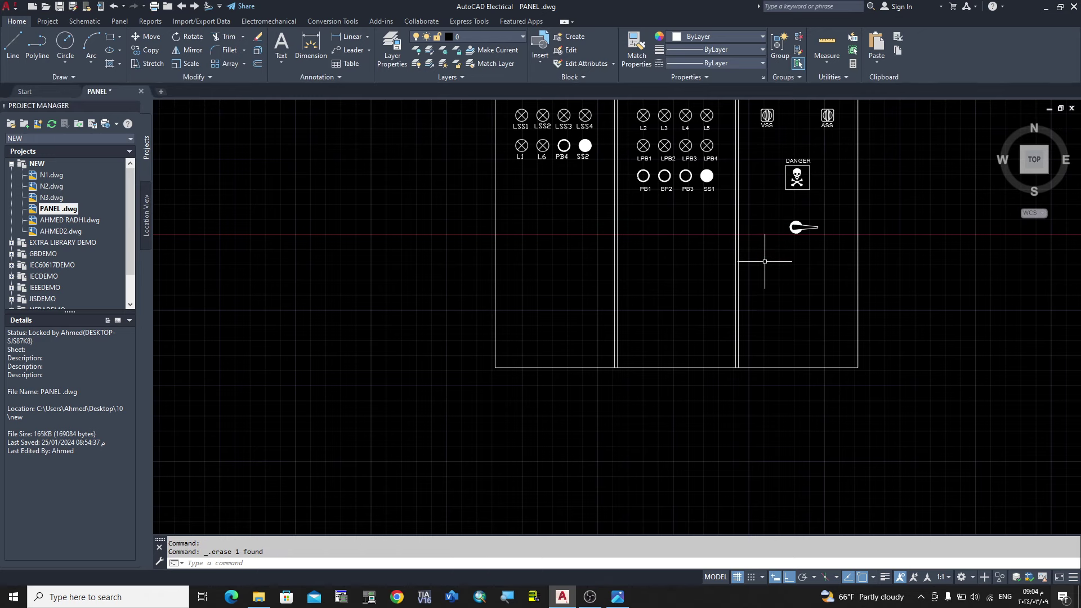
{"action": "left_click", "coordinate": [618, 597]}
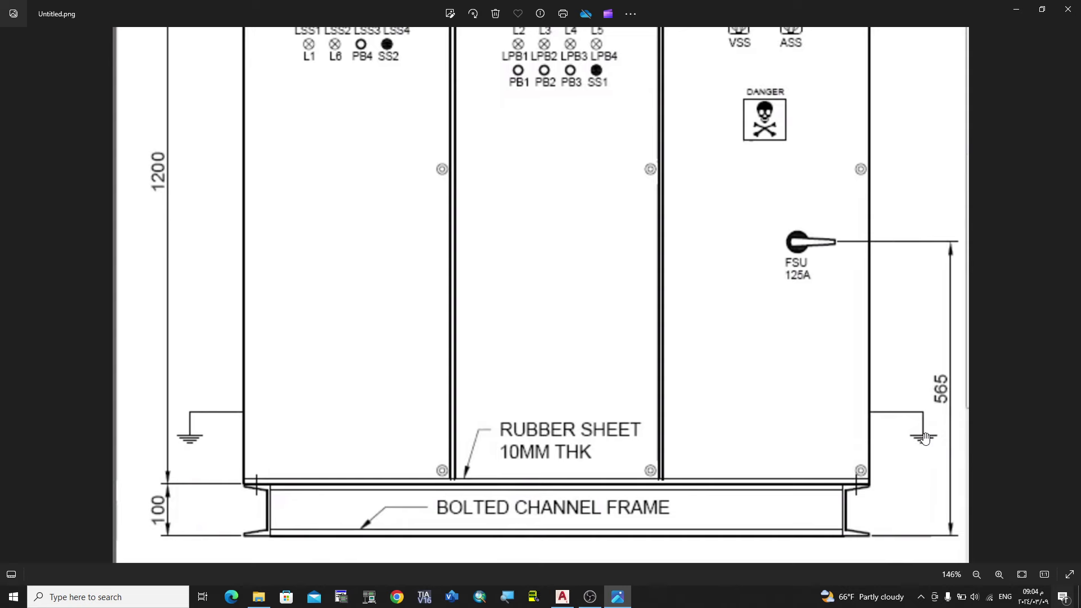
{"action": "scroll", "coordinate": [923, 451], "scroll_direction": "up", "scroll_amount": 2}
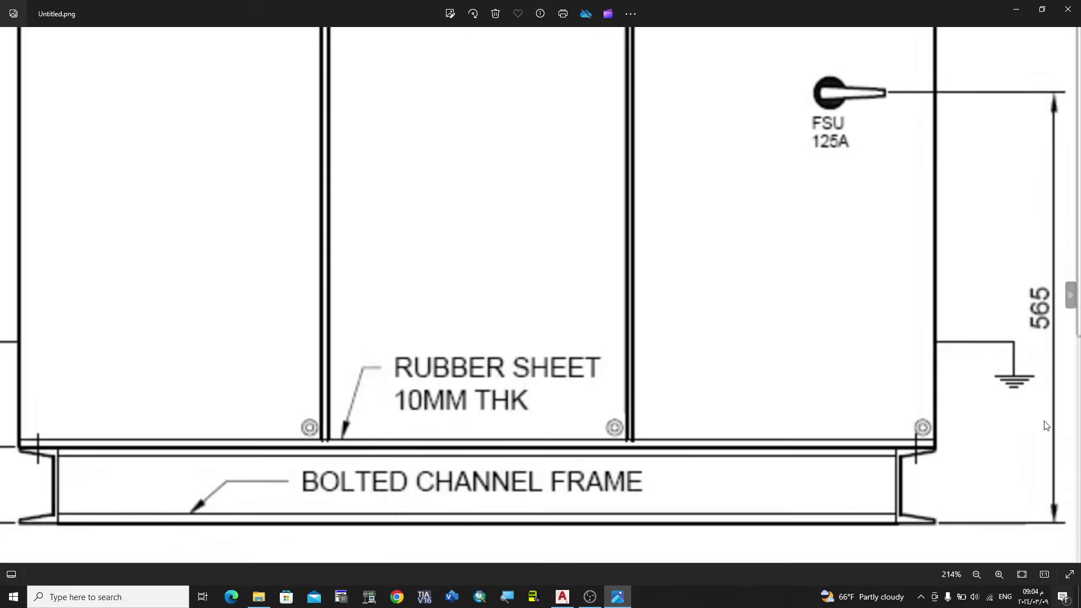
{"action": "left_click", "coordinate": [562, 597]}
{"action": "scroll", "coordinate": [907, 330], "scroll_direction": "up", "scroll_amount": 2}
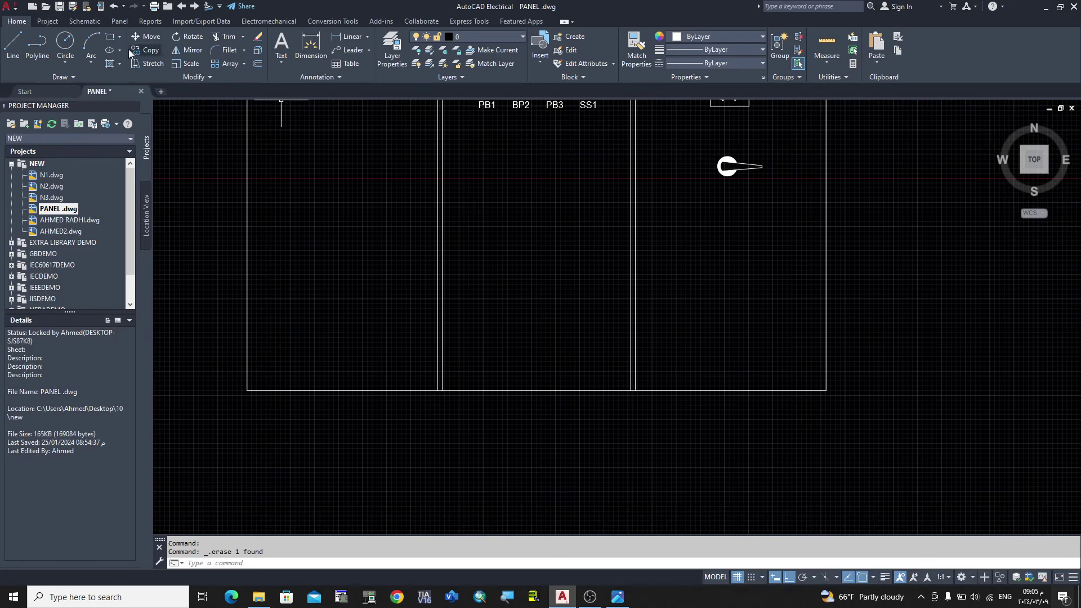
Step: Start a line at the panel corner, then cancel it
{"action": "left_click", "coordinate": [12, 45]}
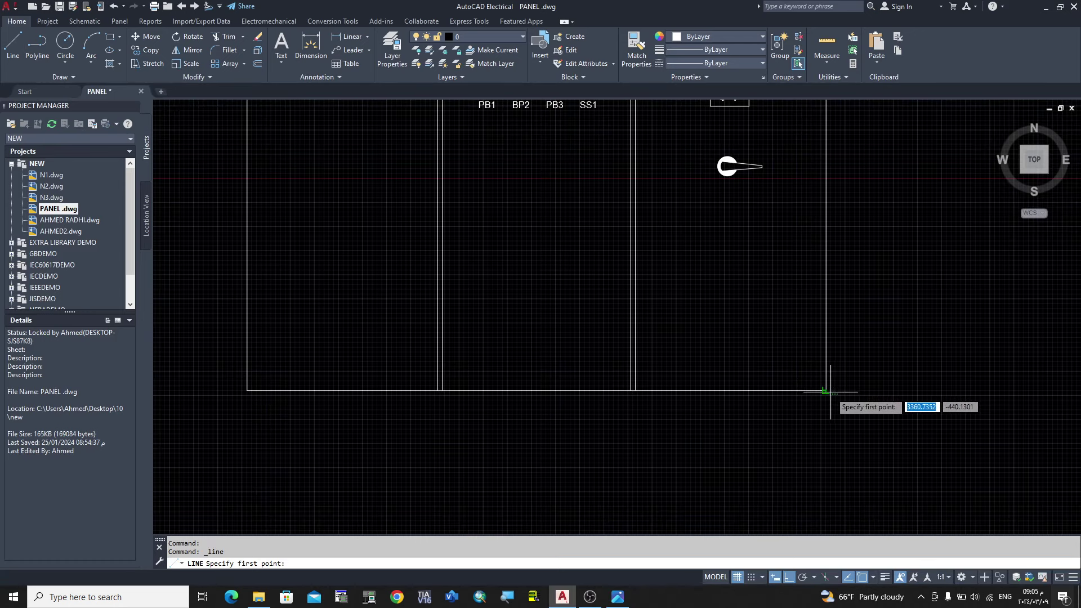
{"action": "scroll", "coordinate": [826, 388], "scroll_direction": "down", "scroll_amount": 2}
{"action": "scroll", "coordinate": [826, 388], "scroll_direction": "up", "scroll_amount": 3}
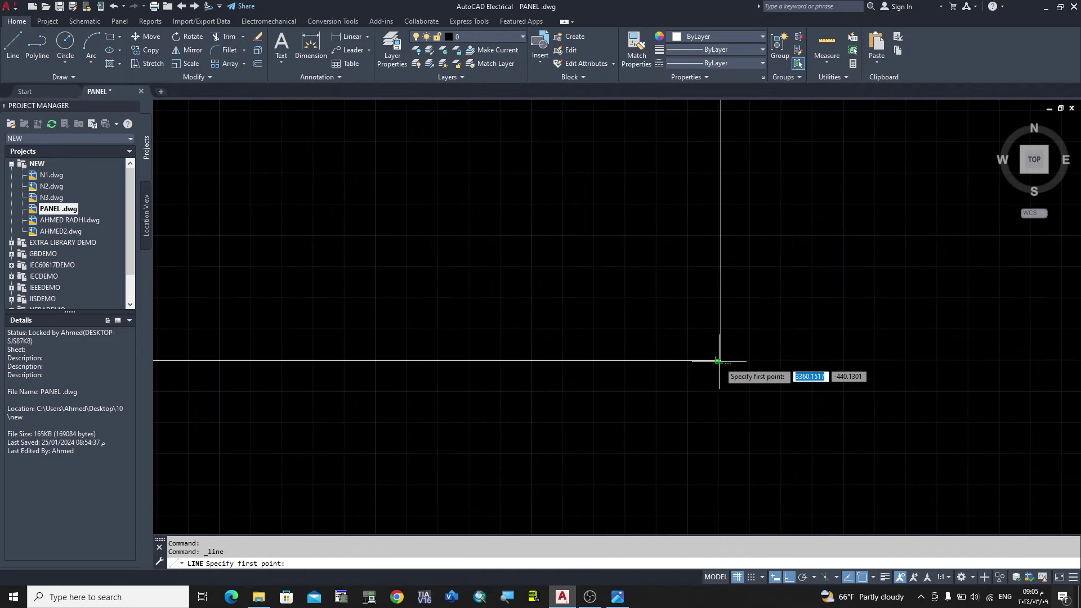
{"action": "left_click", "coordinate": [720, 361]}
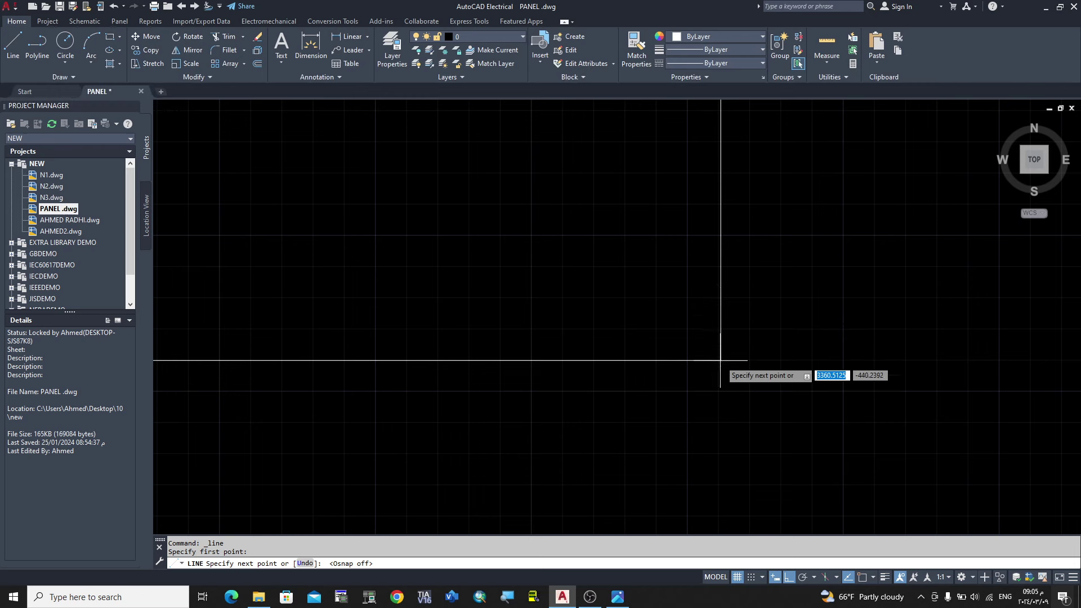
{"action": "key", "text": "Return"}
{"action": "key", "text": "Return"}
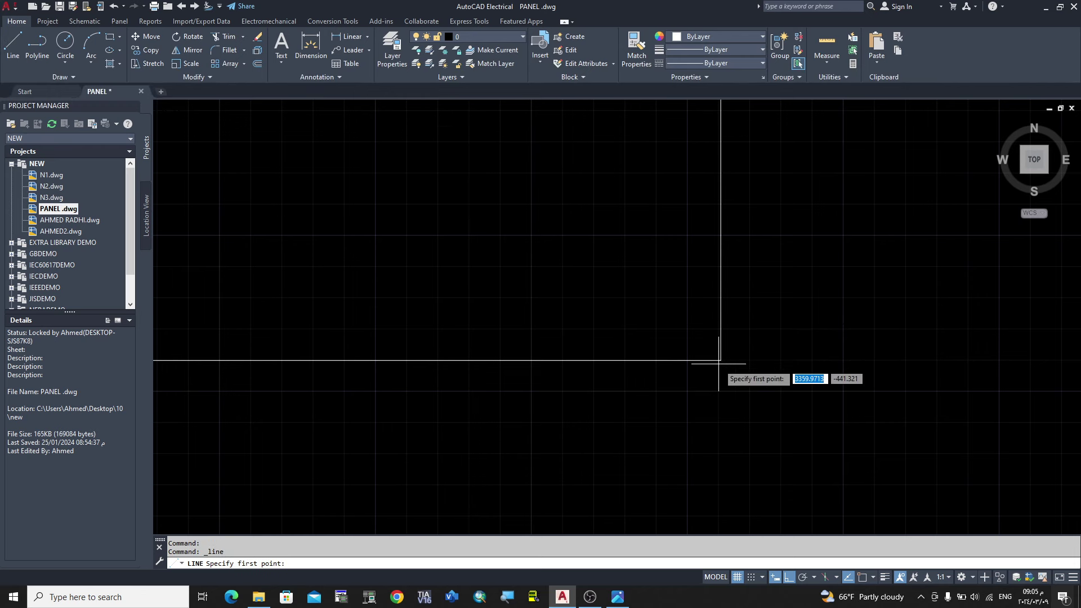
Step: Enable every object snap mode, turn Osnap on, and start a line at the bottom-right corner
{"action": "right_click", "coordinate": [899, 577]}
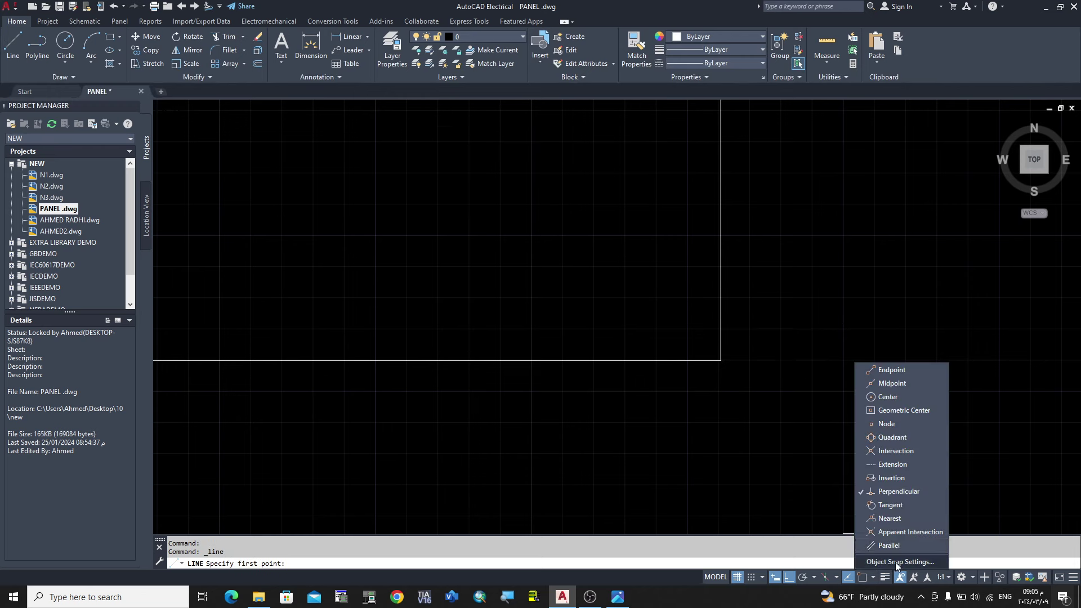
{"action": "left_click", "coordinate": [897, 562]}
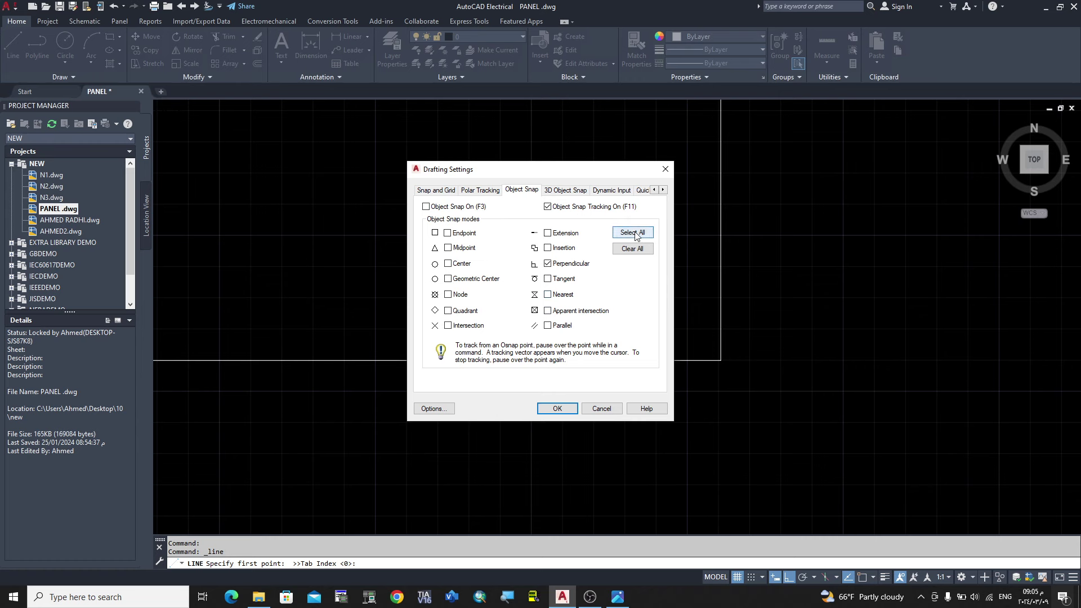
{"action": "left_click", "coordinate": [635, 235]}
{"action": "left_click", "coordinate": [564, 409]}
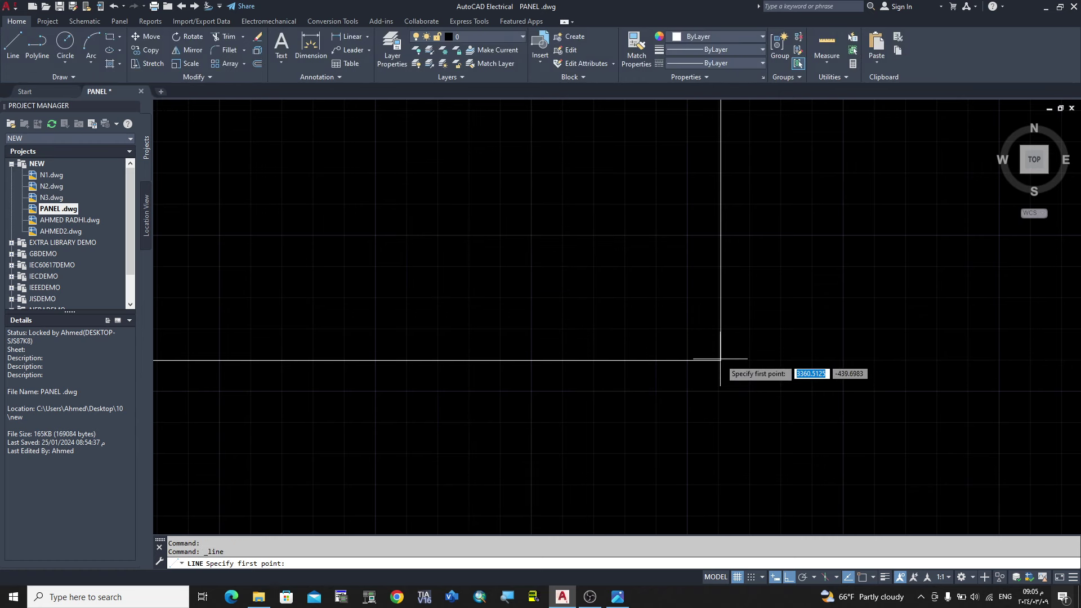
{"action": "left_click", "coordinate": [862, 580]}
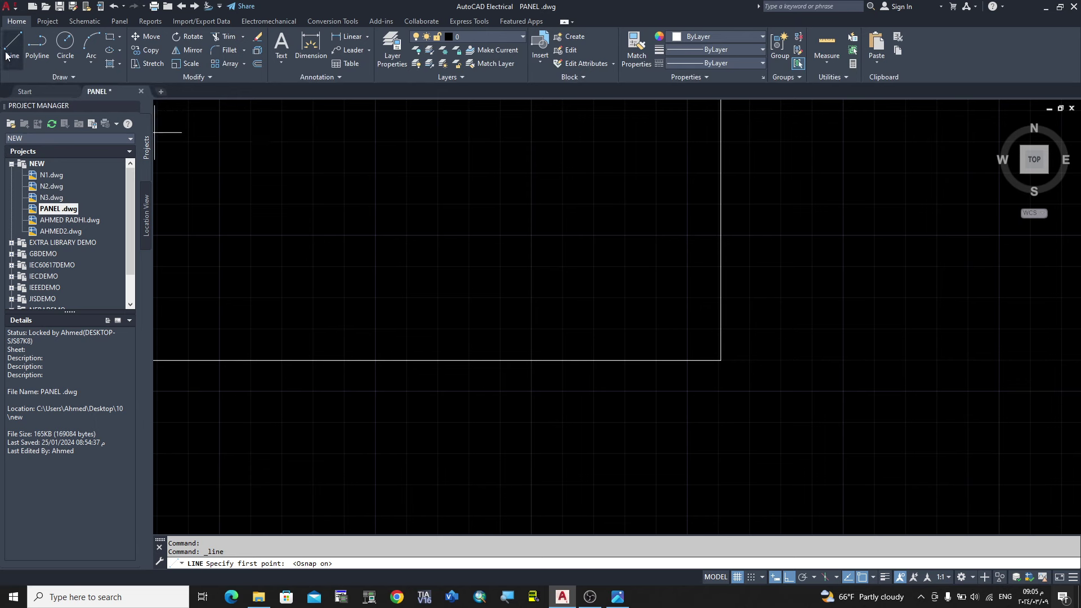
{"action": "left_click", "coordinate": [721, 361]}
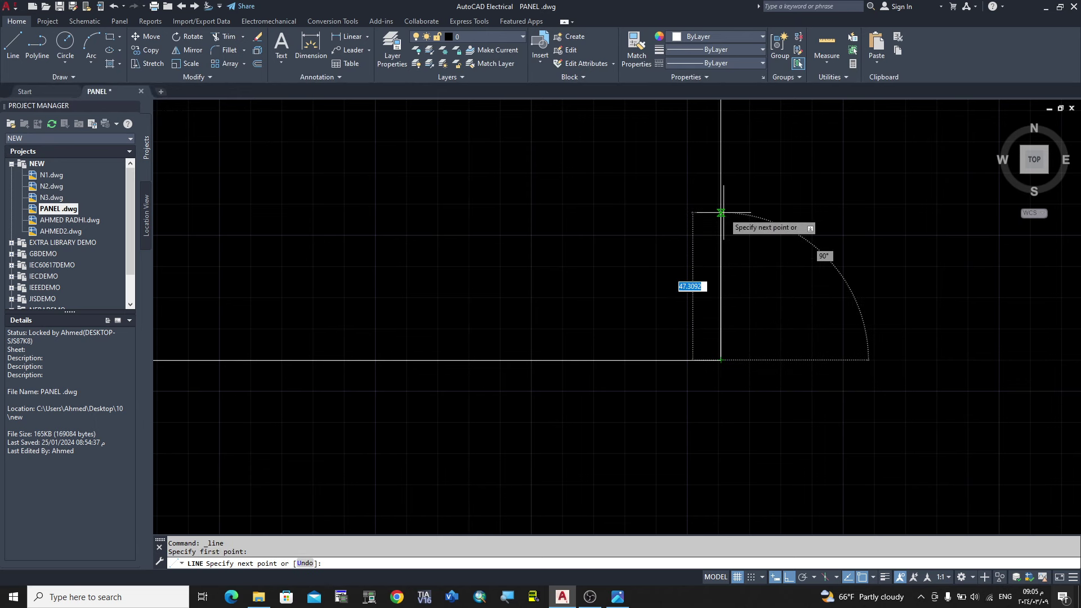
{"action": "scroll", "coordinate": [723, 208], "scroll_direction": "down", "scroll_amount": 3}
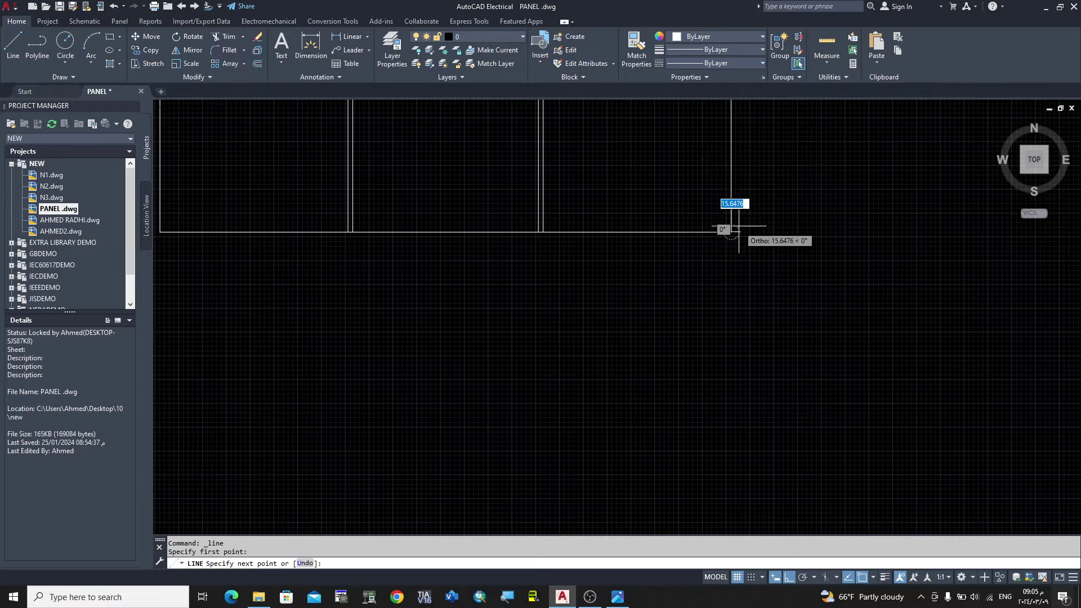
{"action": "scroll", "coordinate": [754, 163], "scroll_direction": "down", "scroll_amount": 2}
{"action": "scroll", "coordinate": [738, 180], "scroll_direction": "down", "scroll_amount": 2}
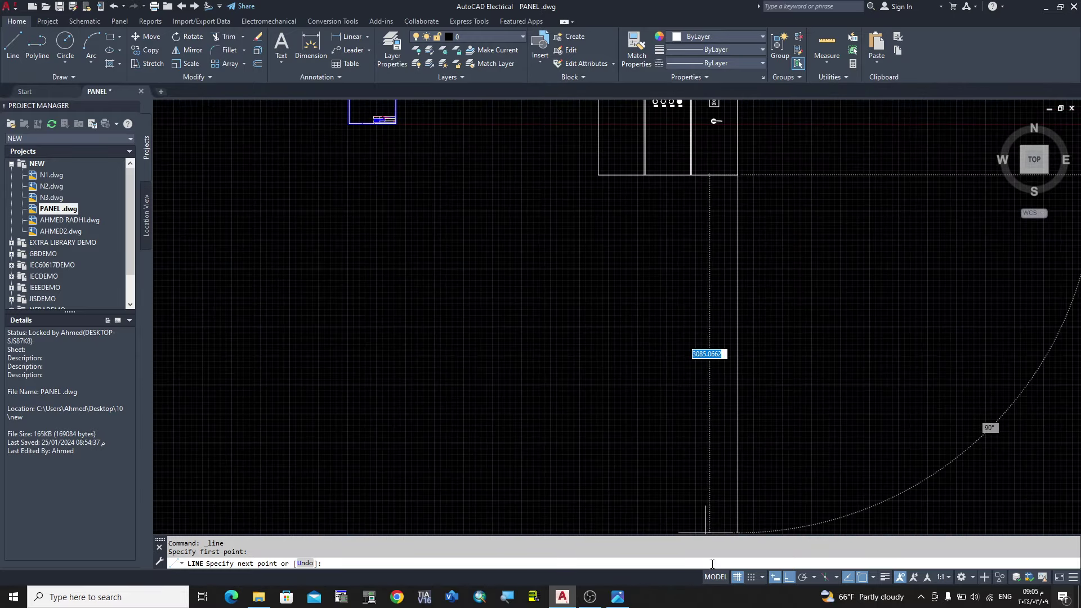
Step: After checking the reference image, extend the line up the panel's right edge
{"action": "left_click", "coordinate": [618, 597]}
{"action": "scroll", "coordinate": [791, 410], "scroll_direction": "down", "scroll_amount": 2}
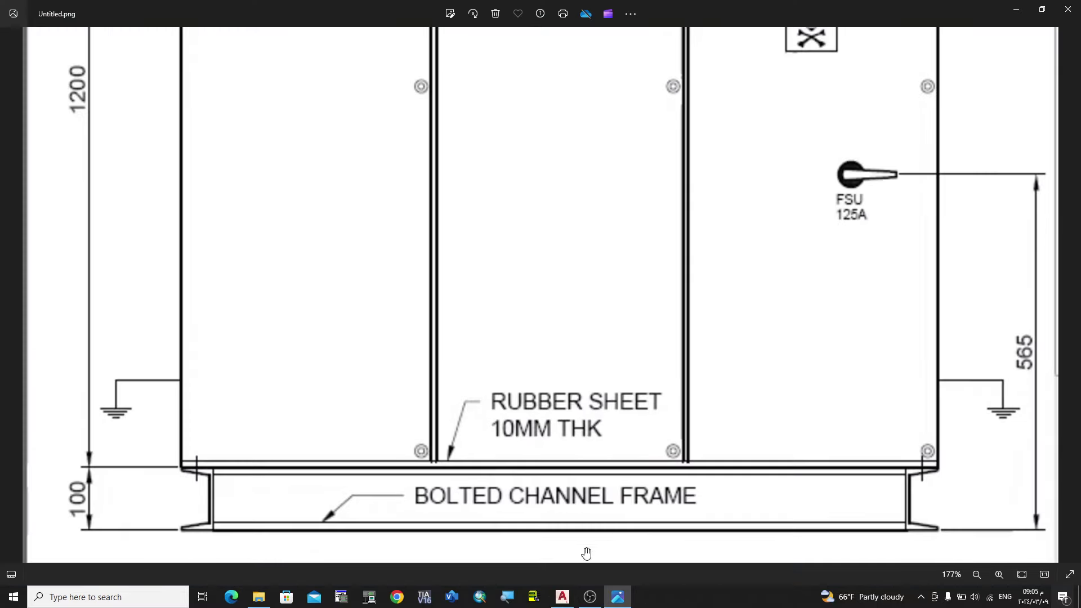
{"action": "left_click", "coordinate": [562, 597]}
{"action": "scroll", "coordinate": [487, 420], "scroll_direction": "down", "scroll_amount": 2}
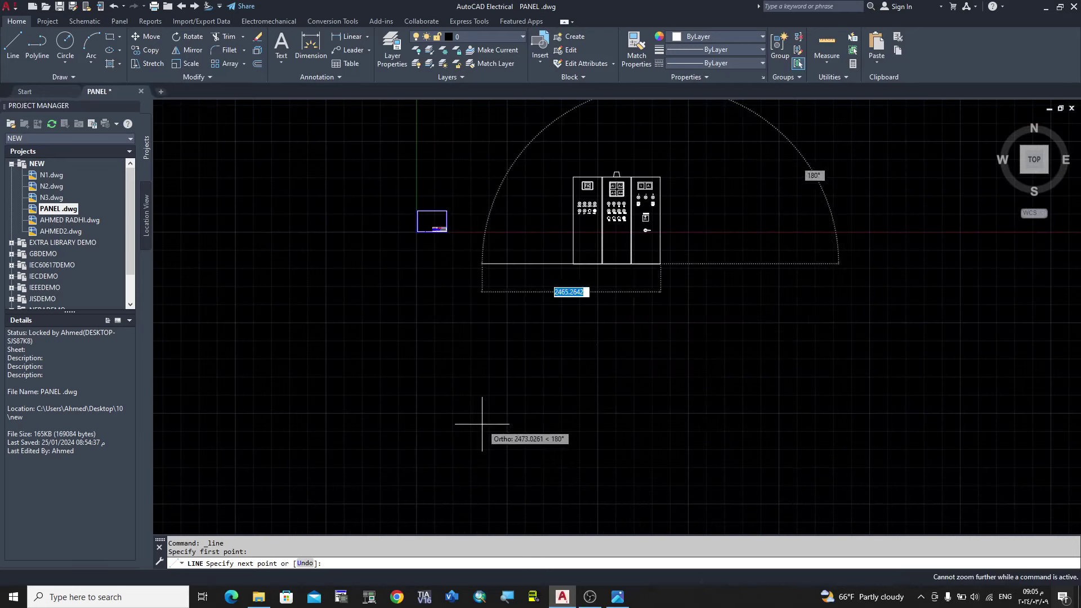
{"action": "scroll", "coordinate": [640, 197], "scroll_direction": "up", "scroll_amount": 7}
{"action": "scroll", "coordinate": [629, 291], "scroll_direction": "up", "scroll_amount": 2}
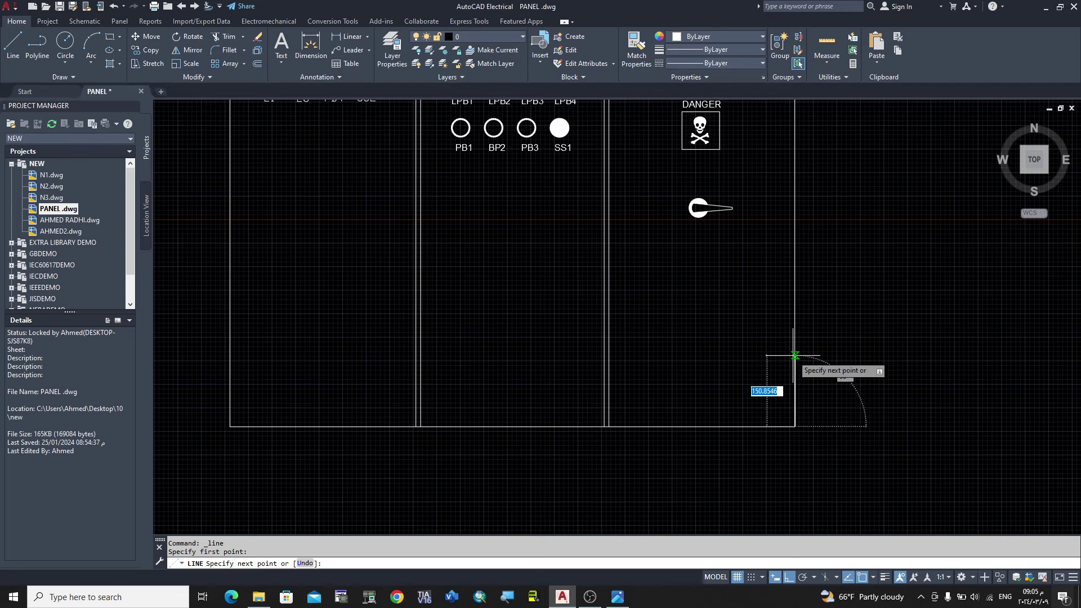
{"action": "left_click", "coordinate": [795, 355]}
Step: Continue the line right about 105, down about 47, left about 52, and finish
{"action": "scroll", "coordinate": [848, 362], "scroll_direction": "up", "scroll_amount": 4}
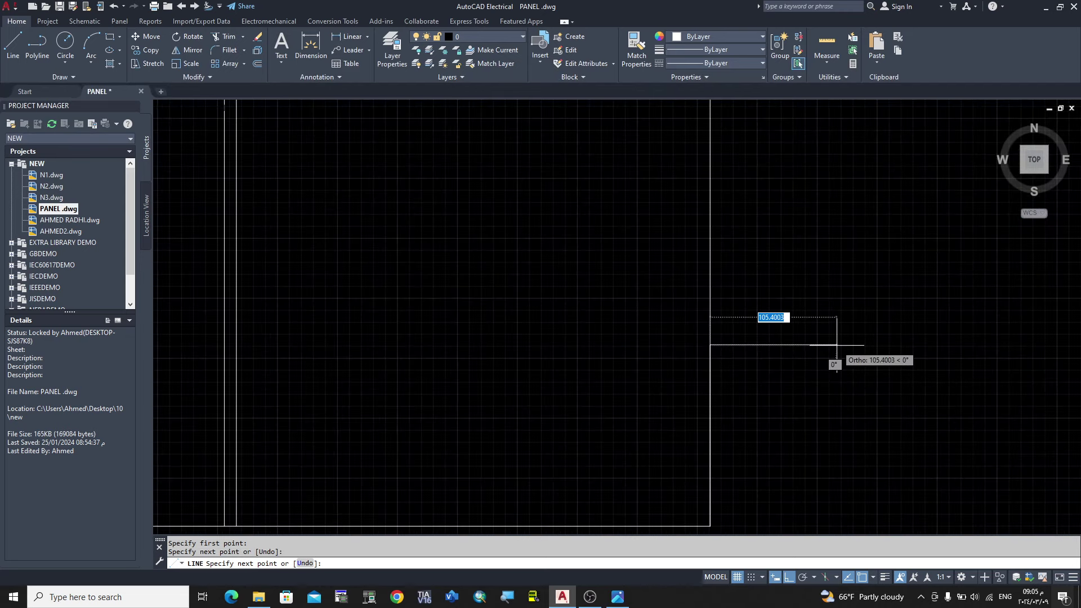
{"action": "left_click", "coordinate": [831, 345]}
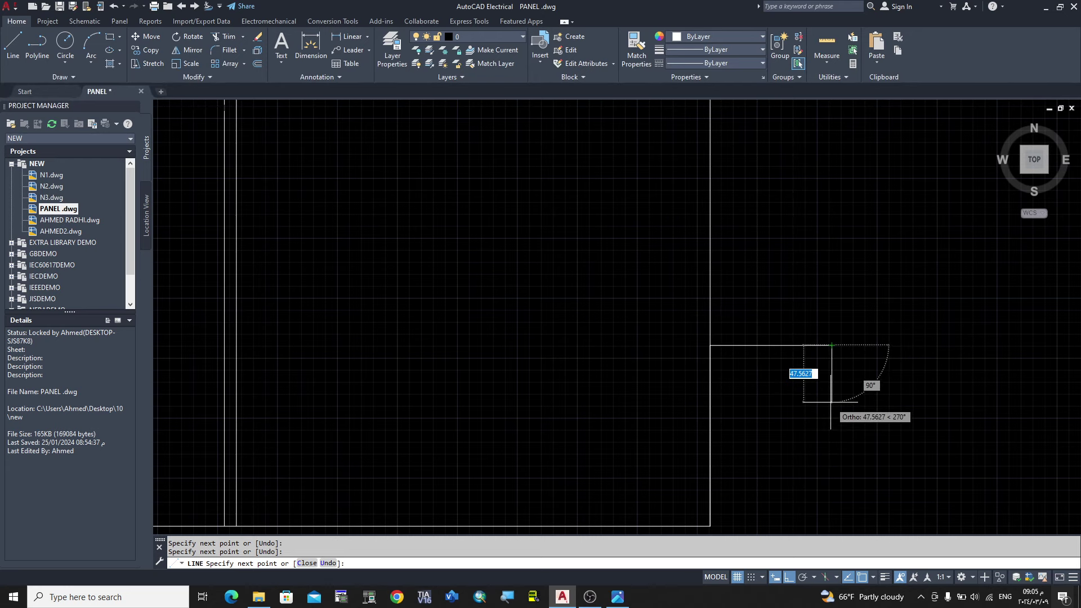
{"action": "left_click", "coordinate": [832, 402]}
{"action": "scroll", "coordinate": [812, 403], "scroll_direction": "up", "scroll_amount": 2}
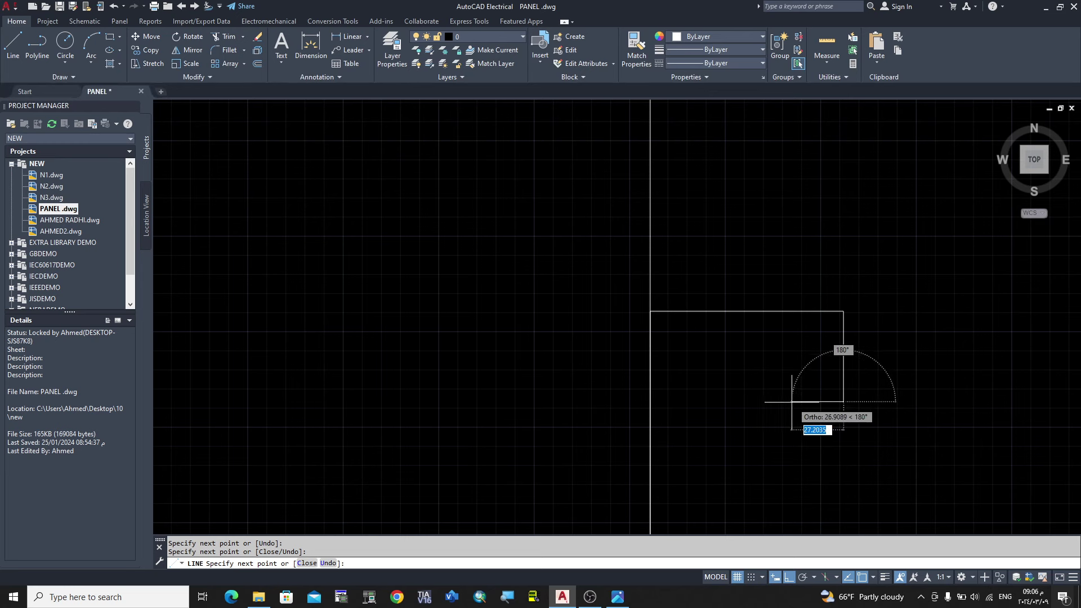
{"action": "left_click", "coordinate": [763, 402]}
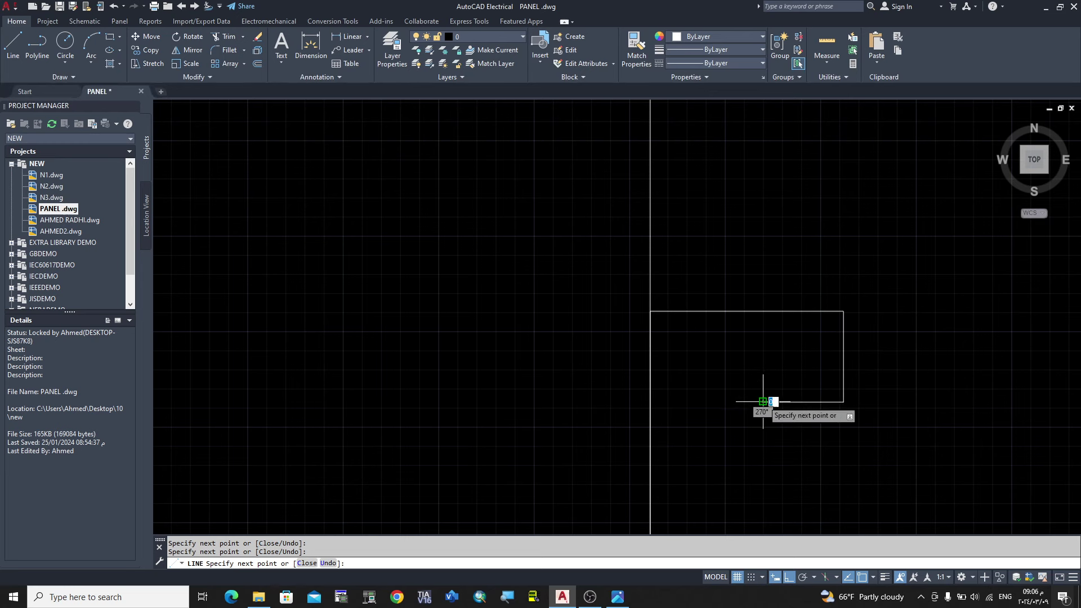
{"action": "right_click", "coordinate": [860, 374]}
{"action": "left_click", "coordinate": [889, 395]}
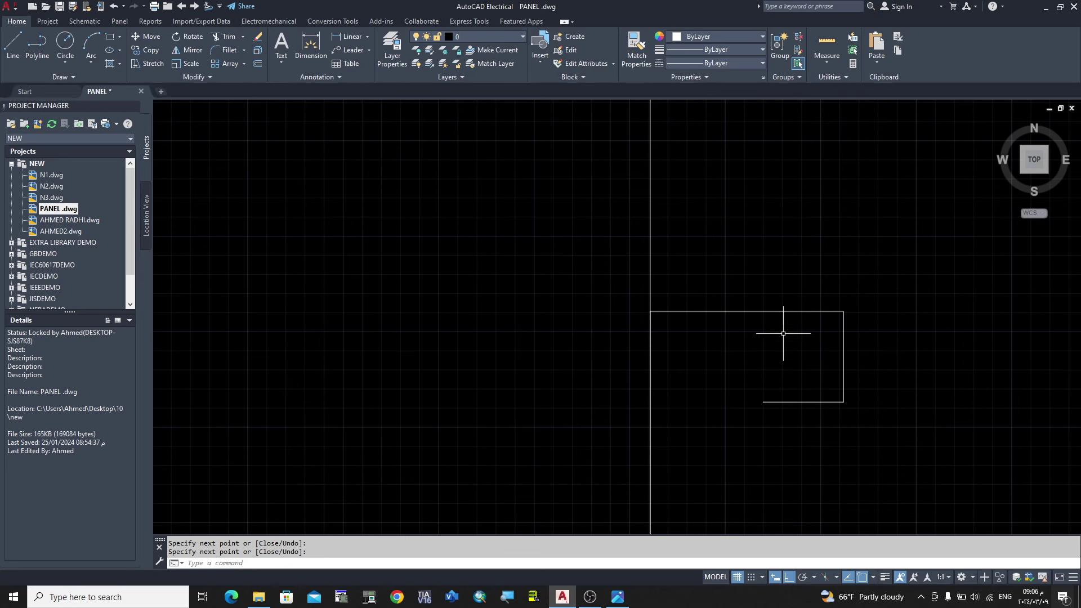
Step: Offset the bottom line downward using the Through option
{"action": "left_click", "coordinate": [258, 64]}
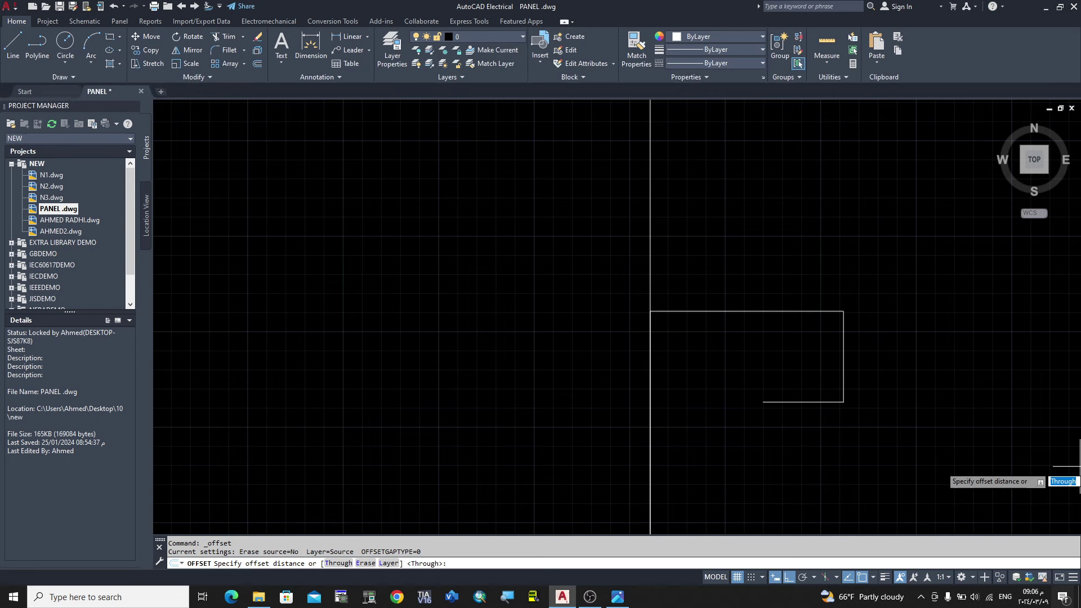
{"action": "left_click", "coordinate": [804, 402]}
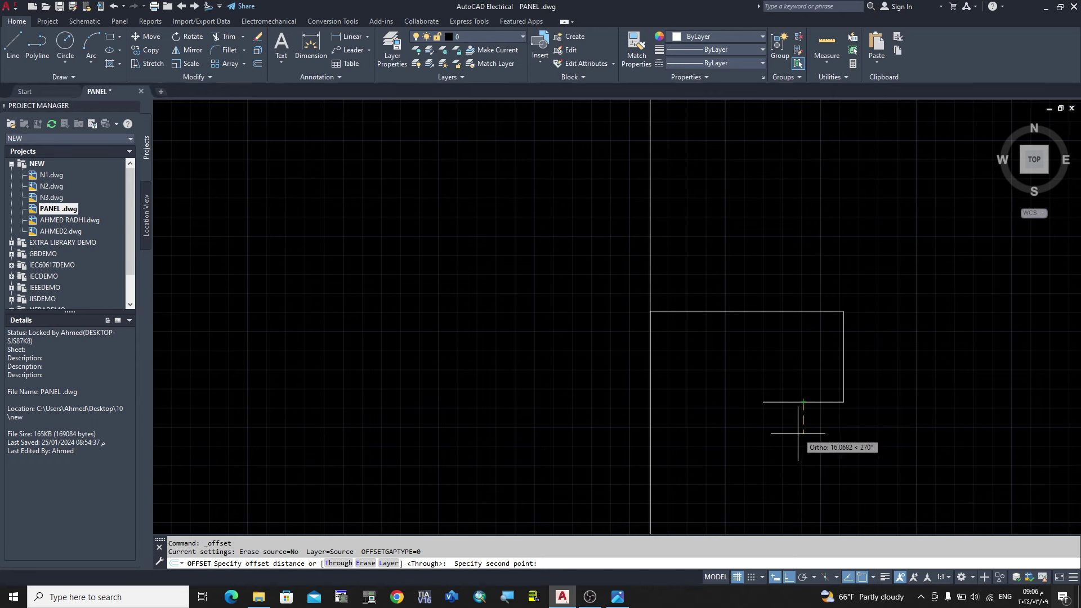
{"action": "left_click", "coordinate": [618, 597]}
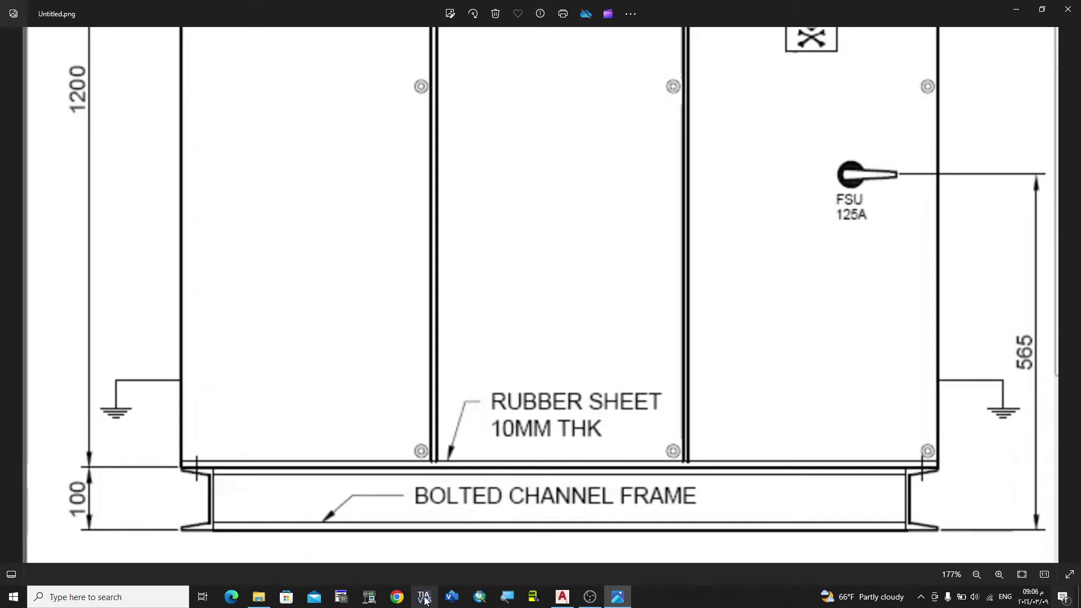
{"action": "left_click", "coordinate": [562, 597]}
{"action": "scroll", "coordinate": [809, 420], "scroll_direction": "up", "scroll_amount": 5}
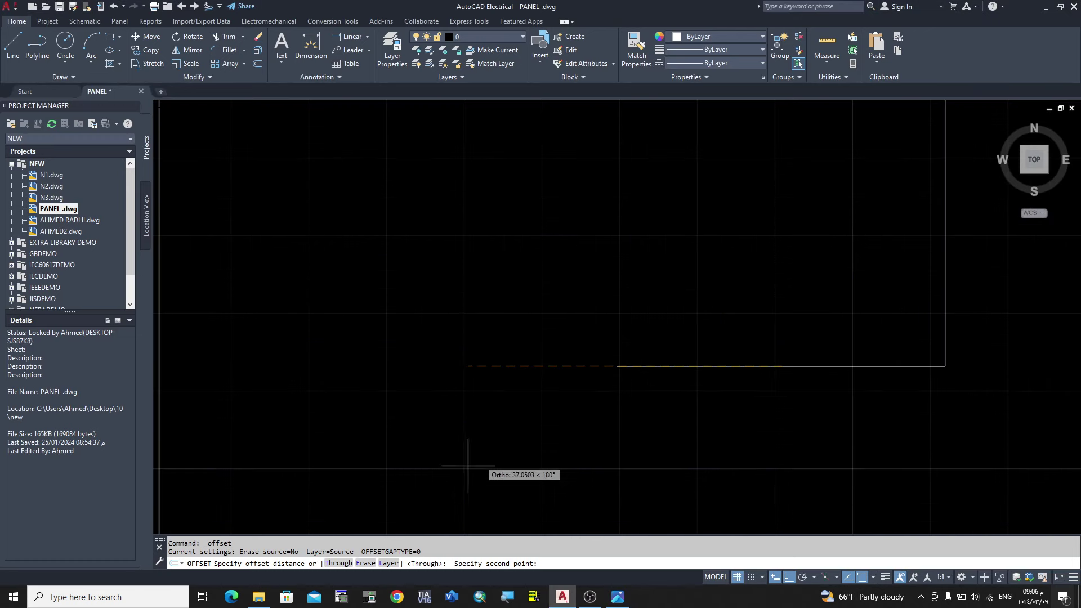
{"action": "left_click", "coordinate": [352, 563]}
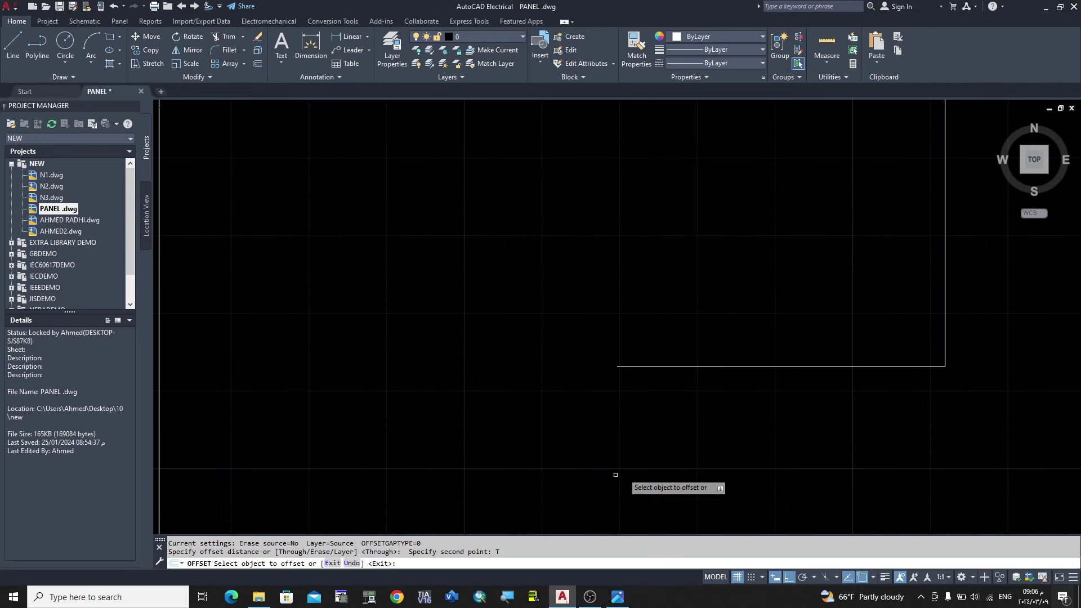
{"action": "left_click", "coordinate": [812, 366]}
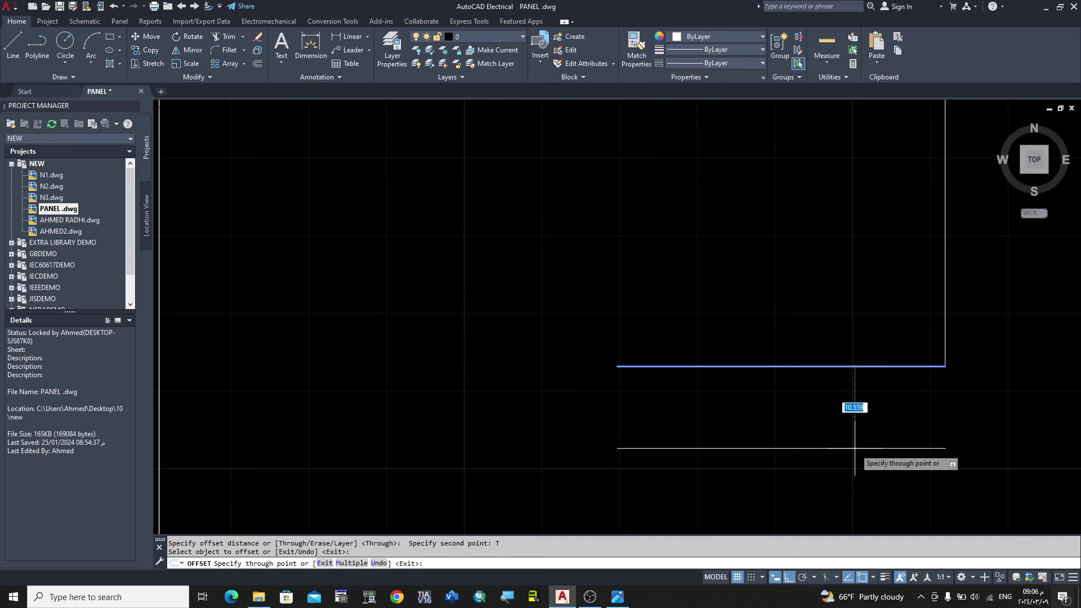
{"action": "type", "text": "5"}
{"action": "key", "text": "Return"}
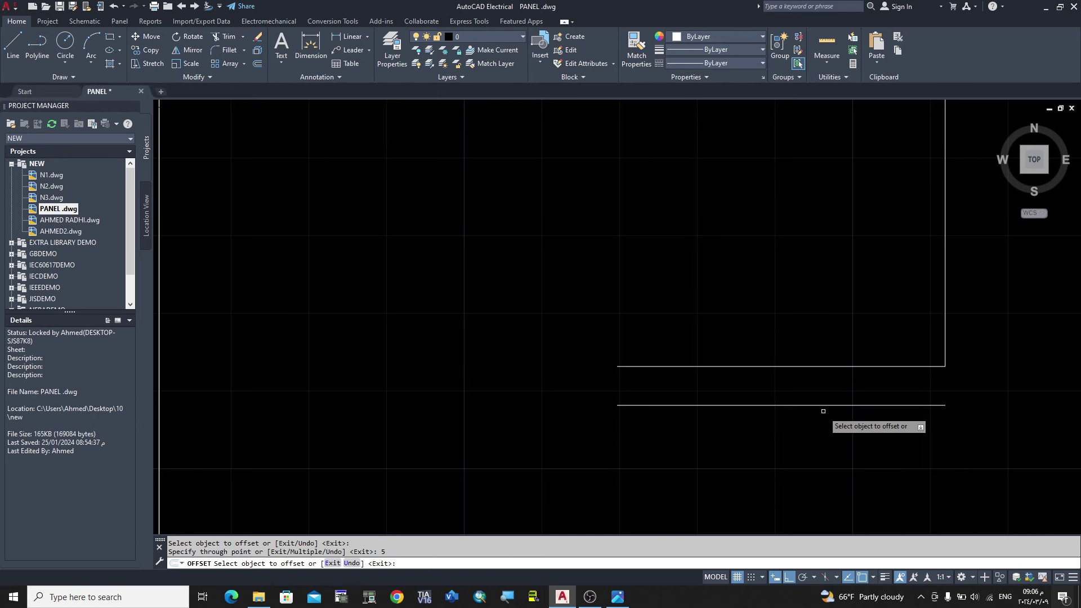
Step: Add further parallel lines below, the last one offset by 5 units
{"action": "left_click", "coordinate": [821, 405]}
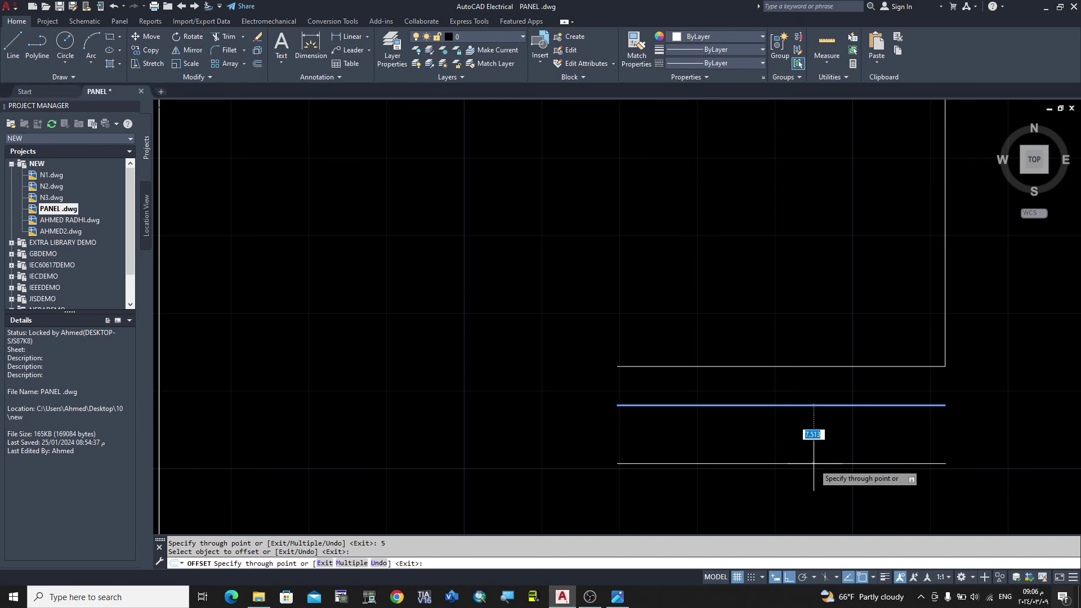
{"action": "type", "text": "5"}
{"action": "key", "text": "Return"}
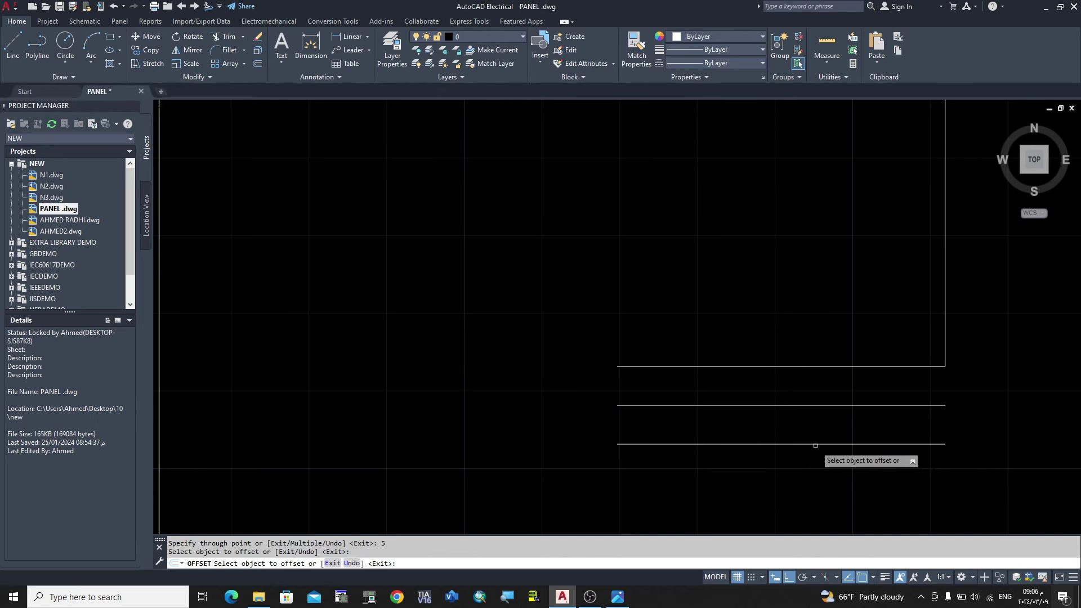
{"action": "left_click", "coordinate": [816, 444]}
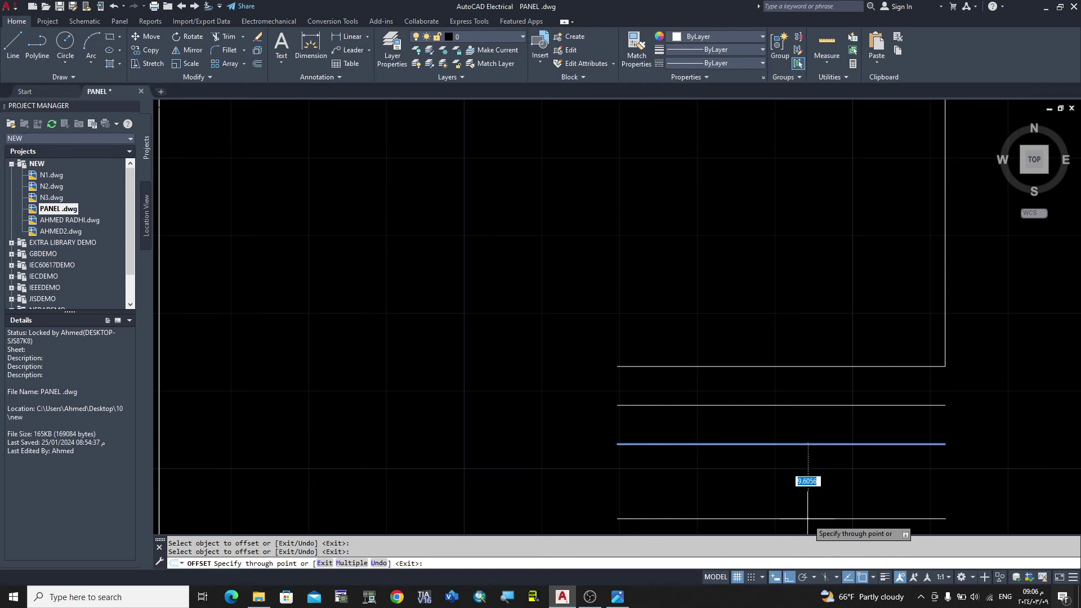
{"action": "type", "text": "5"}
{"action": "key", "text": "Return"}
{"action": "scroll", "coordinate": [786, 442], "scroll_direction": "down", "scroll_amount": 3}
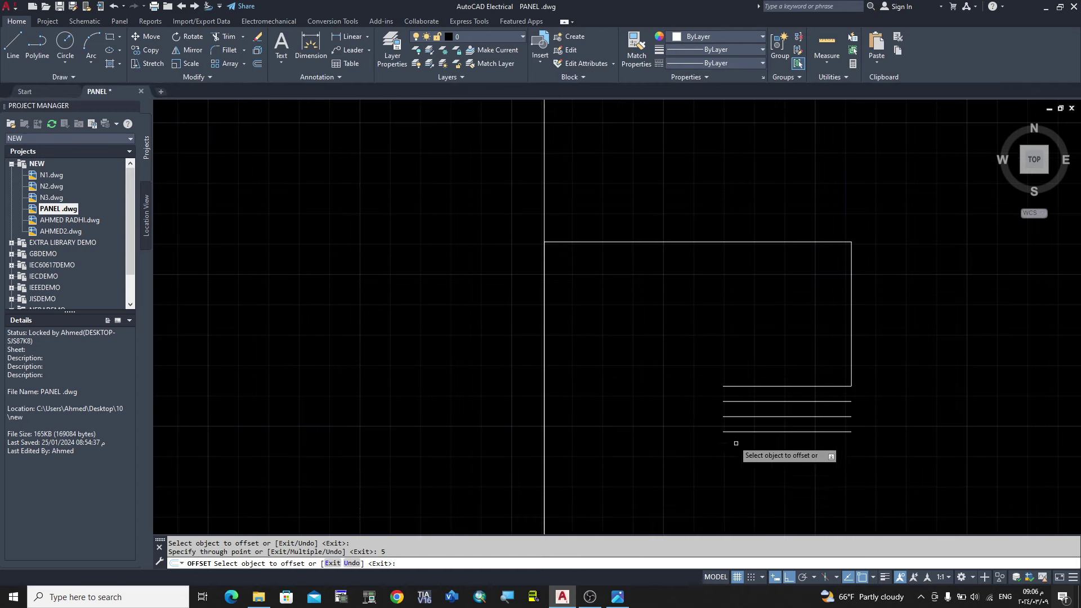
Step: Draw a diagonal guide line across the three stacked lines
{"action": "left_click", "coordinate": [12, 45]}
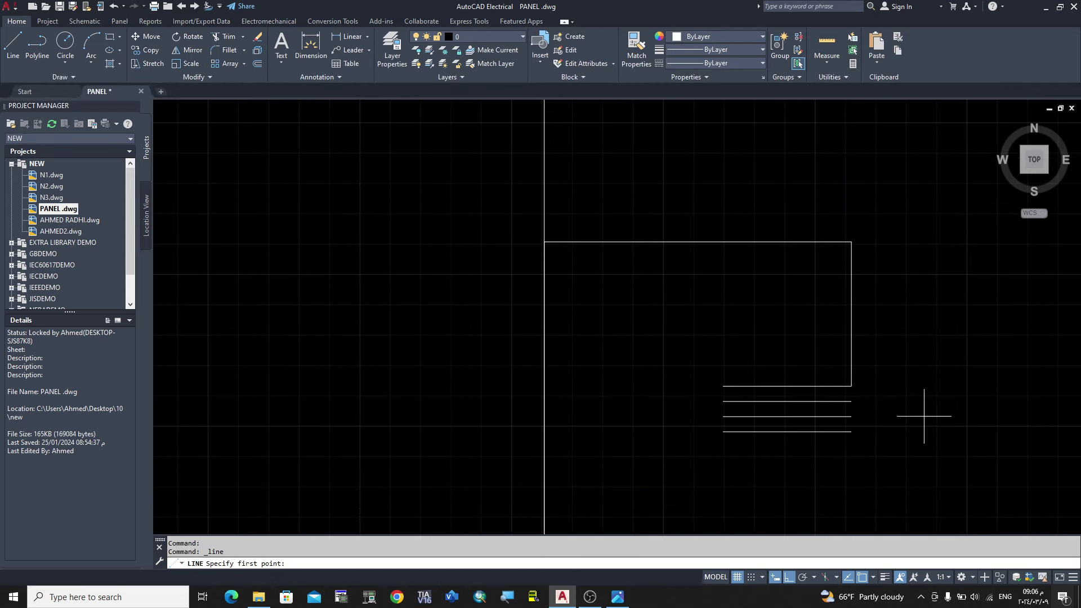
{"action": "left_click", "coordinate": [723, 386]}
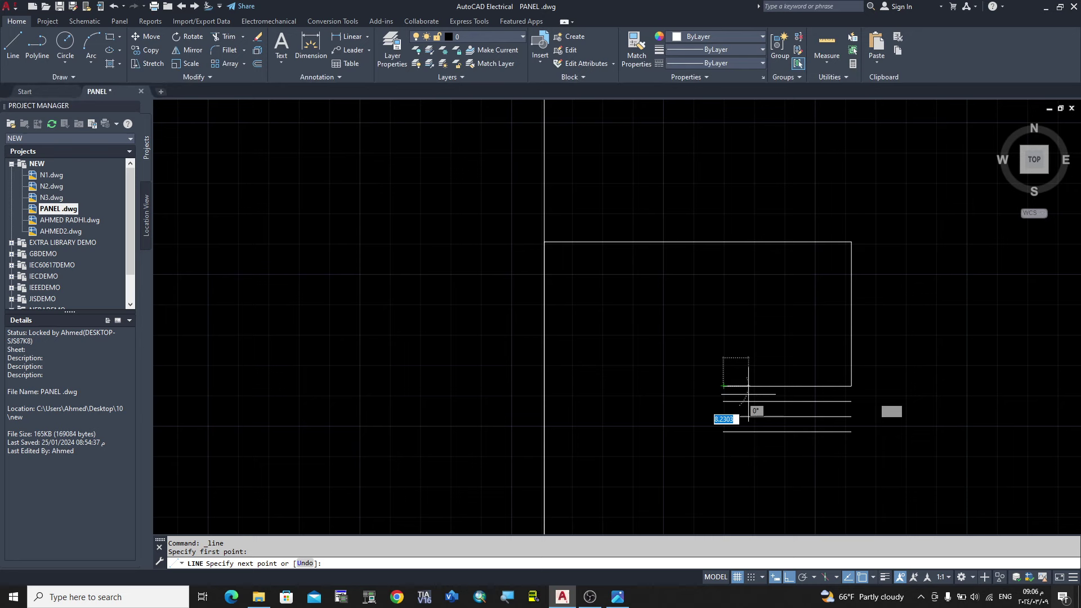
{"action": "left_click", "coordinate": [796, 432]}
{"action": "right_click", "coordinate": [888, 437]}
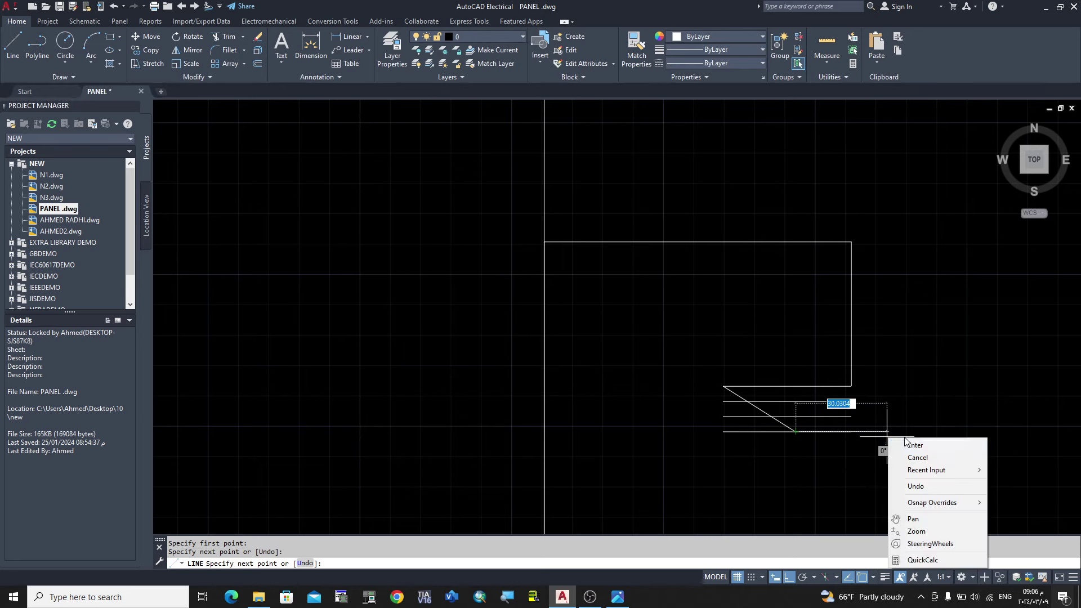
{"action": "left_click", "coordinate": [912, 445]}
{"action": "scroll", "coordinate": [727, 447], "scroll_direction": "up", "scroll_amount": 2}
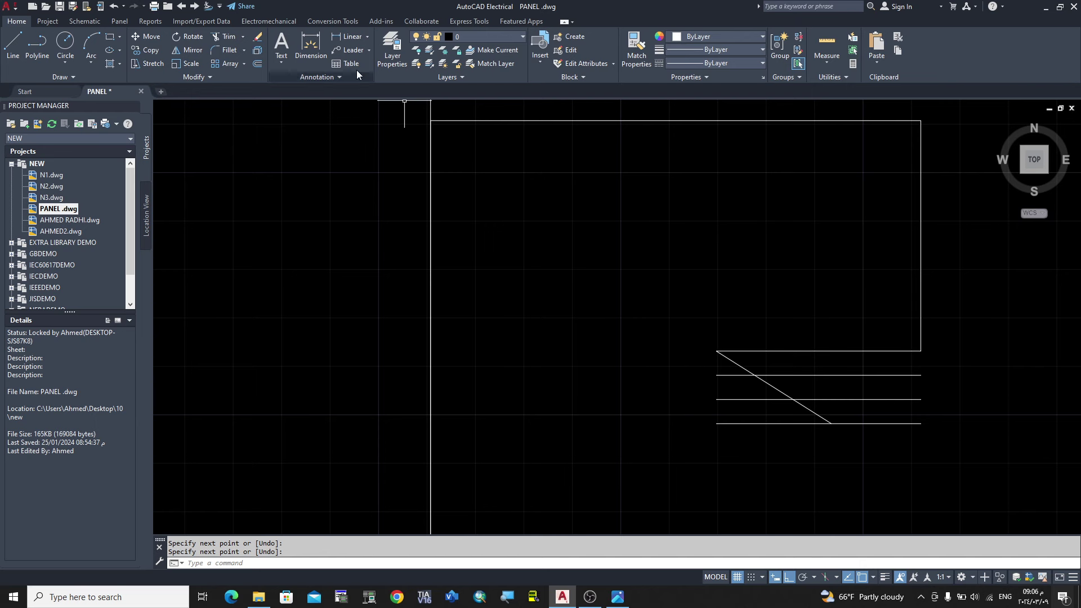
Step: Trim the stacked lines left of the diagonal, then erase the diagonal
{"action": "left_click", "coordinate": [223, 36]}
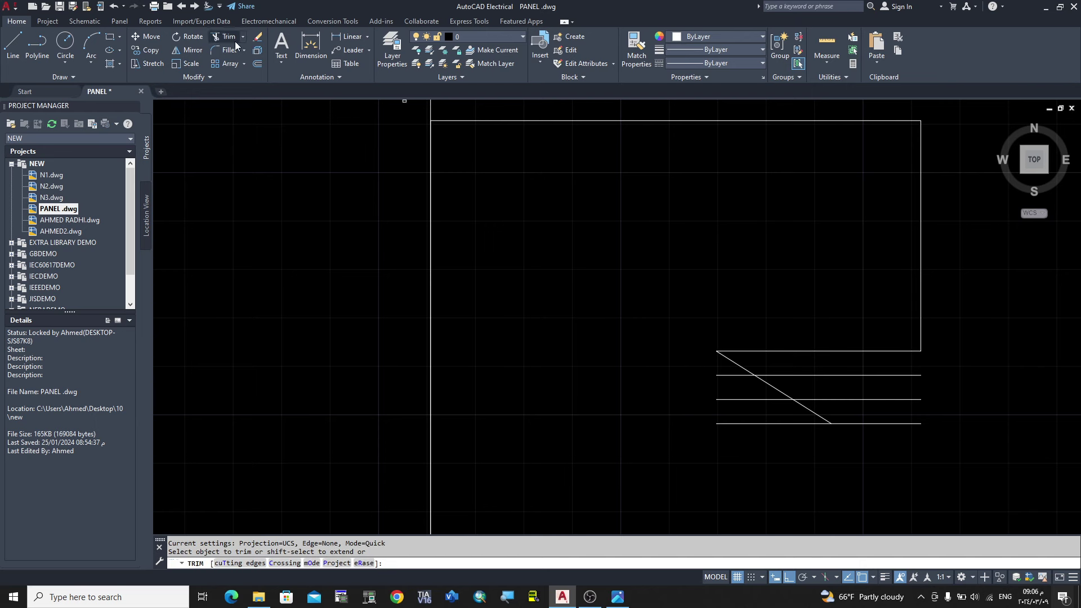
{"action": "left_click", "coordinate": [787, 422]}
{"action": "left_click", "coordinate": [760, 399]}
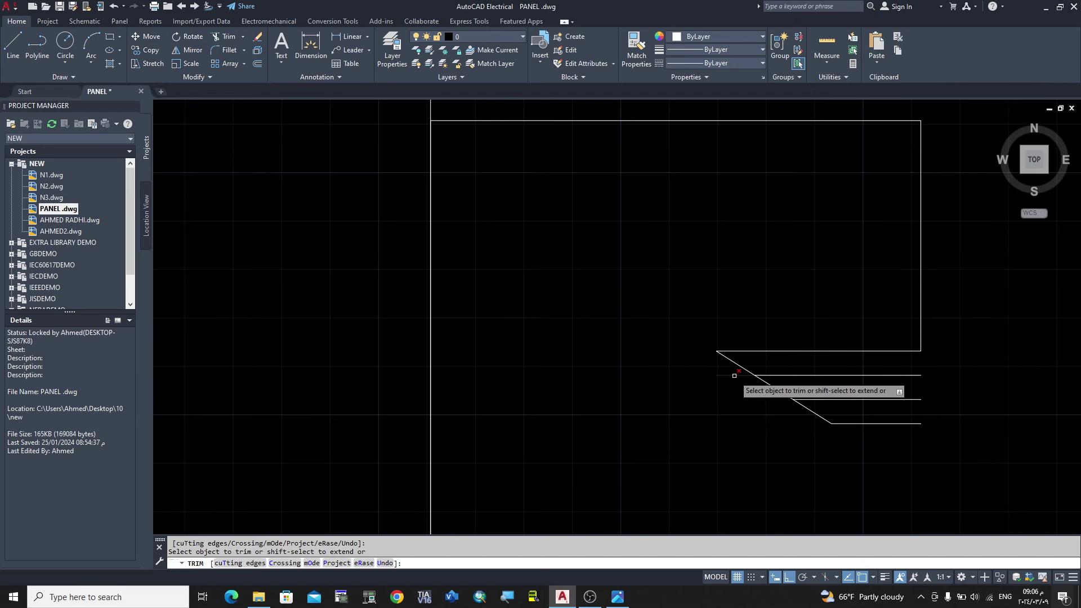
{"action": "left_click", "coordinate": [747, 375]}
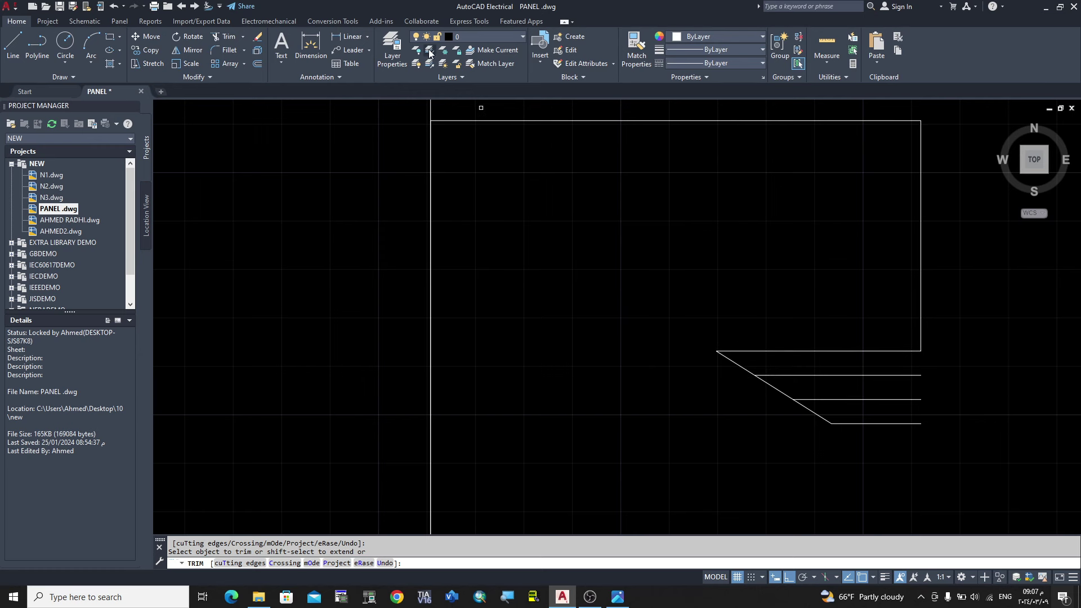
{"action": "left_click", "coordinate": [259, 43]}
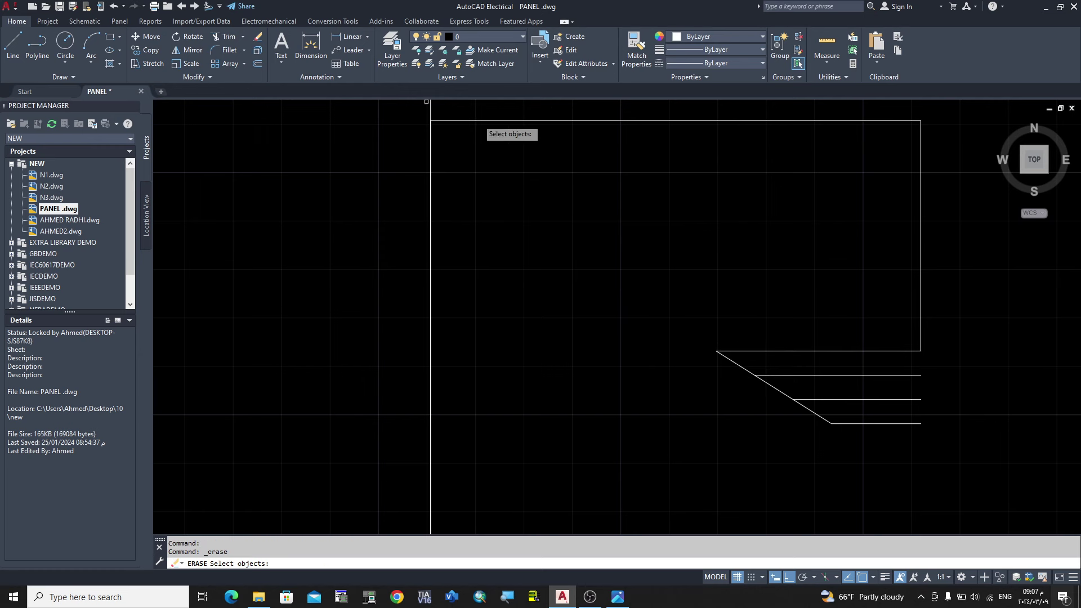
{"action": "left_click", "coordinate": [735, 361]}
{"action": "key", "text": "Return"}
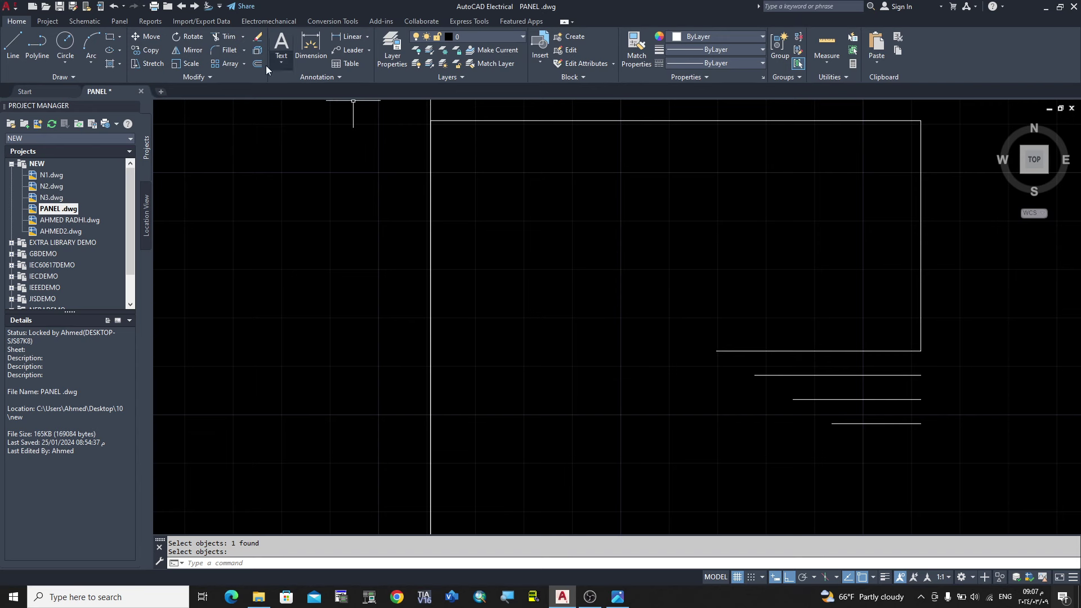
Step: Mirror the four stepped lines about a vertical axis through the corner, keeping the originals
{"action": "left_click", "coordinate": [181, 51]}
{"action": "left_click", "coordinate": [696, 319]}
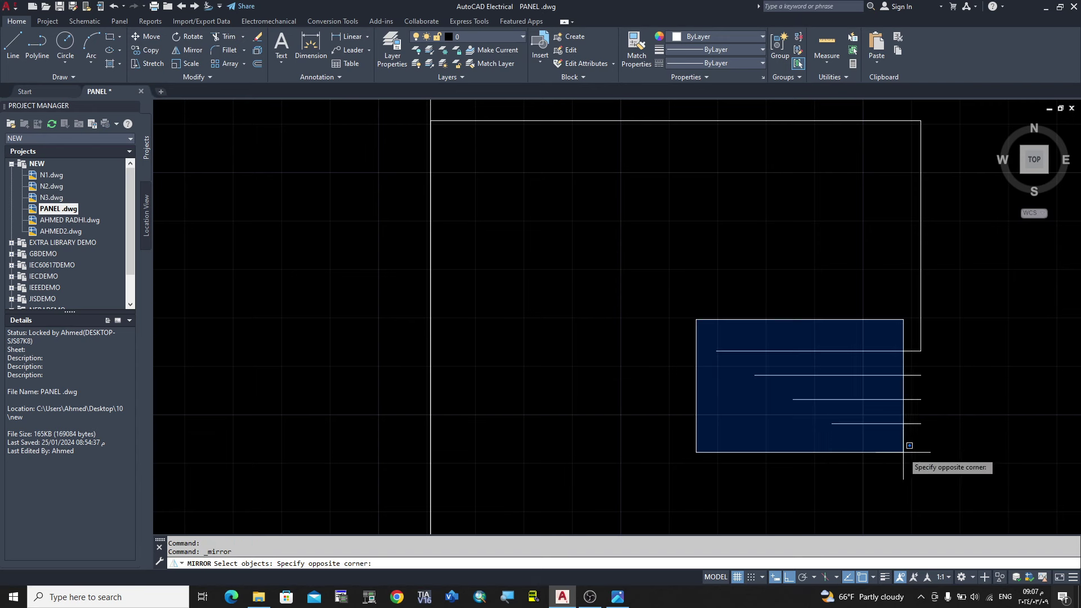
{"action": "left_click", "coordinate": [932, 457]}
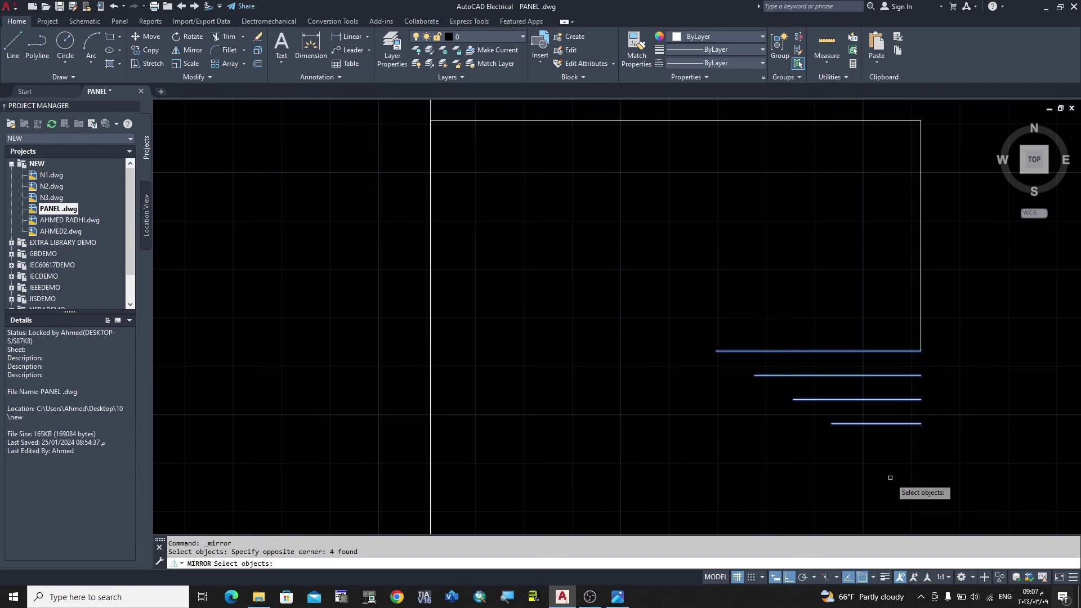
{"action": "key", "text": "Return"}
{"action": "left_click", "coordinate": [921, 350]}
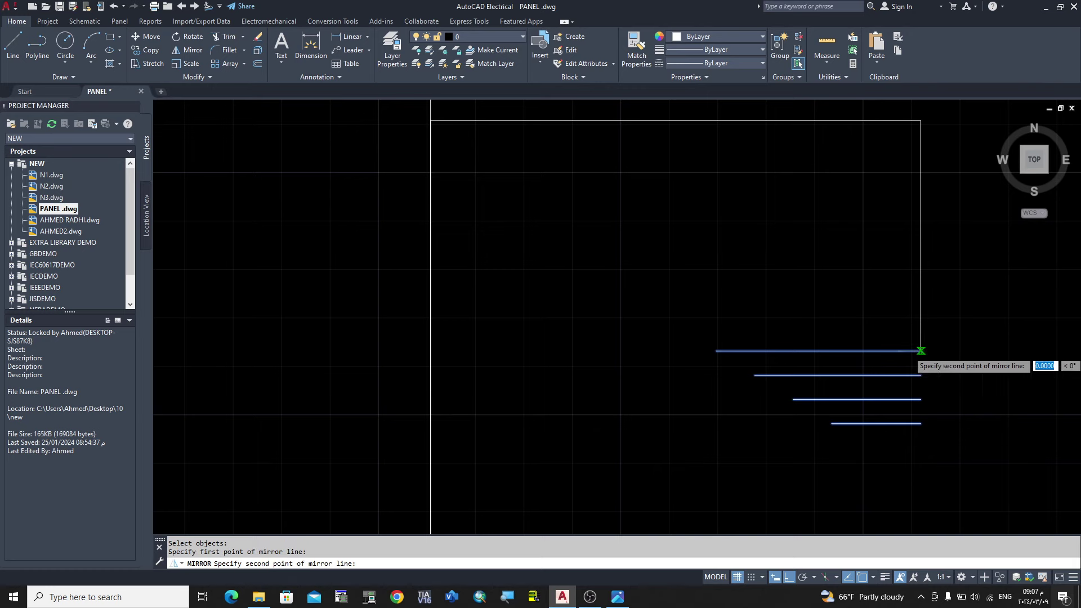
{"action": "left_click", "coordinate": [918, 494]}
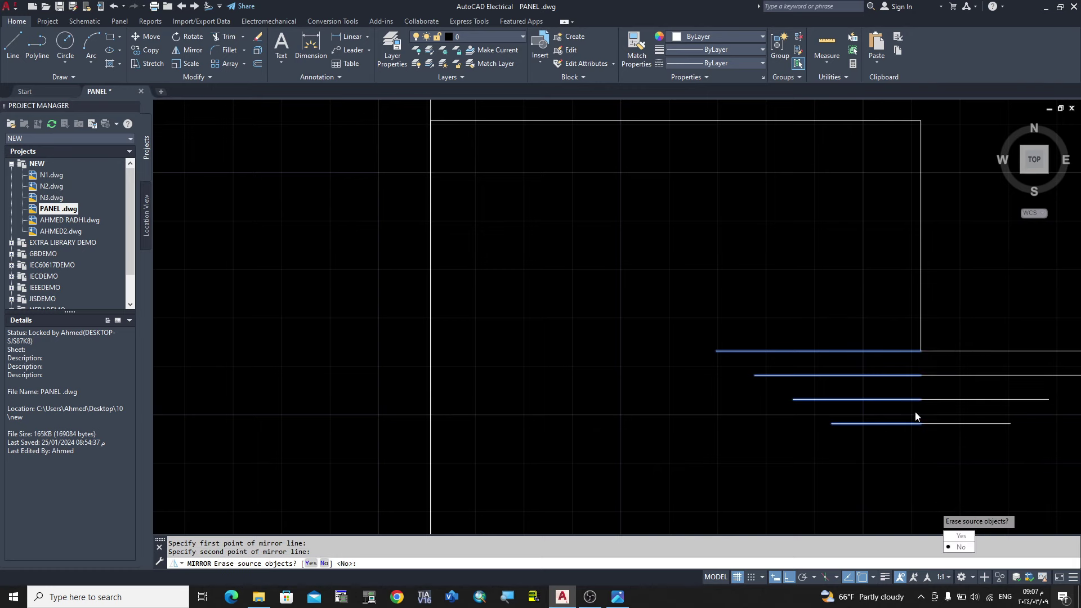
{"action": "scroll", "coordinate": [916, 415], "scroll_direction": "down", "scroll_amount": 3}
{"action": "left_click", "coordinate": [866, 380]}
Step: Select the completed earth symbol together with its connecting wire
{"action": "scroll", "coordinate": [938, 408], "scroll_direction": "down", "scroll_amount": 2}
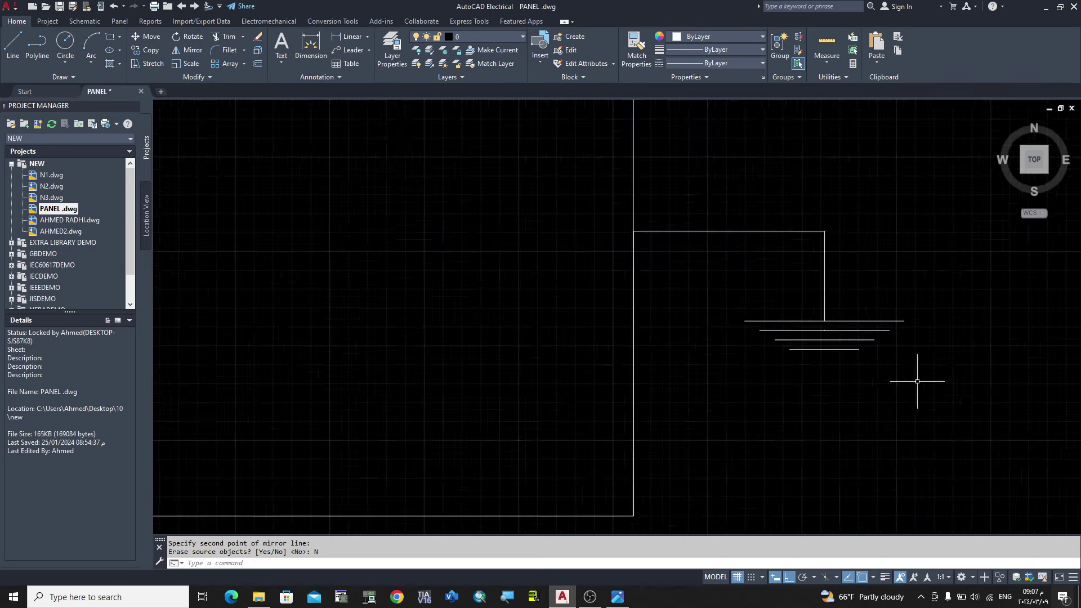
{"action": "scroll", "coordinate": [1020, 429], "scroll_direction": "down", "scroll_amount": 3}
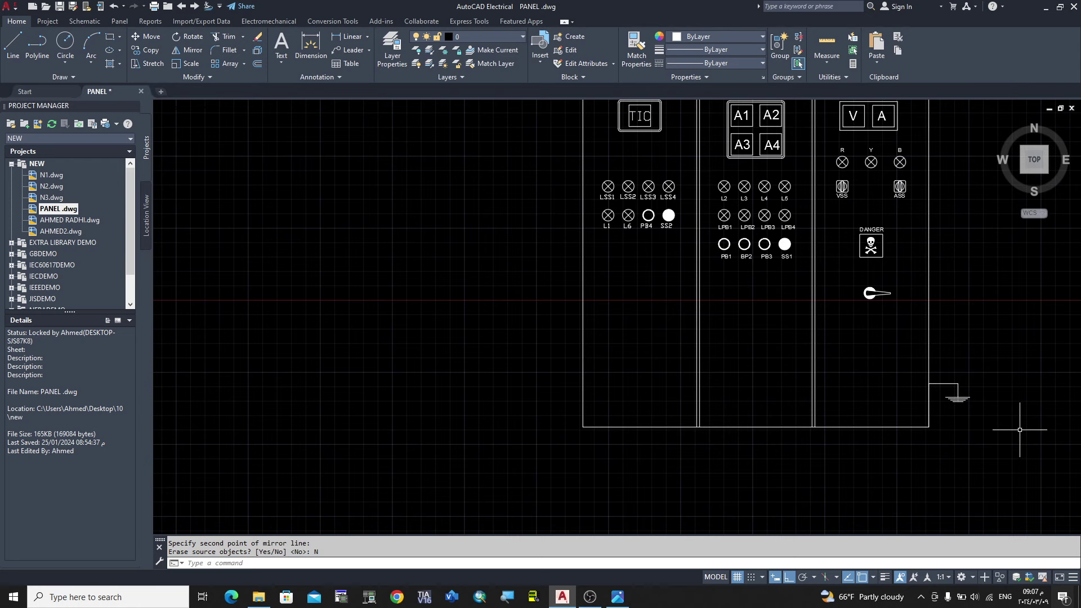
{"action": "left_click", "coordinate": [1013, 362]}
{"action": "left_click", "coordinate": [944, 432]}
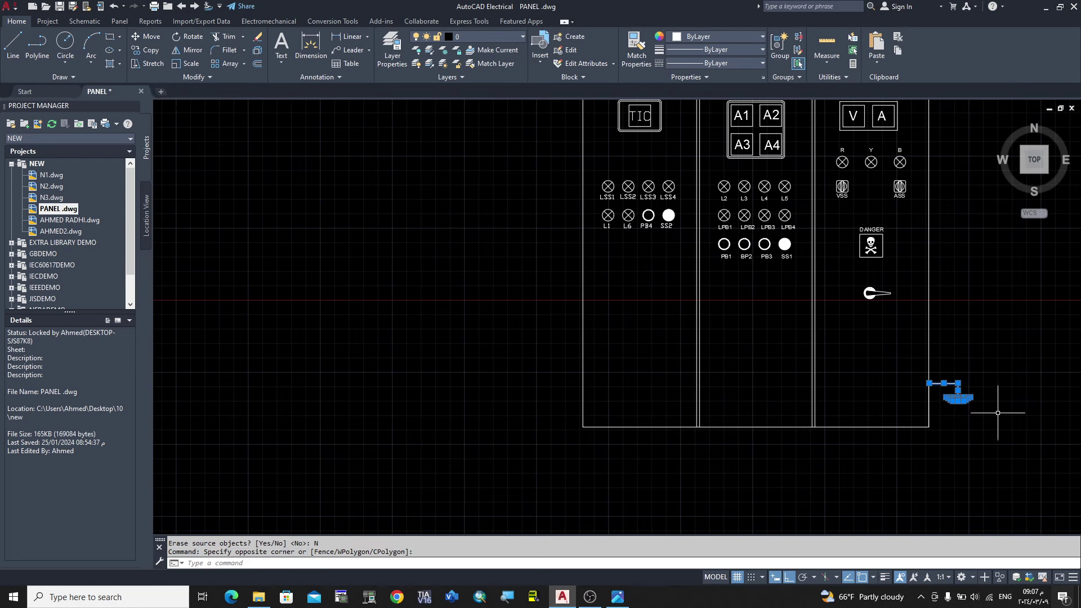
{"action": "scroll", "coordinate": [997, 411], "scroll_direction": "up", "scroll_amount": 4}
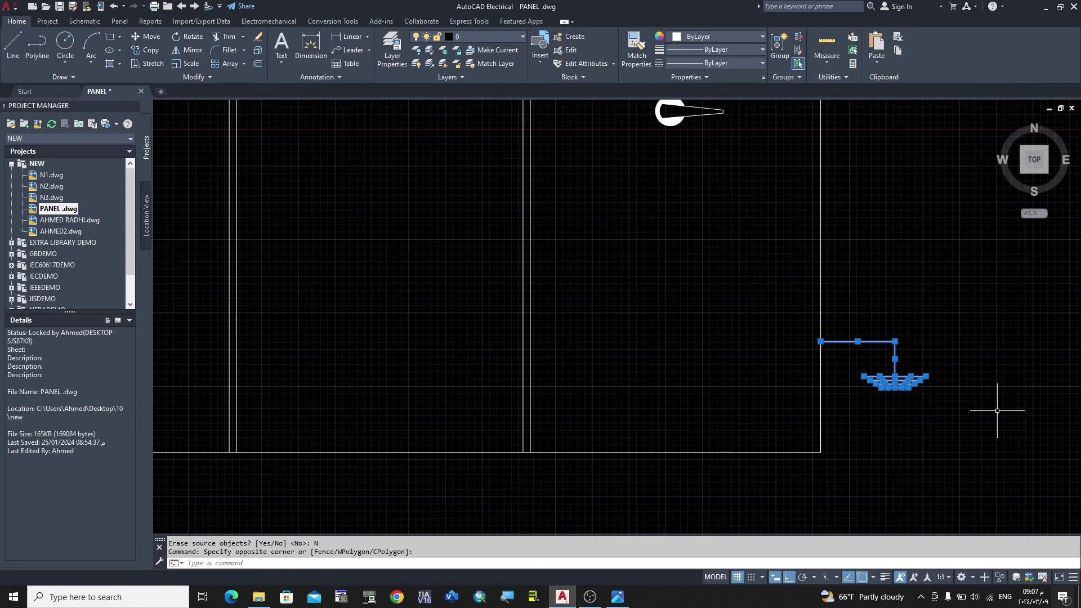
{"action": "key", "text": "Escape"}
{"action": "key", "text": "Escape"}
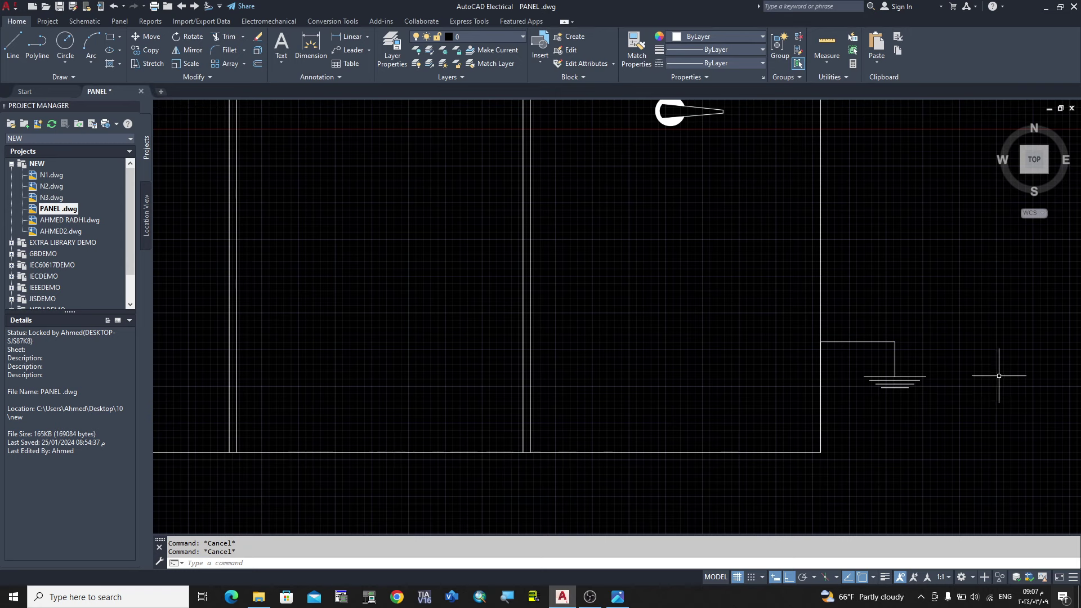
{"action": "left_click", "coordinate": [1004, 329]}
{"action": "key", "text": "Escape"}
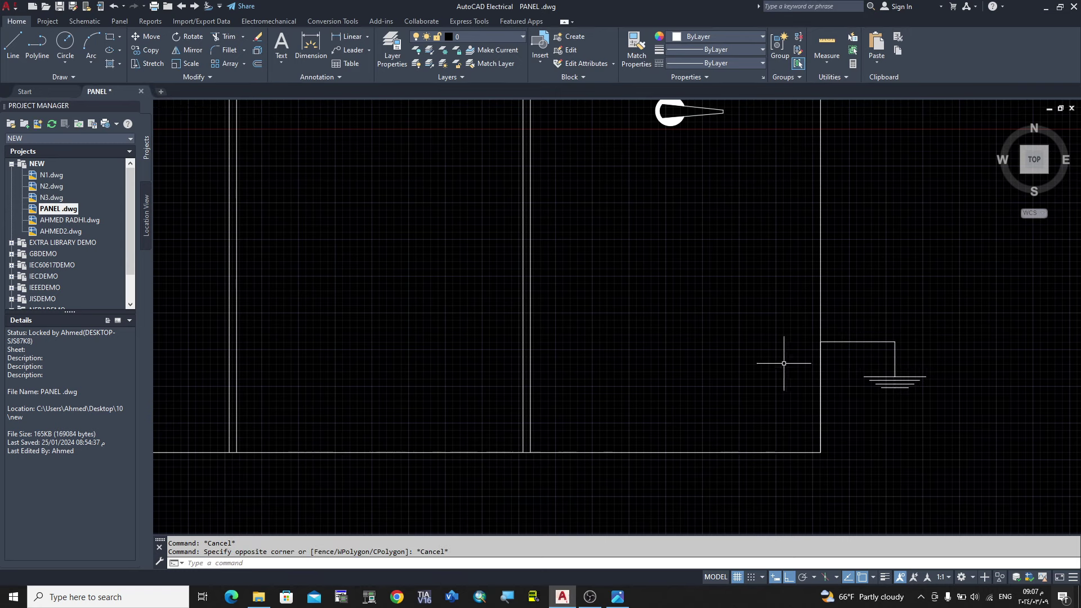
{"action": "left_click", "coordinate": [771, 316]}
{"action": "left_click", "coordinate": [984, 484]}
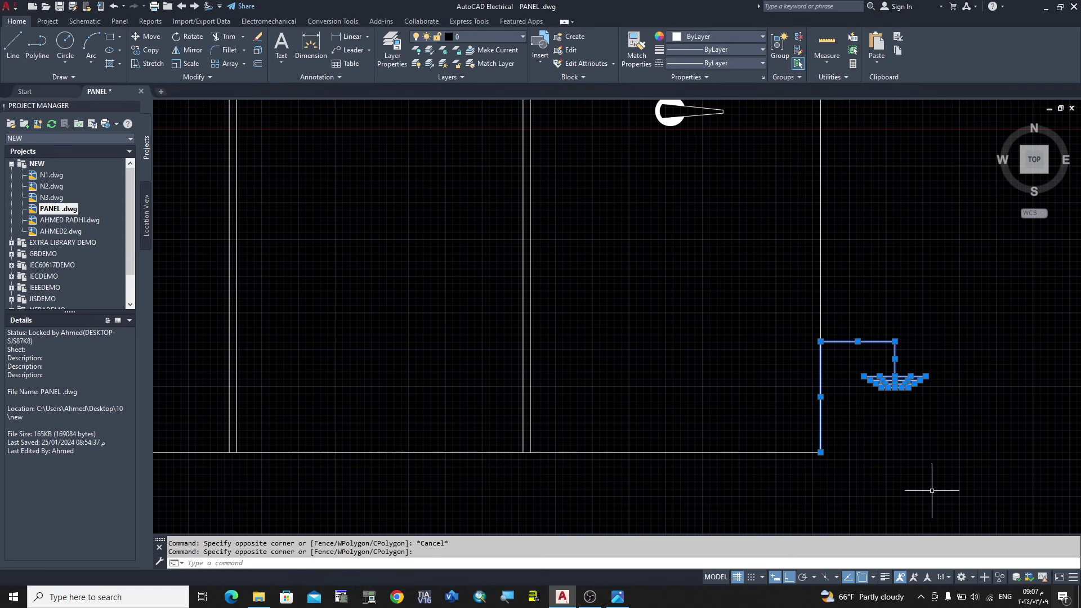
Step: Mirror the earth symbol and wire about the panel's vertical centreline, keeping the original
{"action": "left_click", "coordinate": [186, 52]}
{"action": "scroll", "coordinate": [906, 402], "scroll_direction": "down", "scroll_amount": 3}
{"action": "scroll", "coordinate": [906, 402], "scroll_direction": "down", "scroll_amount": 3}
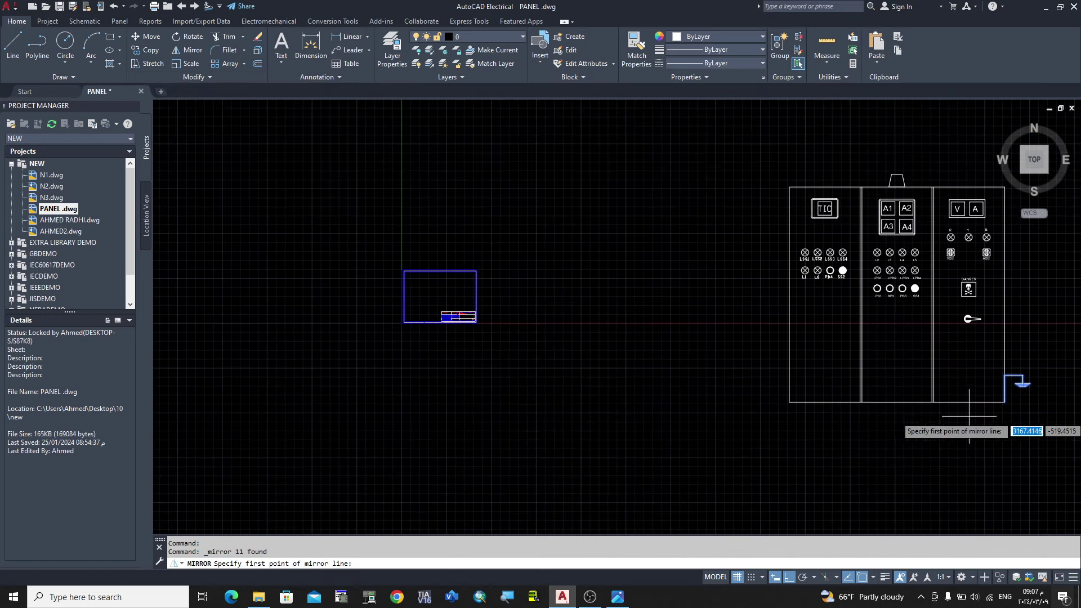
{"action": "left_click", "coordinate": [897, 402]}
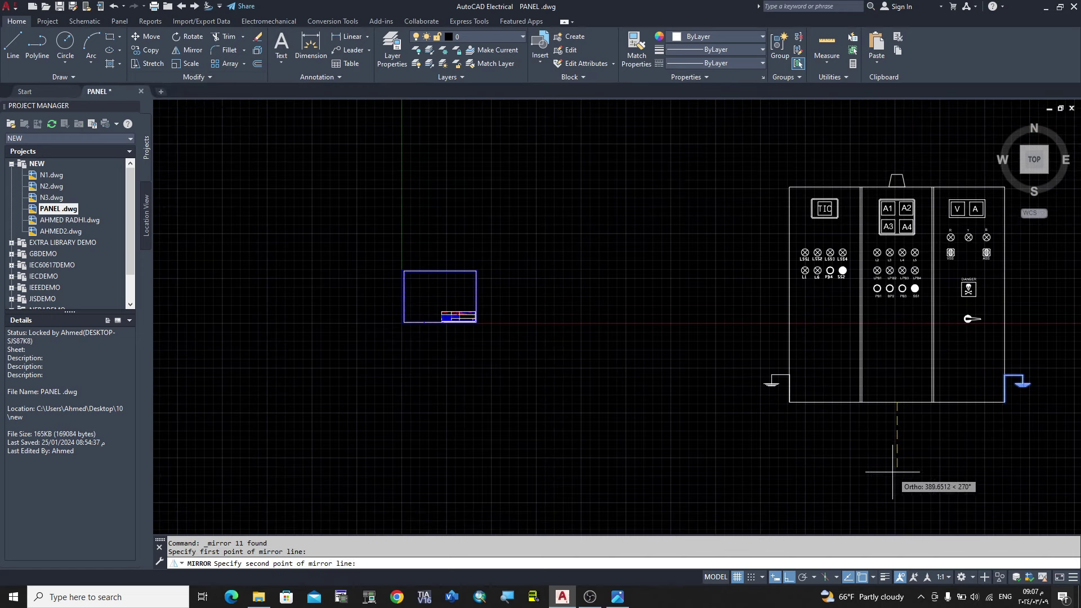
{"action": "left_click", "coordinate": [898, 448]}
{"action": "left_click", "coordinate": [918, 513]}
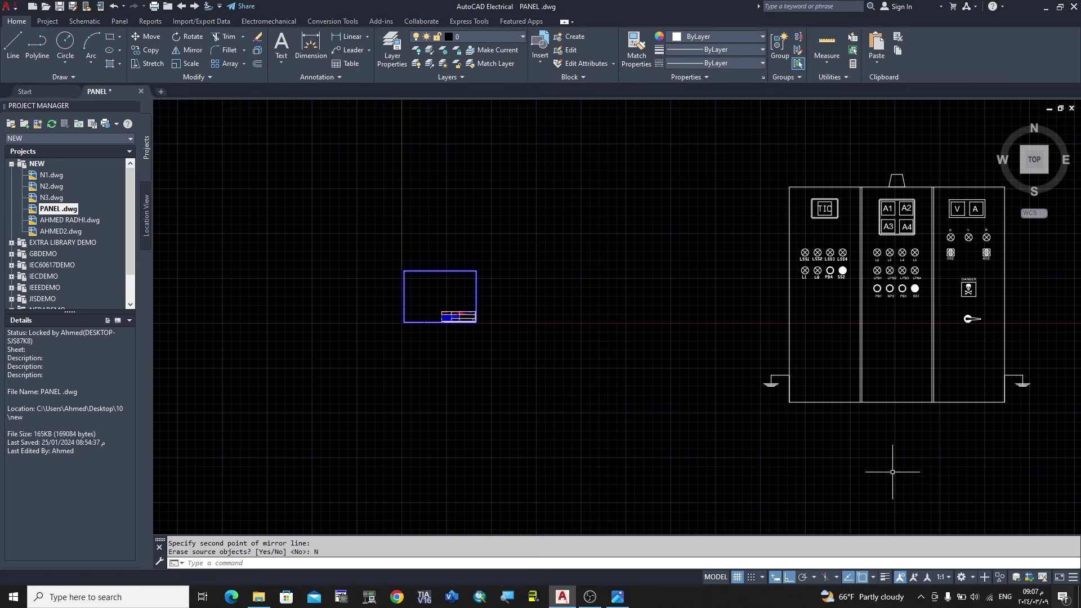
Step: Select the earth symbol's three lower lines, then clear the selection
{"action": "scroll", "coordinate": [897, 411], "scroll_direction": "down", "scroll_amount": 2}
{"action": "scroll", "coordinate": [888, 394], "scroll_direction": "down", "scroll_amount": 3}
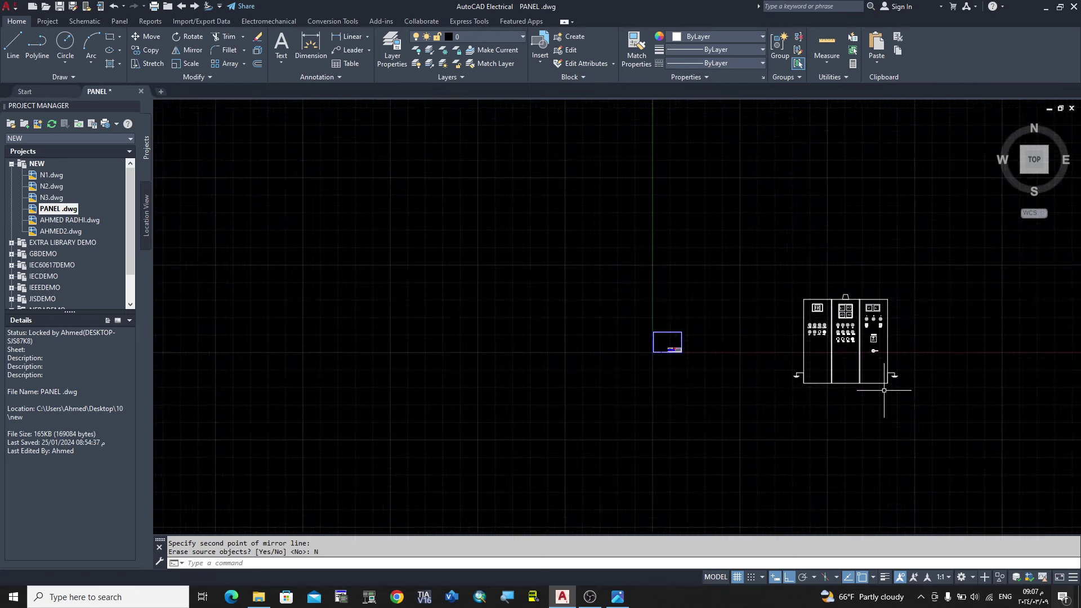
{"action": "scroll", "coordinate": [900, 371], "scroll_direction": "up", "scroll_amount": 5}
{"action": "scroll", "coordinate": [727, 366], "scroll_direction": "up", "scroll_amount": 2}
{"action": "scroll", "coordinate": [726, 366], "scroll_direction": "up", "scroll_amount": 2}
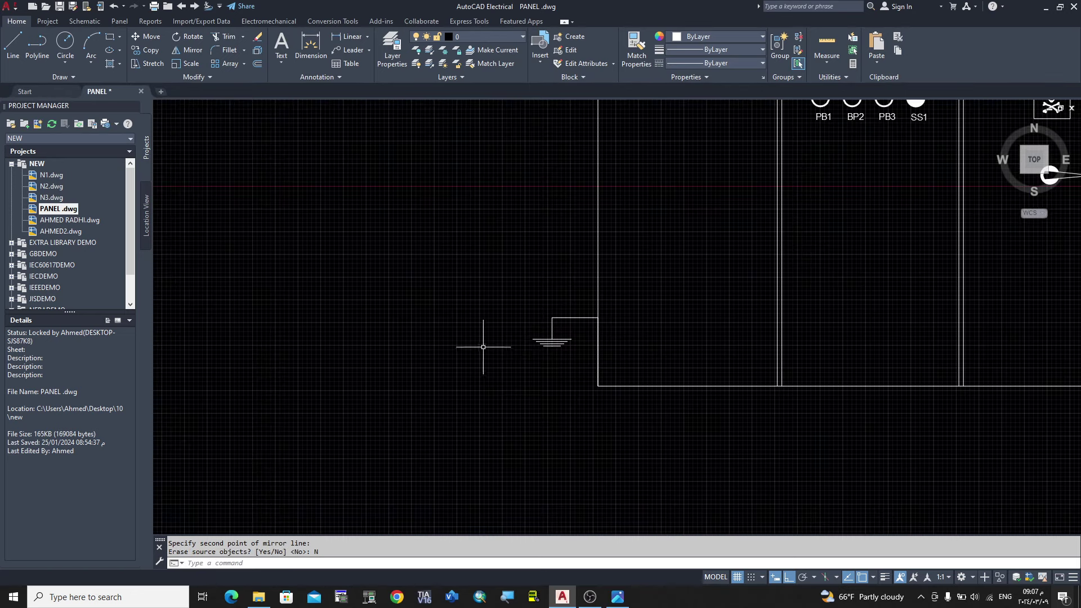
{"action": "scroll", "coordinate": [534, 349], "scroll_direction": "up", "scroll_amount": 3}
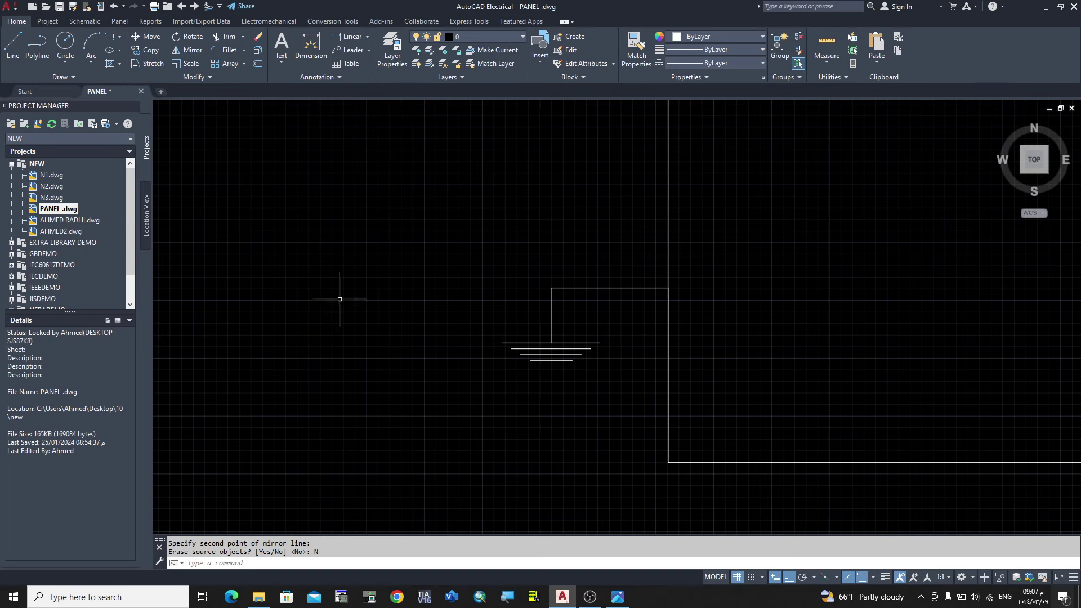
{"action": "scroll", "coordinate": [560, 355], "scroll_direction": "up", "scroll_amount": 3}
{"action": "scroll", "coordinate": [565, 356], "scroll_direction": "up", "scroll_amount": 3}
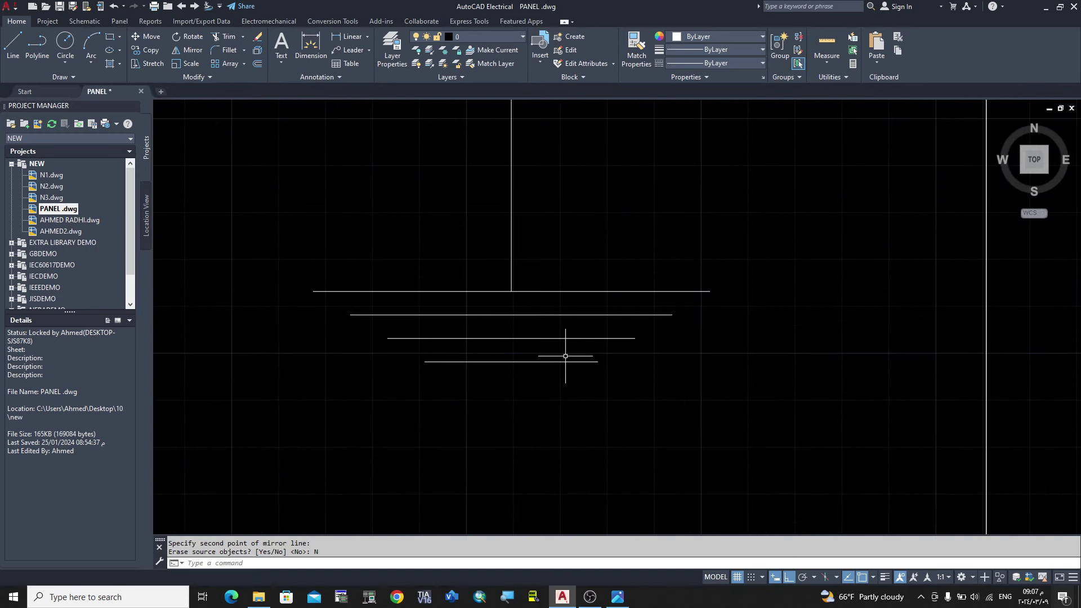
{"action": "left_click", "coordinate": [695, 307]}
{"action": "left_click", "coordinate": [406, 398]}
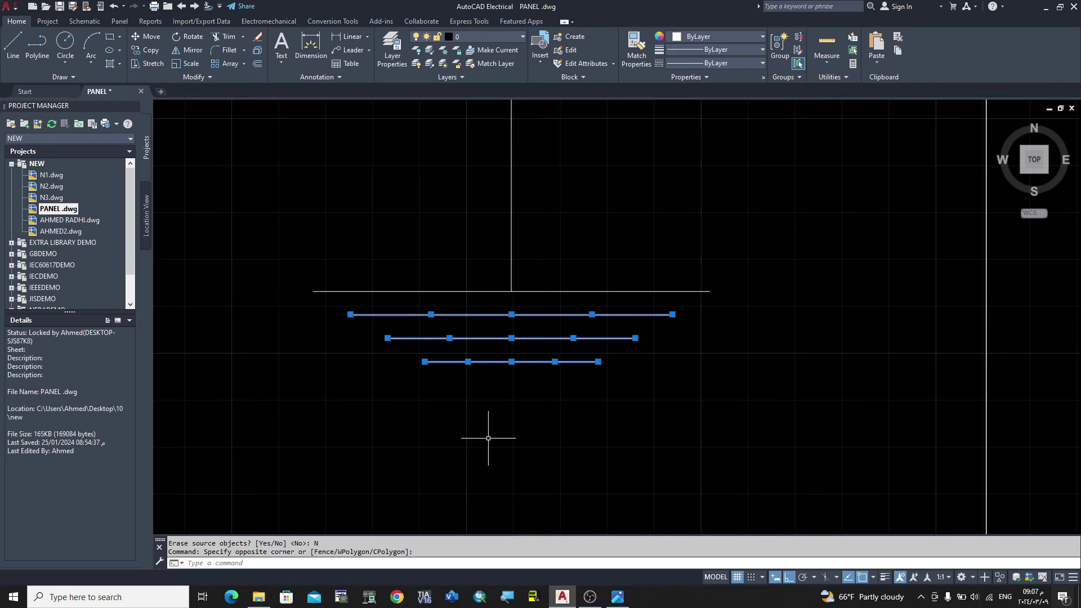
{"action": "key", "text": "Escape"}
{"action": "scroll", "coordinate": [489, 439], "scroll_direction": "down", "scroll_amount": 3}
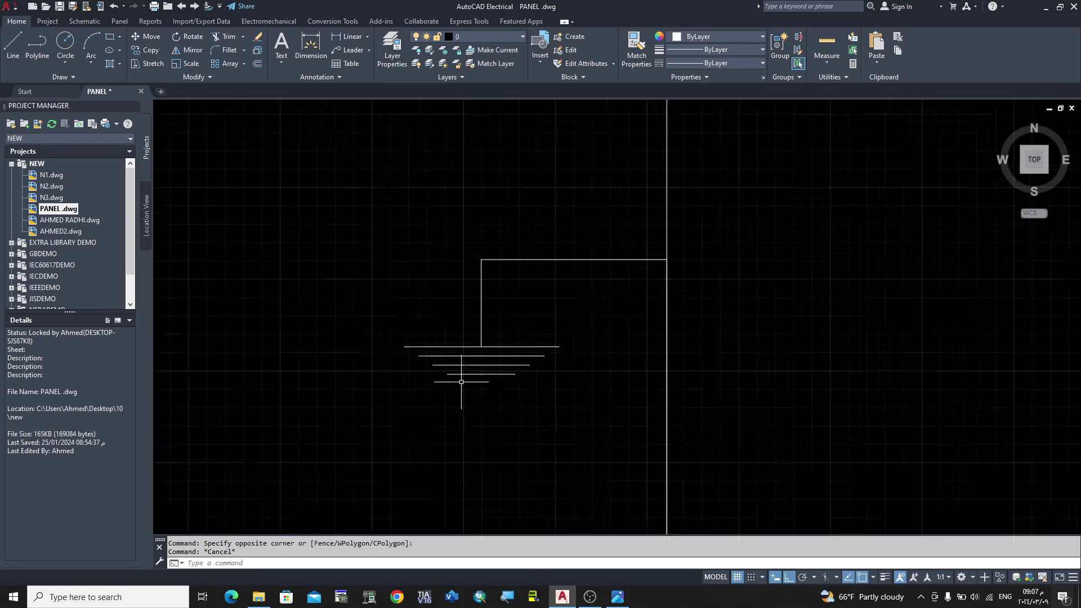
{"action": "scroll", "coordinate": [497, 422], "scroll_direction": "down", "scroll_amount": 2}
{"action": "scroll", "coordinate": [754, 423], "scroll_direction": "down", "scroll_amount": 5}
{"action": "scroll", "coordinate": [947, 431], "scroll_direction": "up", "scroll_amount": 2}
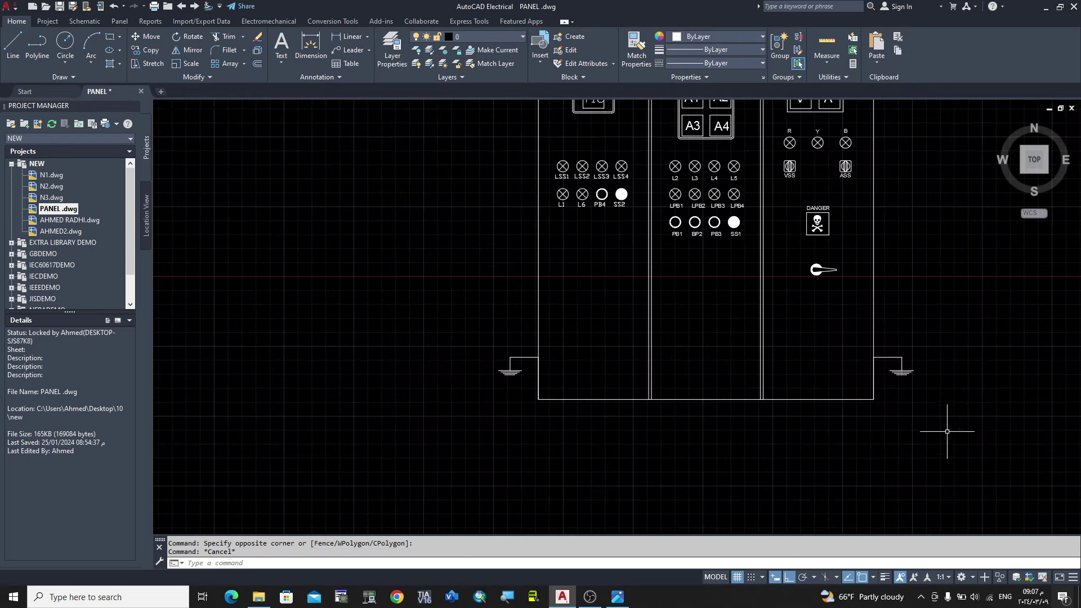
Step: Inspect the reference's 10MM rubber sheet and 100-high bolted channel frame in Photos
{"action": "left_click", "coordinate": [618, 597]}
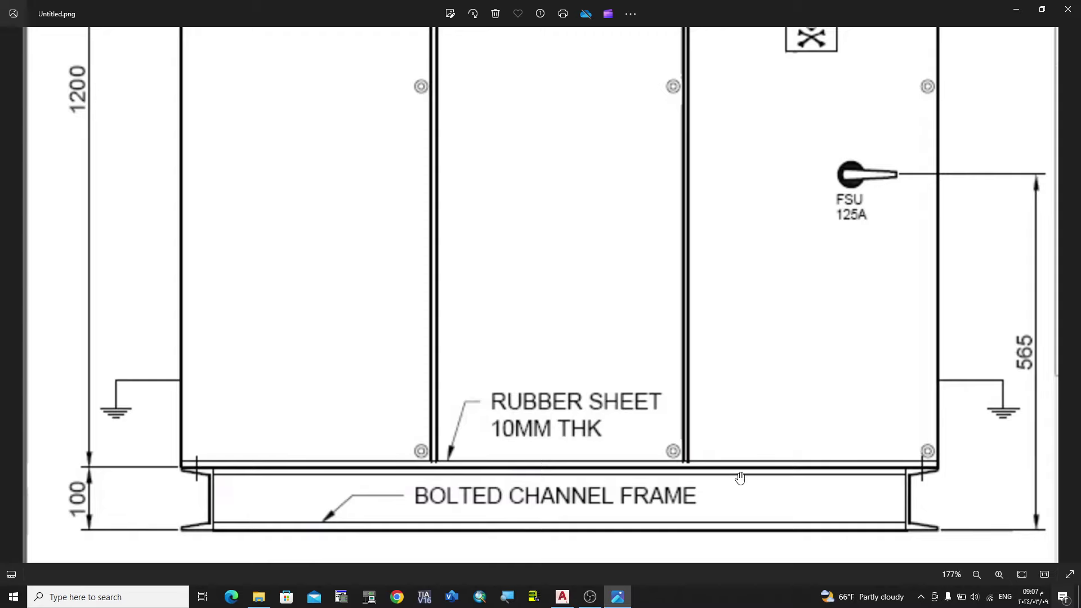
{"action": "scroll", "coordinate": [612, 495], "scroll_direction": "down", "scroll_amount": 1}
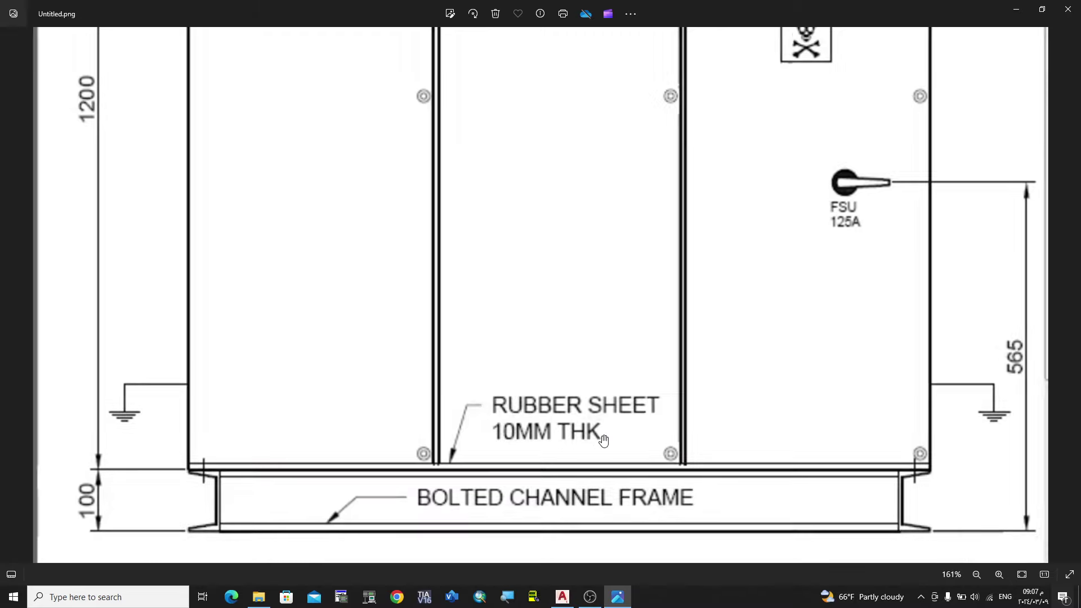
{"action": "scroll", "coordinate": [604, 440], "scroll_direction": "down", "scroll_amount": 2}
{"action": "scroll", "coordinate": [668, 521], "scroll_direction": "down", "scroll_amount": 3}
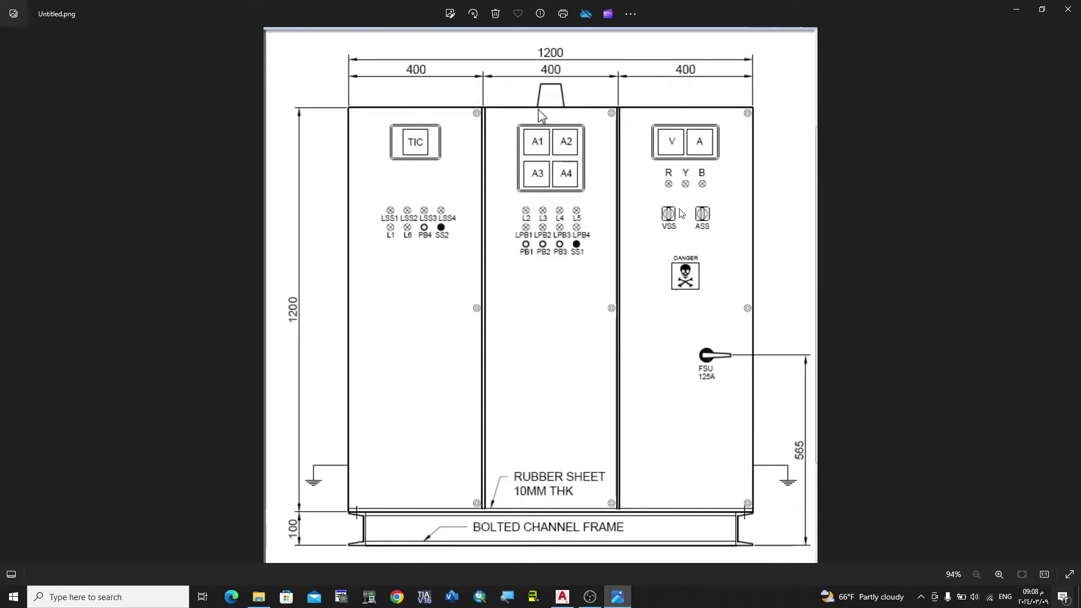
{"action": "scroll", "coordinate": [540, 518], "scroll_direction": "up", "scroll_amount": 3}
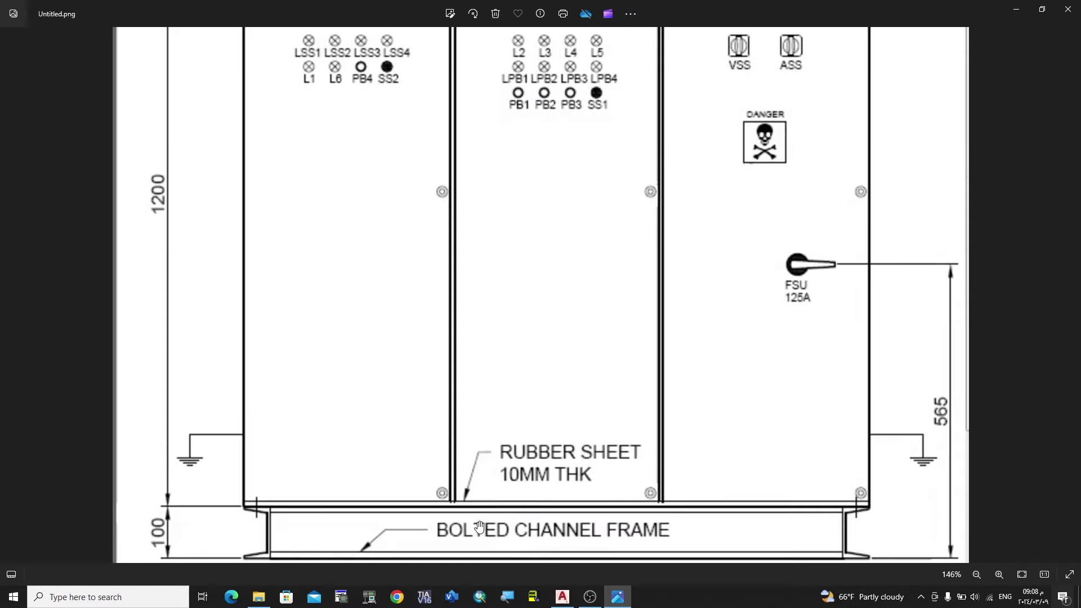
{"action": "scroll", "coordinate": [479, 527], "scroll_direction": "up", "scroll_amount": 2}
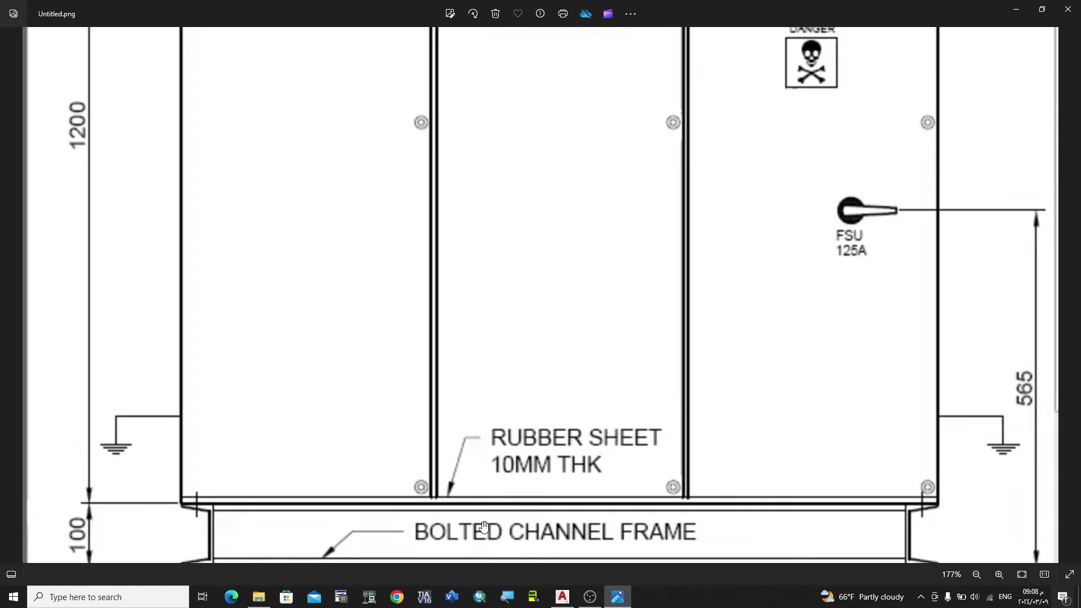
{"action": "left_click_drag", "start_coordinate": [434, 504], "coordinate": [479, 405]}
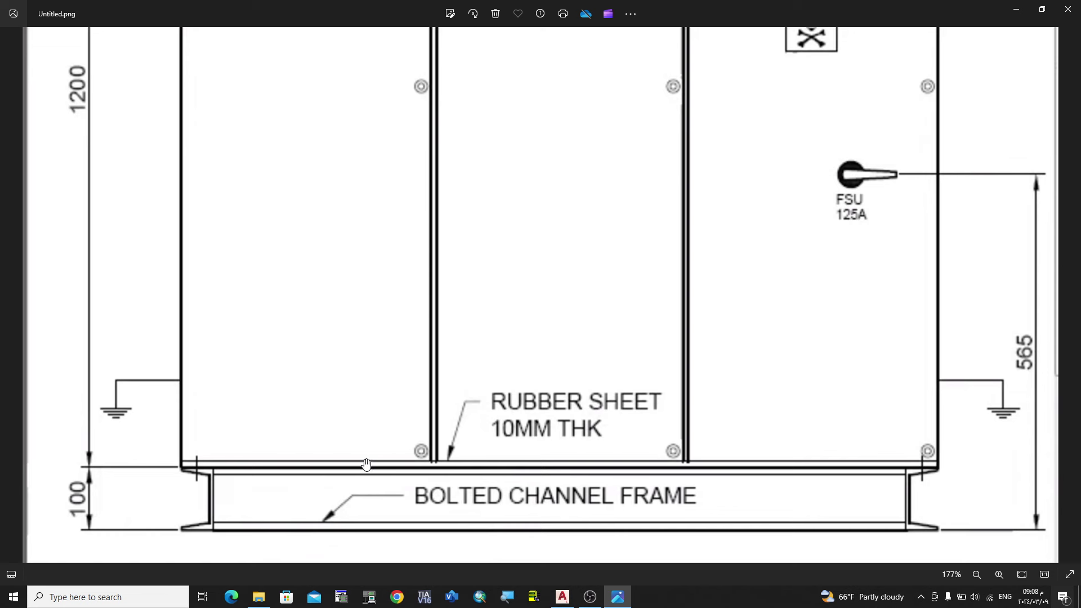
{"action": "left_click", "coordinate": [562, 597]}
Step: Offset the panel's bottom edge line 10 mm to create the rubber-sheet line
{"action": "scroll", "coordinate": [643, 385], "scroll_direction": "up", "scroll_amount": 4}
{"action": "left_click", "coordinate": [643, 385]}
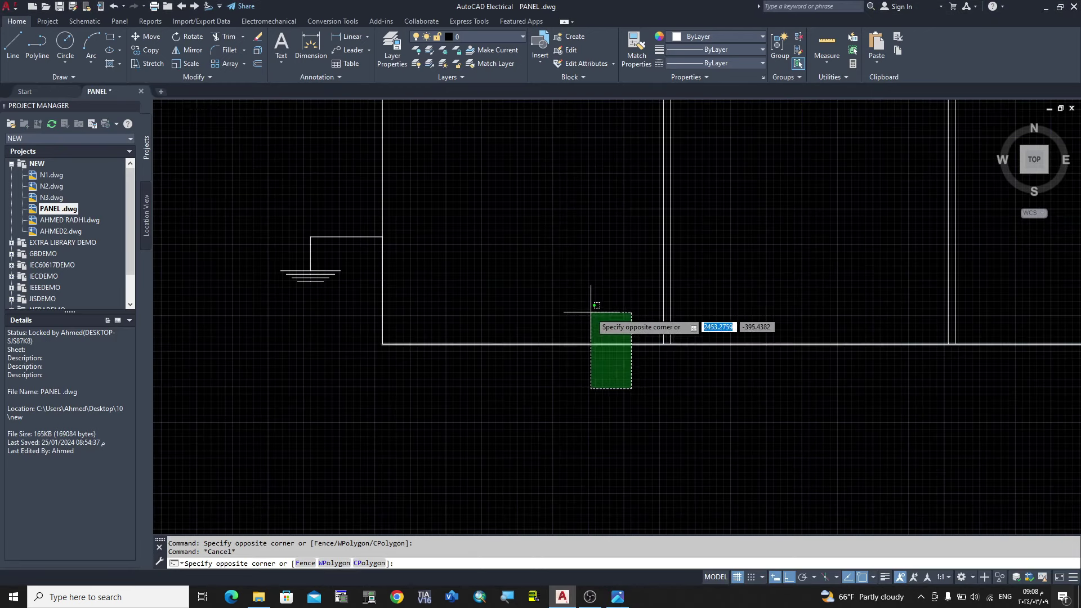
{"action": "left_click", "coordinate": [594, 309]}
{"action": "left_click", "coordinate": [257, 64]}
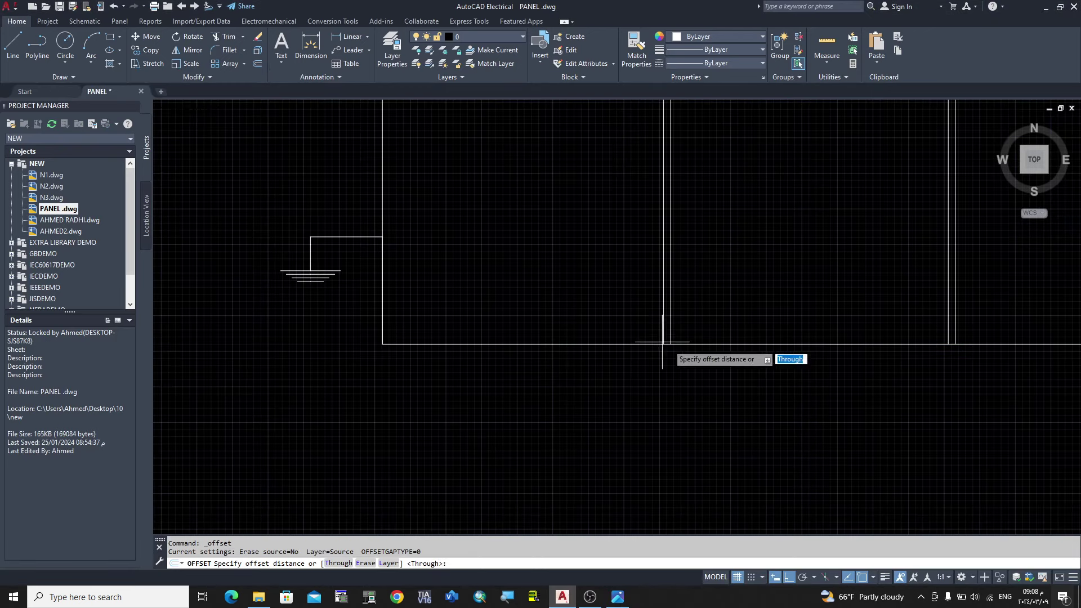
{"action": "left_click", "coordinate": [338, 563]}
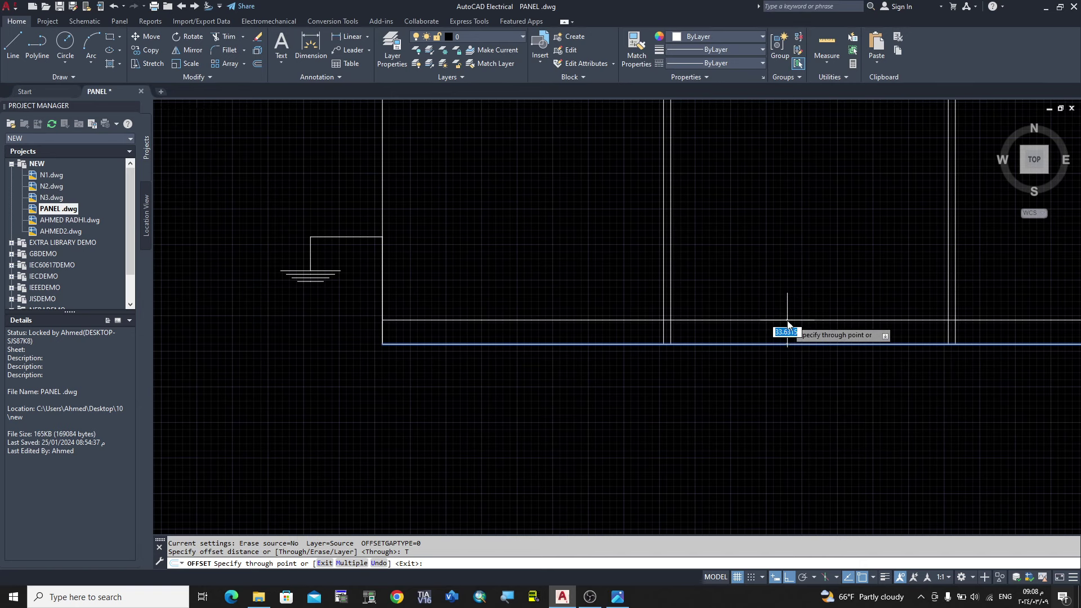
{"action": "key", "text": "Return"}
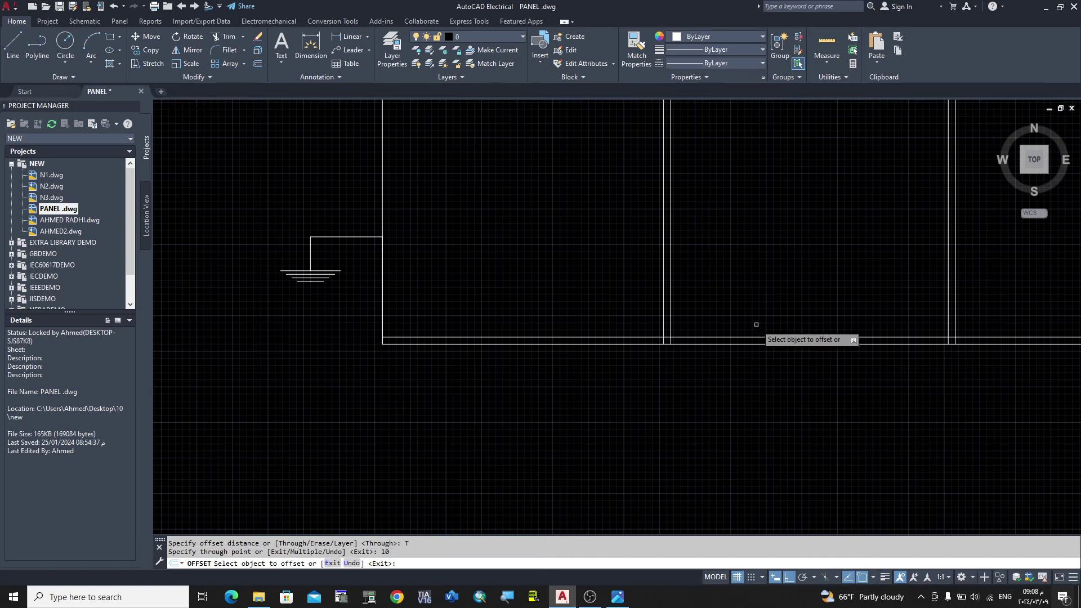
{"action": "scroll", "coordinate": [668, 304], "scroll_direction": "up", "scroll_amount": 5}
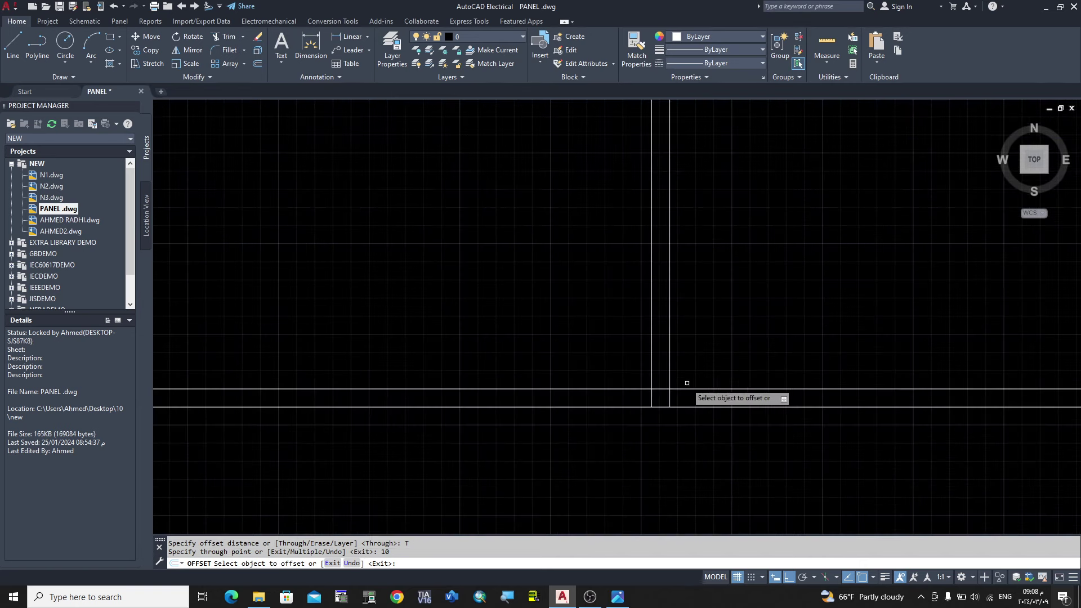
Step: Trim the divider stubs out of the rubber-sheet strip and reopen the reference image
{"action": "left_click", "coordinate": [225, 37]}
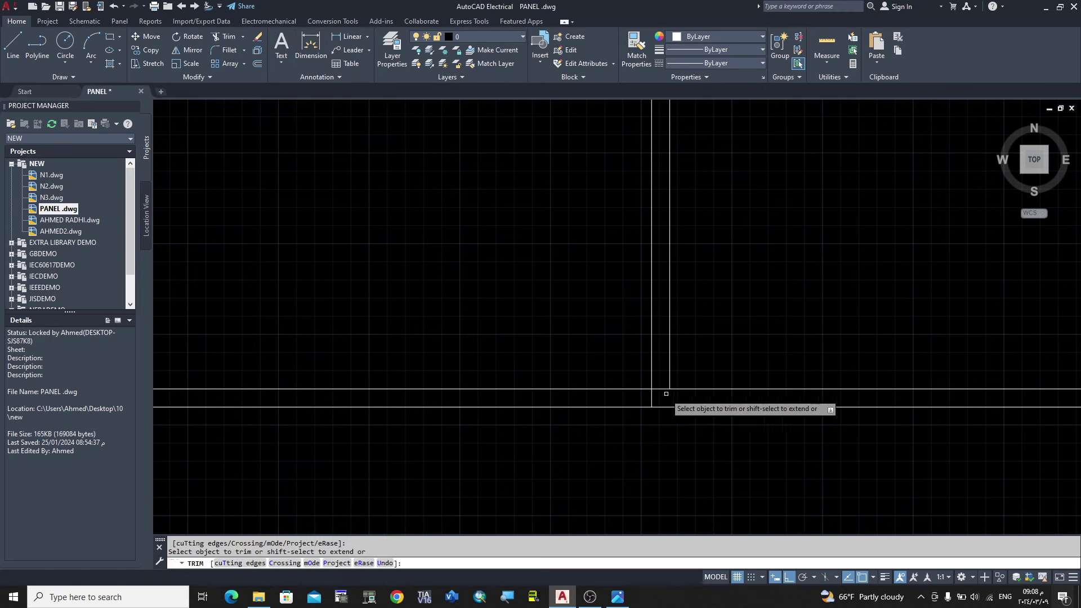
{"action": "scroll", "coordinate": [531, 430], "scroll_direction": "down", "scroll_amount": 2}
{"action": "scroll", "coordinate": [893, 423], "scroll_direction": "up", "scroll_amount": 2}
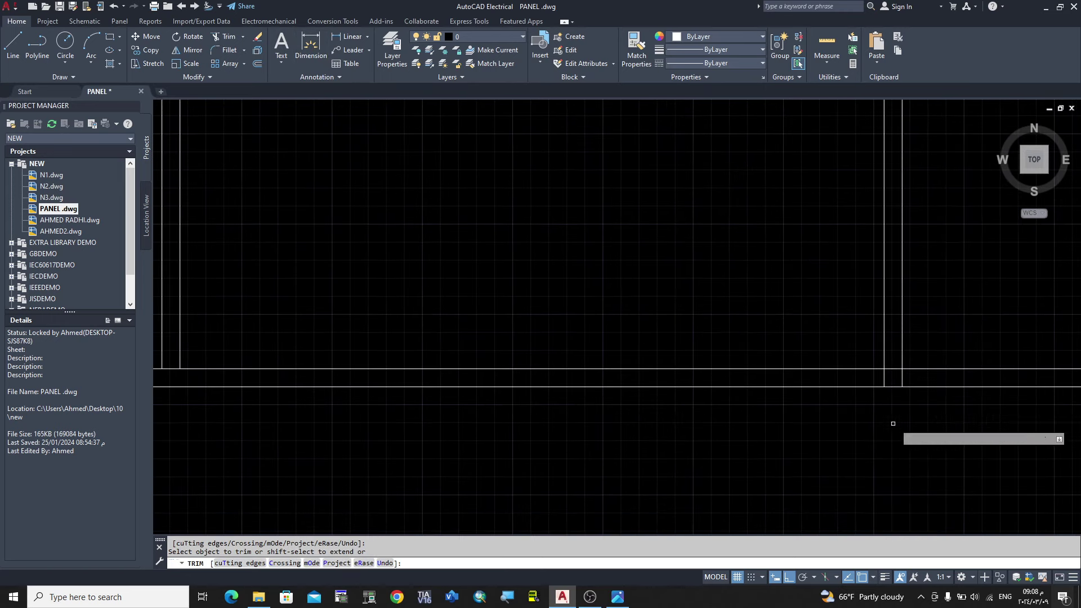
{"action": "left_click", "coordinate": [903, 378]}
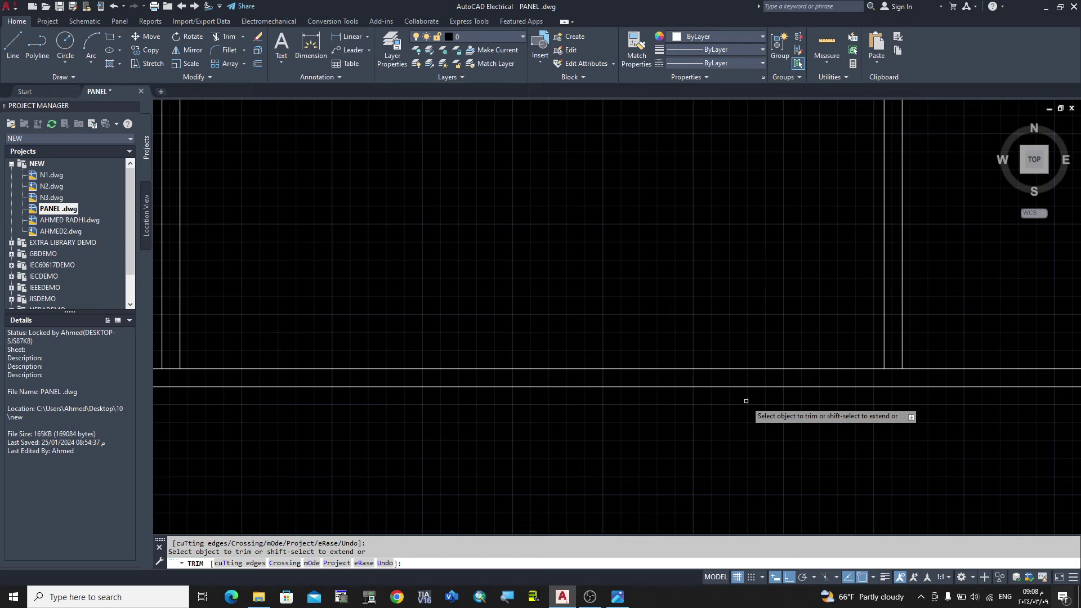
{"action": "key", "text": "Return"}
{"action": "scroll", "coordinate": [799, 422], "scroll_direction": "down", "scroll_amount": 4}
{"action": "scroll", "coordinate": [736, 446], "scroll_direction": "up", "scroll_amount": 2}
{"action": "scroll", "coordinate": [689, 440], "scroll_direction": "up", "scroll_amount": 3}
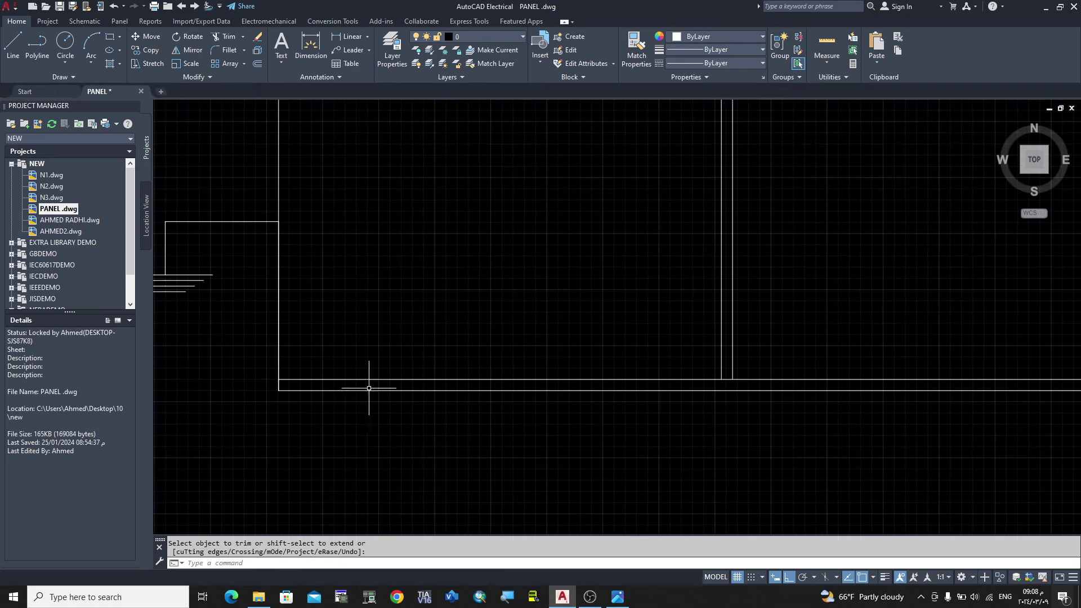
{"action": "left_click", "coordinate": [618, 597]}
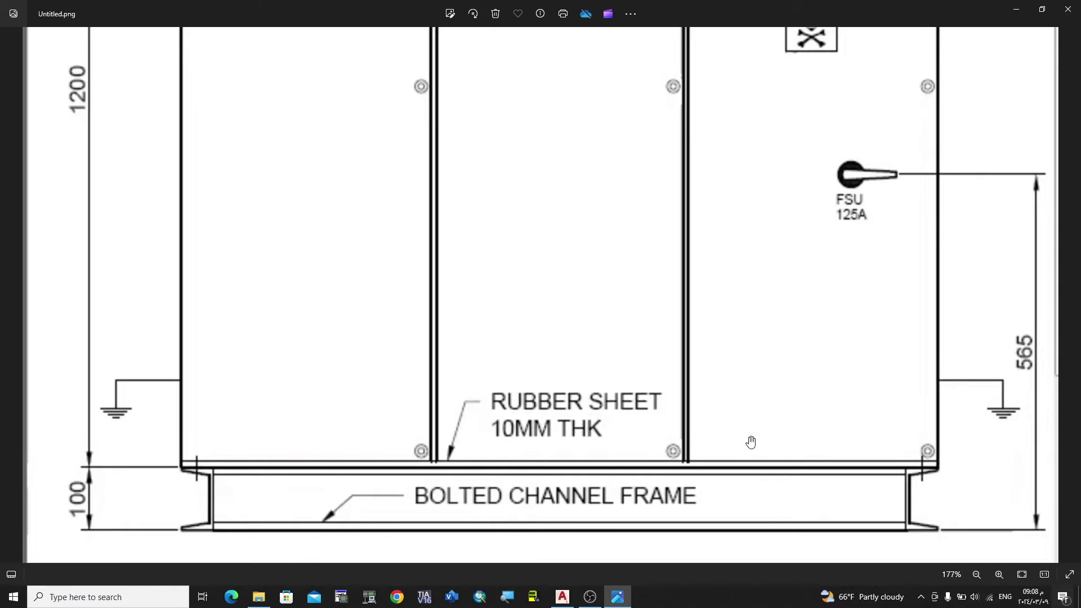
Step: Zoom the reference image out to about 110% to view the whole panel, then return to AutoCAD
{"action": "scroll", "coordinate": [559, 385], "scroll_direction": "down", "scroll_amount": 2}
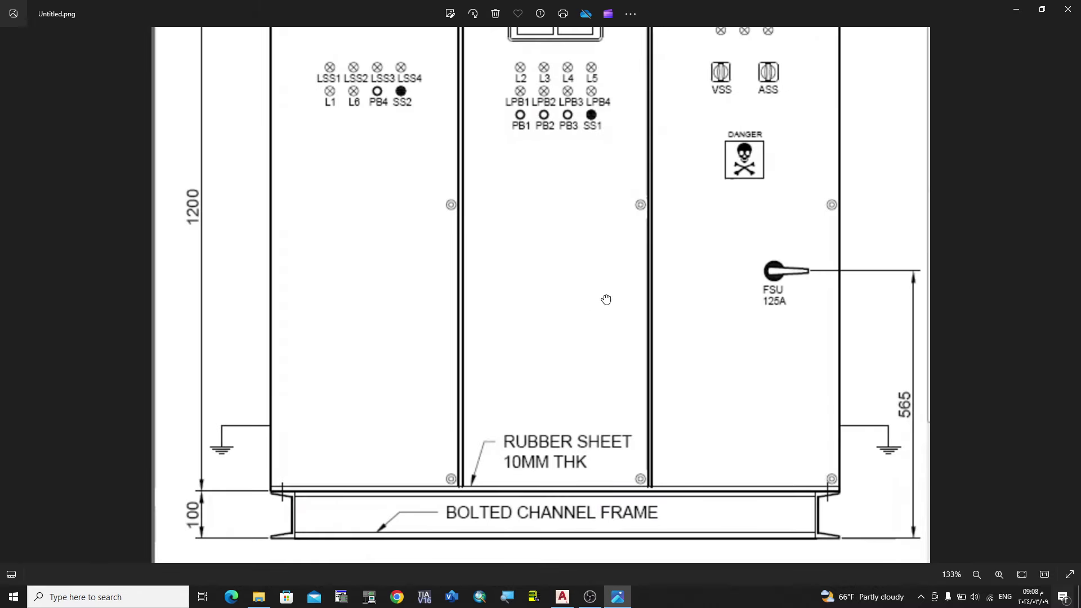
{"action": "scroll", "coordinate": [642, 382], "scroll_direction": "down", "scroll_amount": 1}
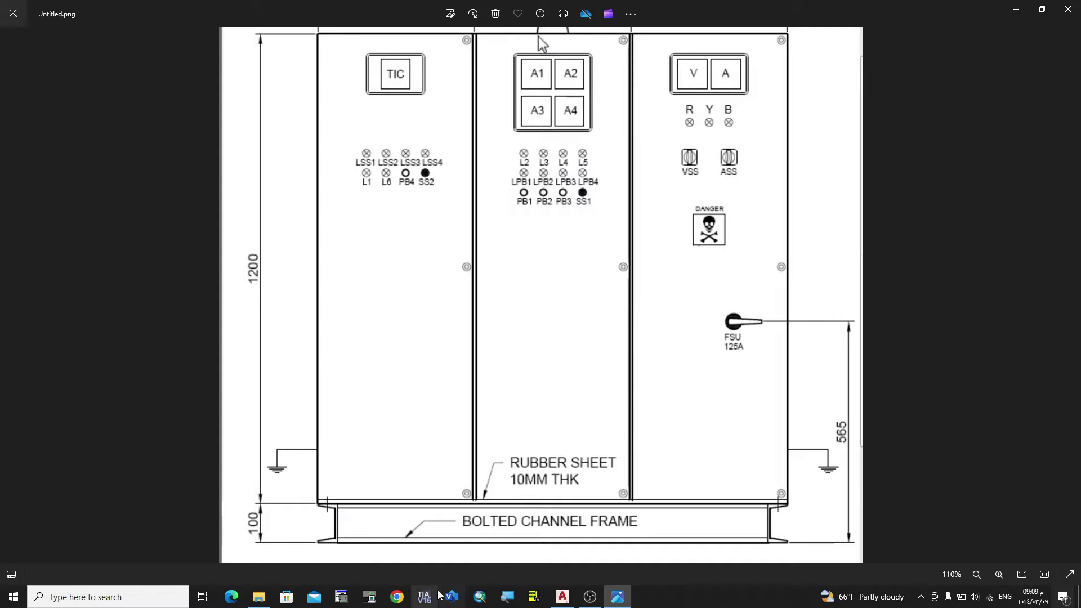
{"action": "left_click", "coordinate": [559, 602]}
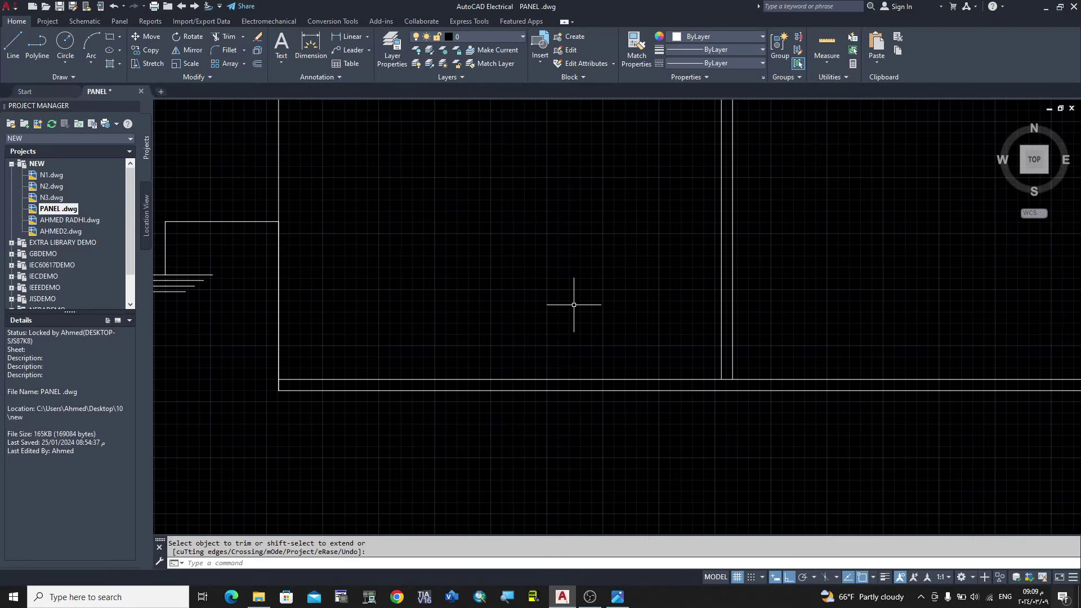
Step: Insert a Channel - Metric section from the structural metric tool palette beside the panel
{"action": "type", "text": "T"}
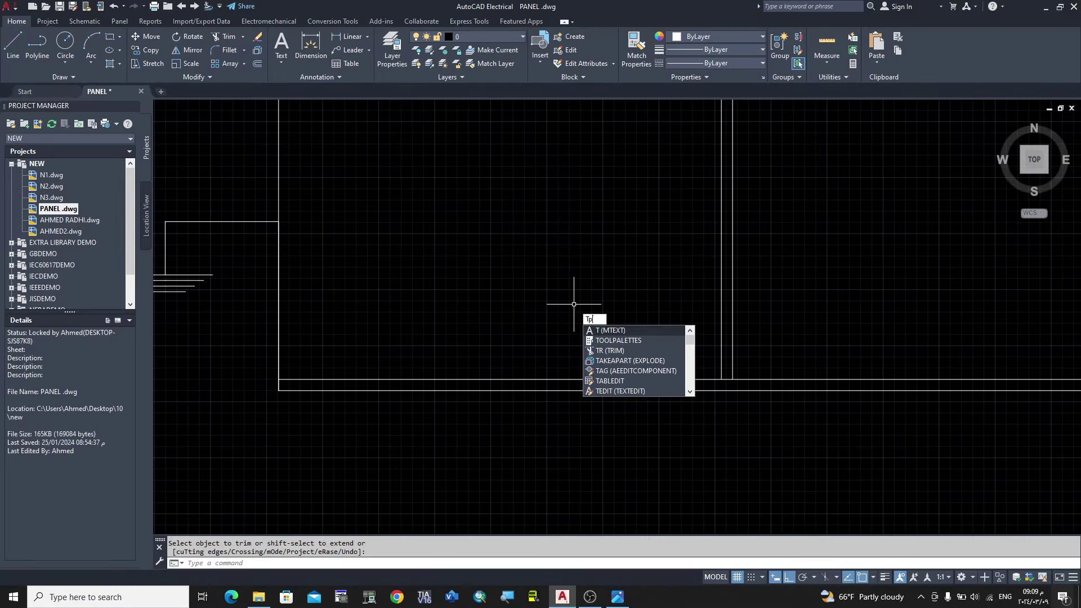
{"action": "type", "text": "P"}
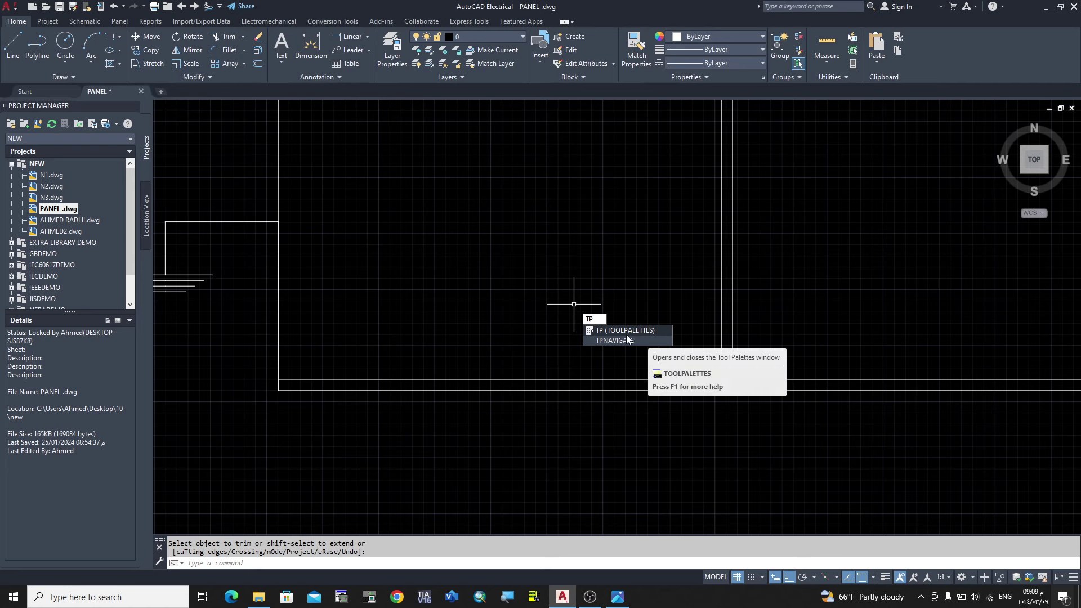
{"action": "key", "text": "Return"}
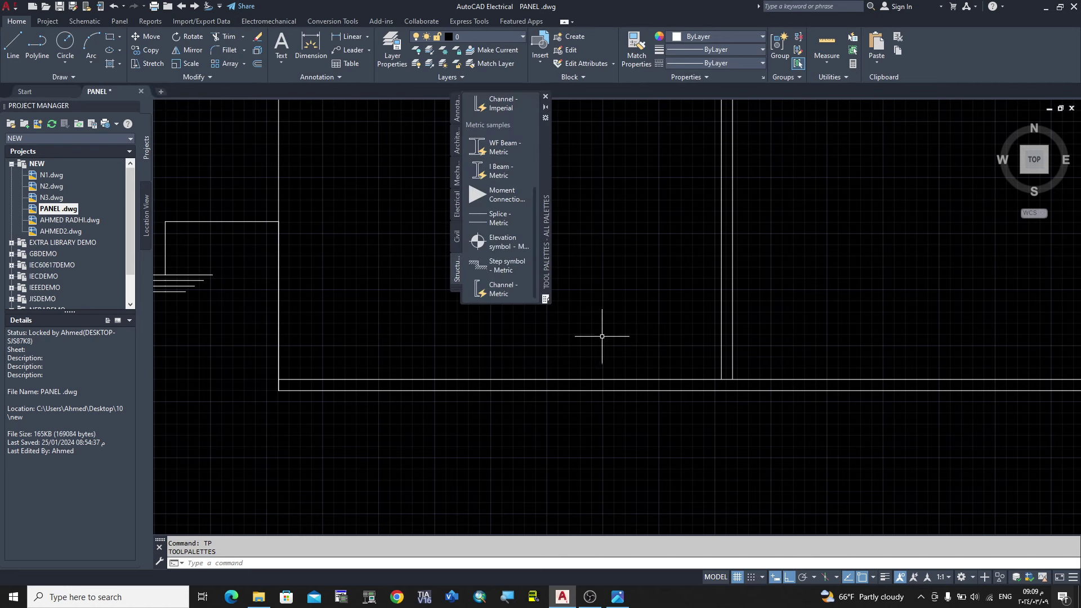
{"action": "left_click", "coordinate": [456, 140]}
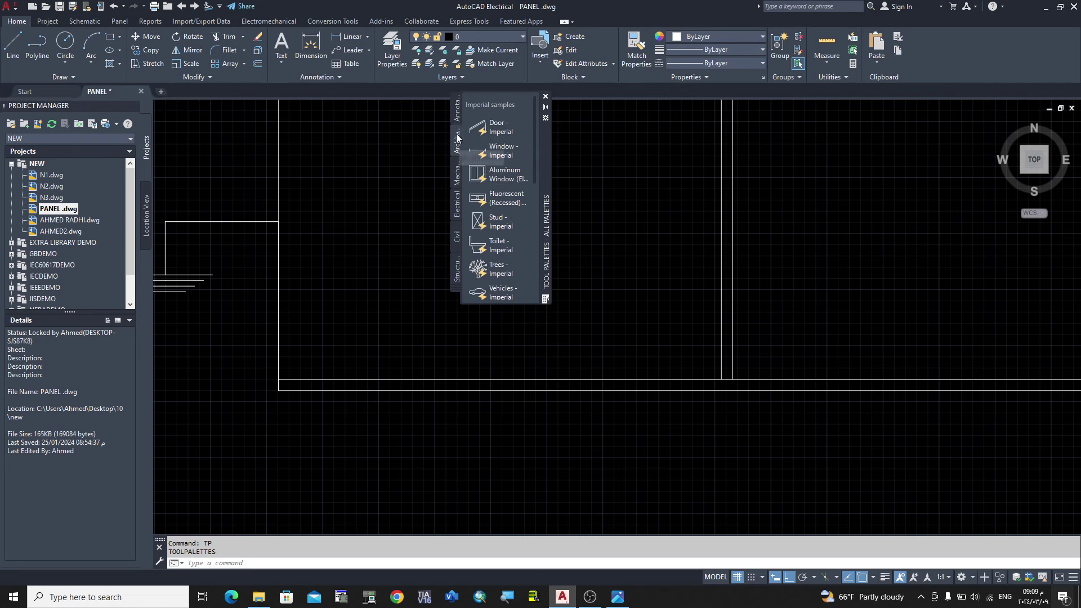
{"action": "left_click", "coordinate": [457, 174]}
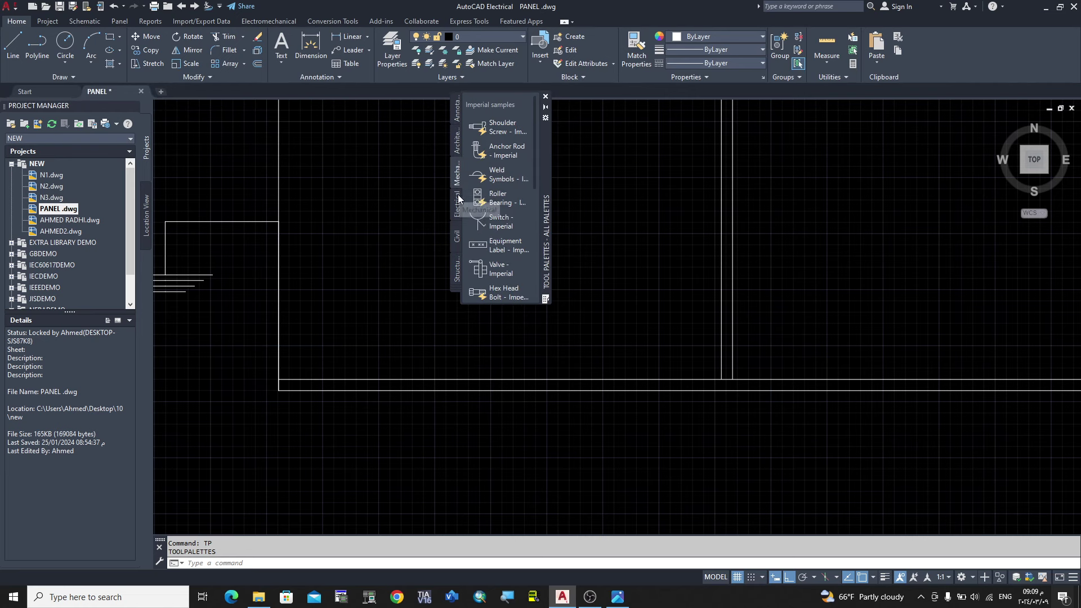
{"action": "left_click", "coordinate": [457, 277]}
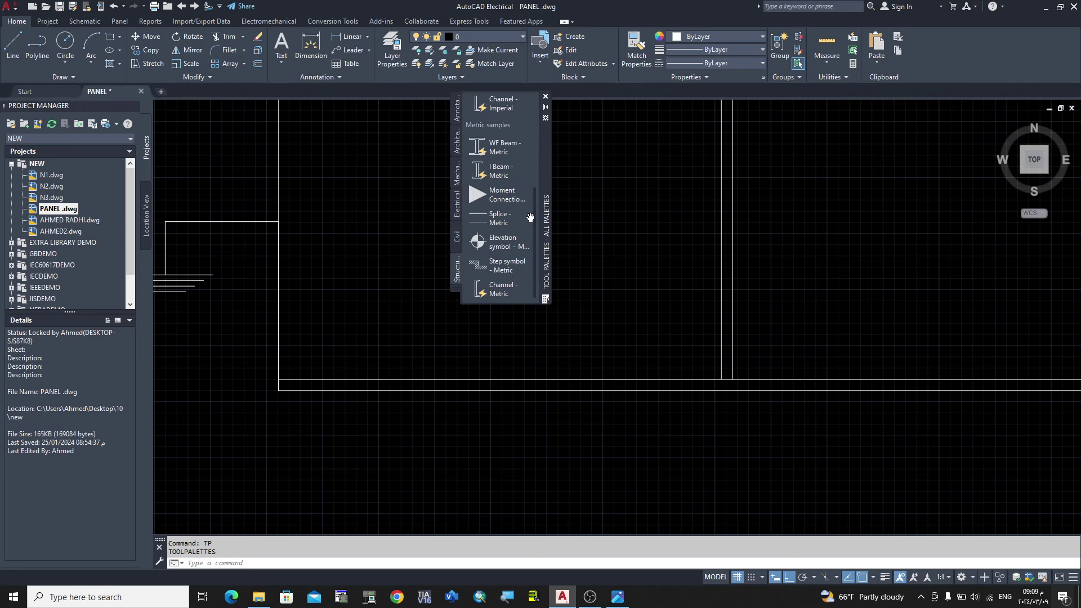
{"action": "left_click", "coordinate": [503, 293]}
{"action": "scroll", "coordinate": [458, 386], "scroll_direction": "down", "scroll_amount": 3}
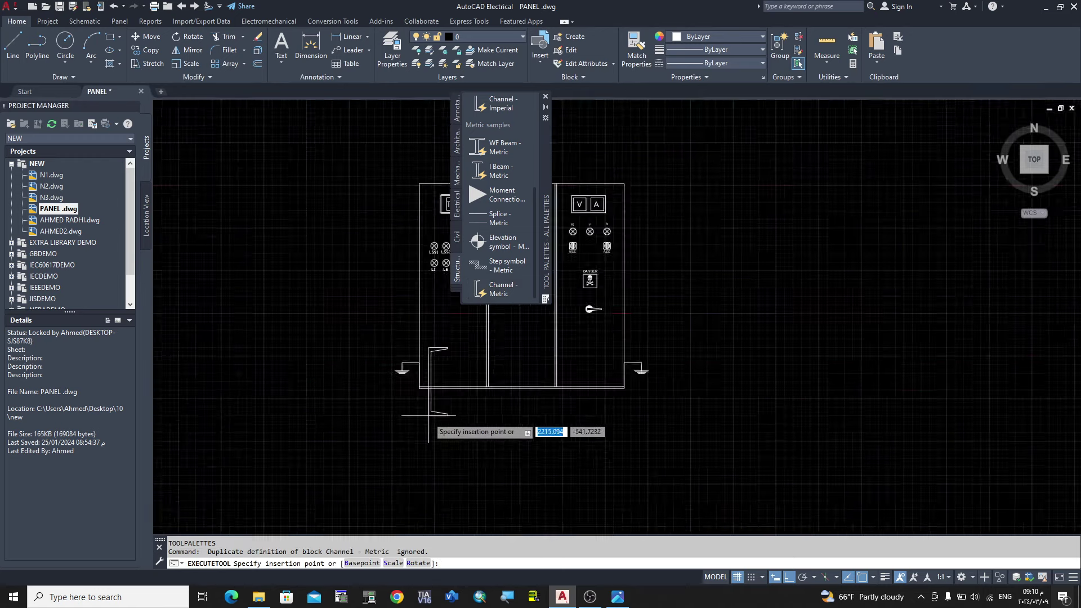
{"action": "scroll", "coordinate": [647, 447], "scroll_direction": "down", "scroll_amount": 2}
{"action": "scroll", "coordinate": [526, 434], "scroll_direction": "up", "scroll_amount": 2}
{"action": "left_click", "coordinate": [531, 421]}
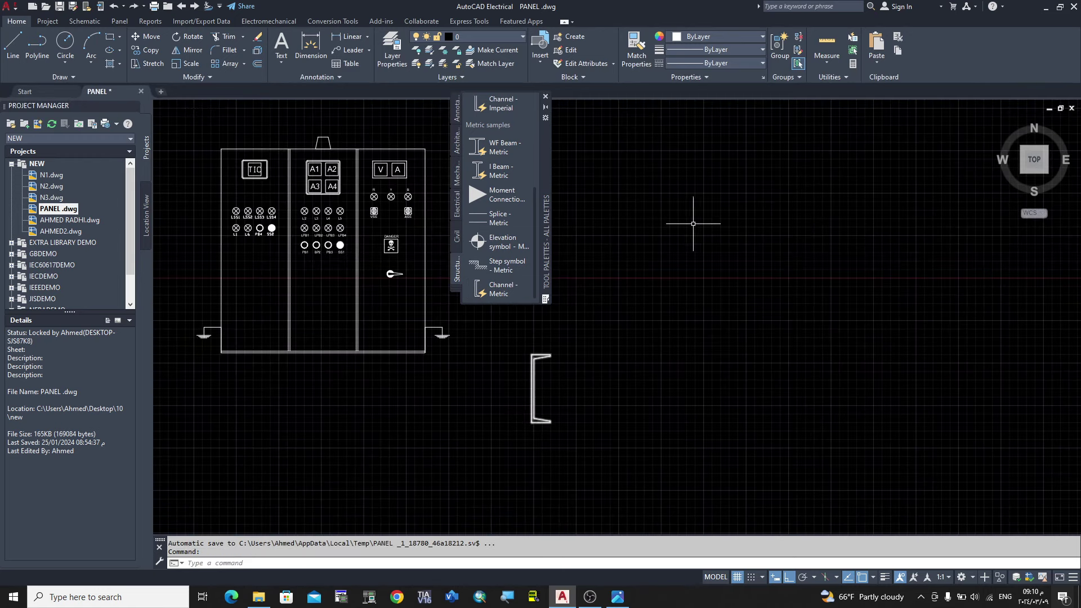
Step: Select the placed channel section and compare it with the reference image
{"action": "left_click", "coordinate": [545, 97]}
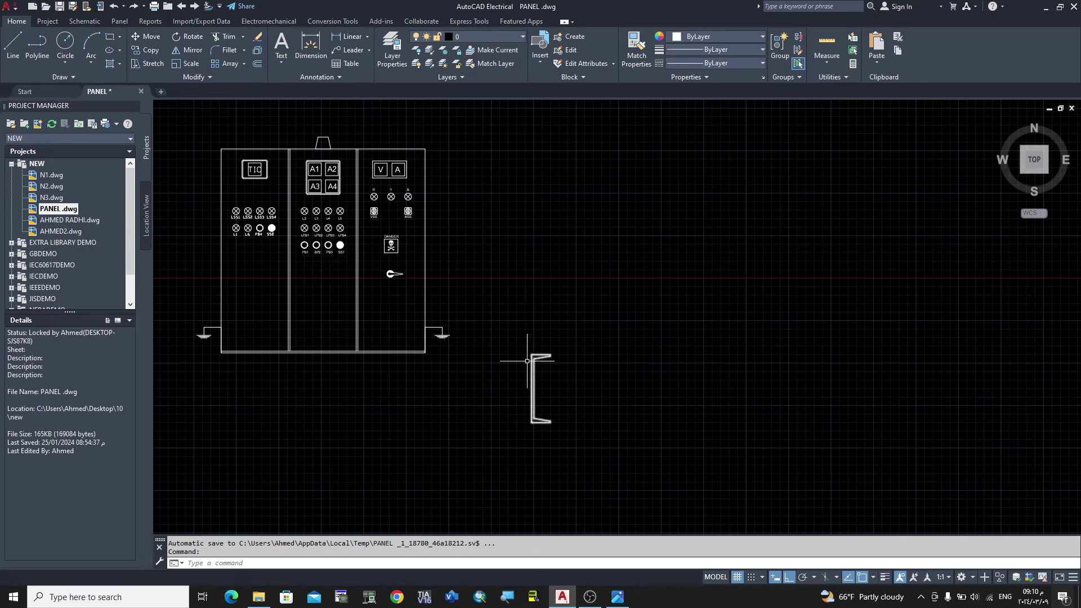
{"action": "key", "text": "Escape"}
{"action": "left_click", "coordinate": [500, 344]}
{"action": "left_click", "coordinate": [604, 452]}
{"action": "scroll", "coordinate": [397, 377], "scroll_direction": "up", "scroll_amount": 2}
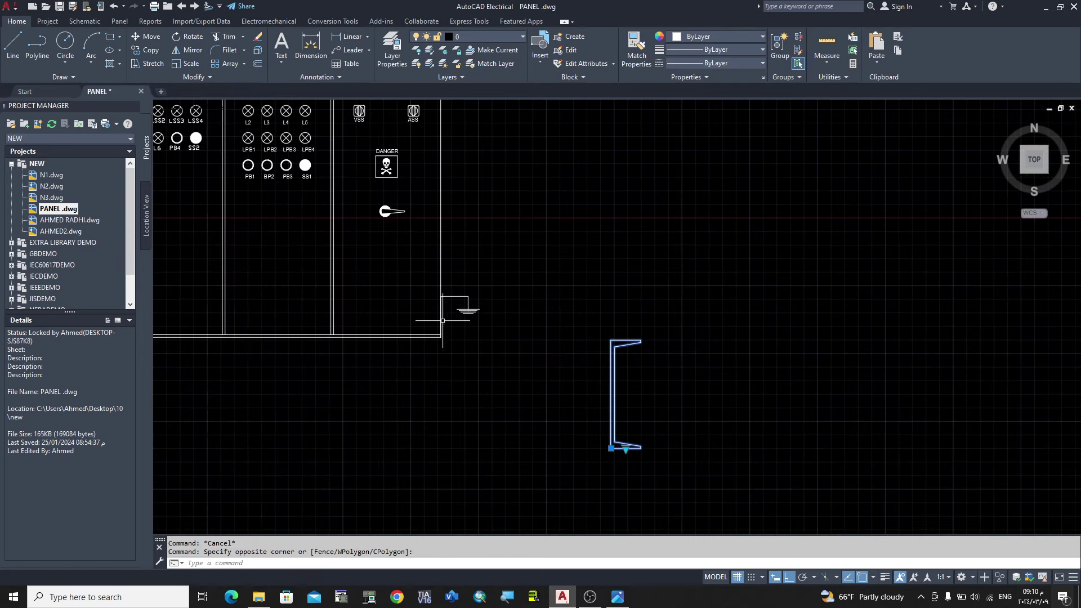
{"action": "left_click", "coordinate": [617, 597]}
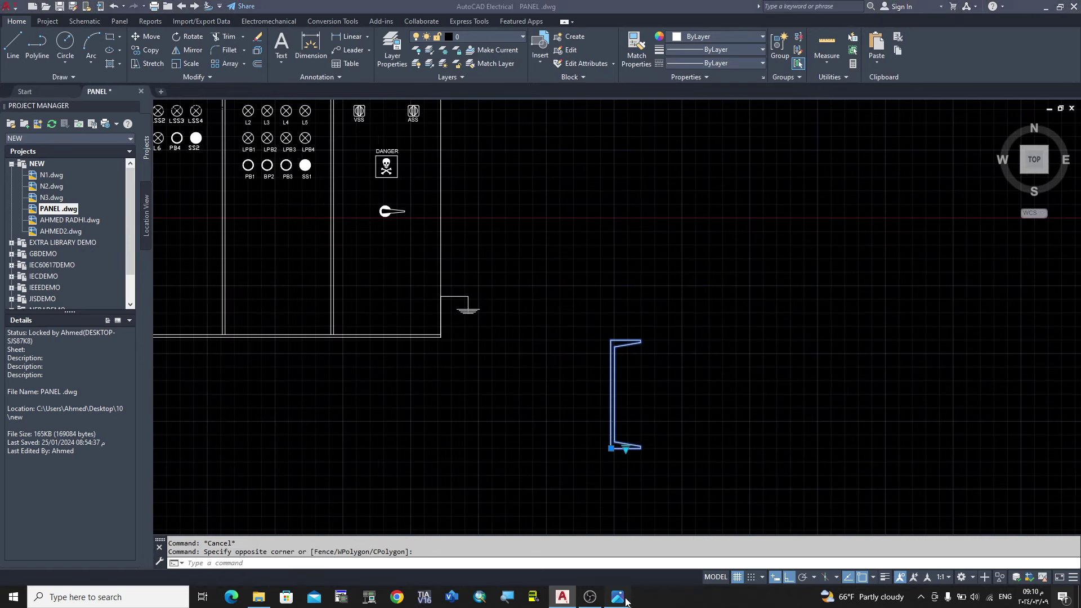
{"action": "scroll", "coordinate": [537, 536], "scroll_direction": "up", "scroll_amount": 1}
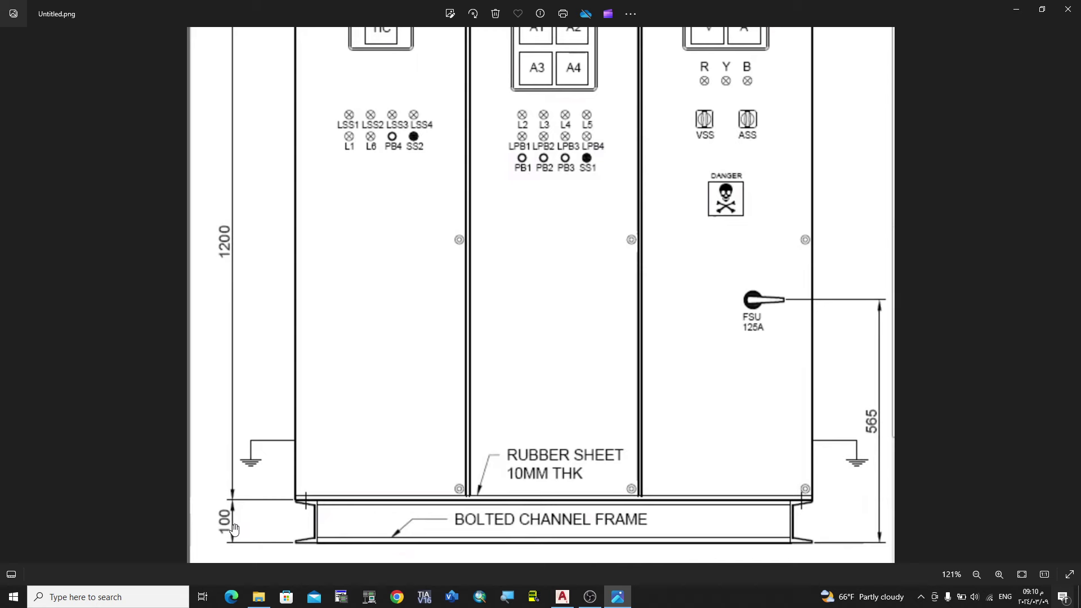
{"action": "left_click", "coordinate": [563, 596]}
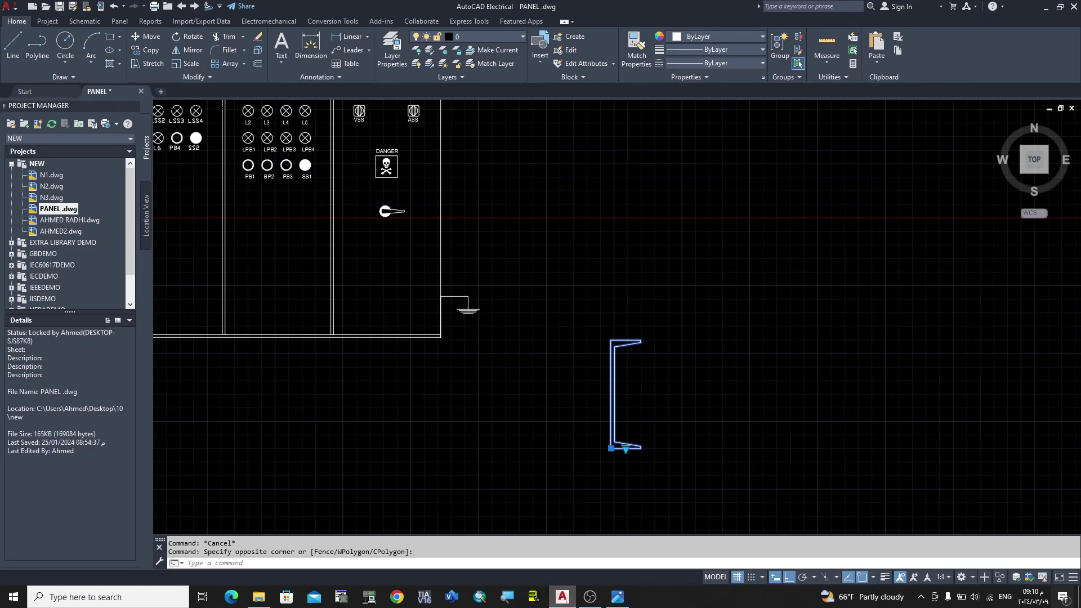
Step: Change the channel's size to C 100x50 in Properties
{"action": "left_click", "coordinate": [589, 299]}
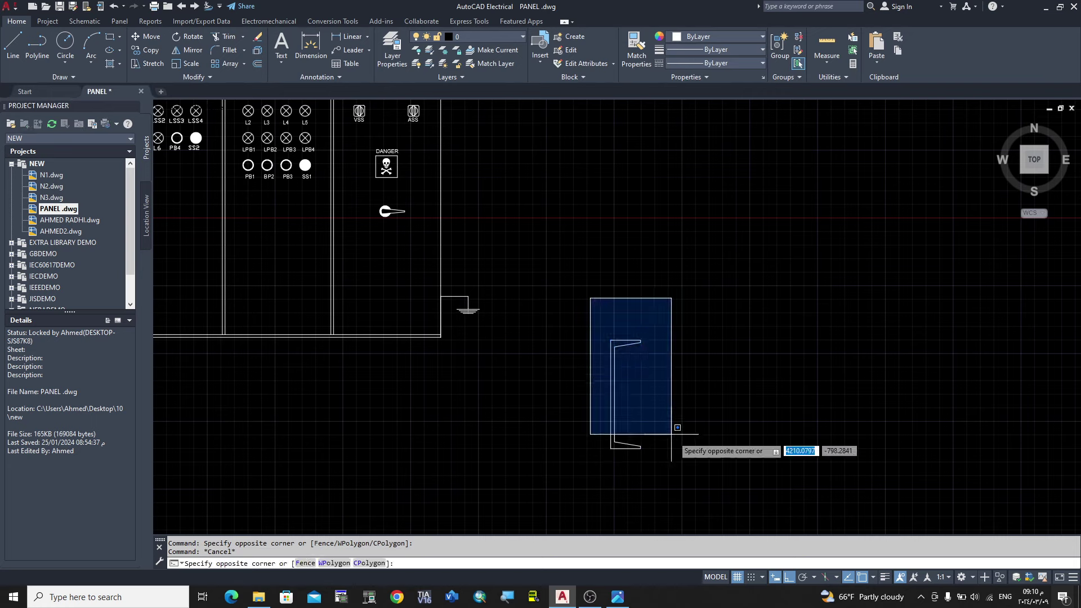
{"action": "left_click", "coordinate": [697, 461]}
{"action": "scroll", "coordinate": [613, 468], "scroll_direction": "up", "scroll_amount": 5}
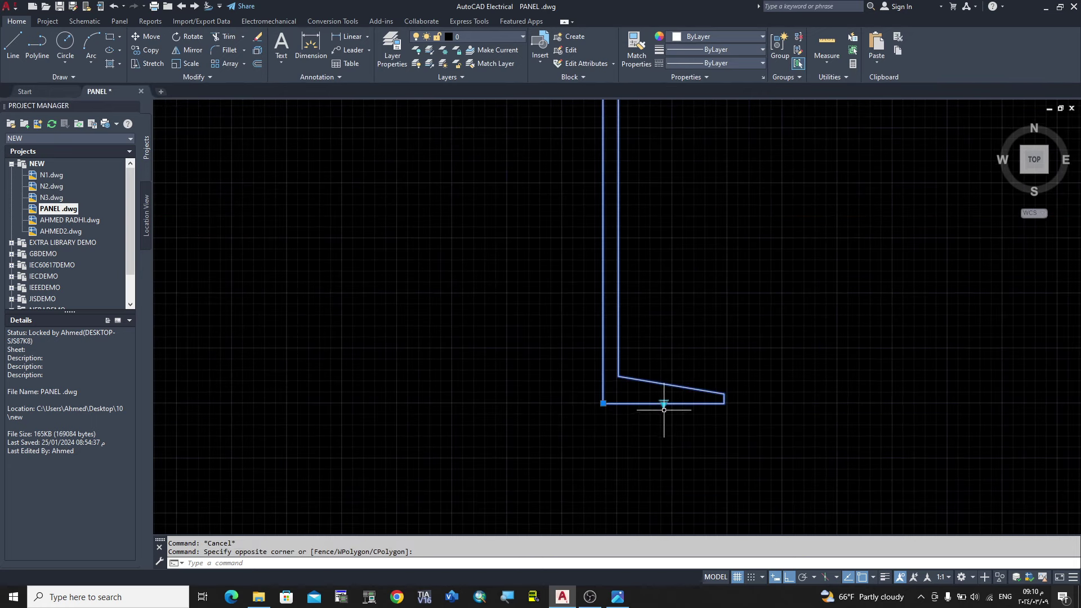
{"action": "left_click", "coordinate": [732, 62]}
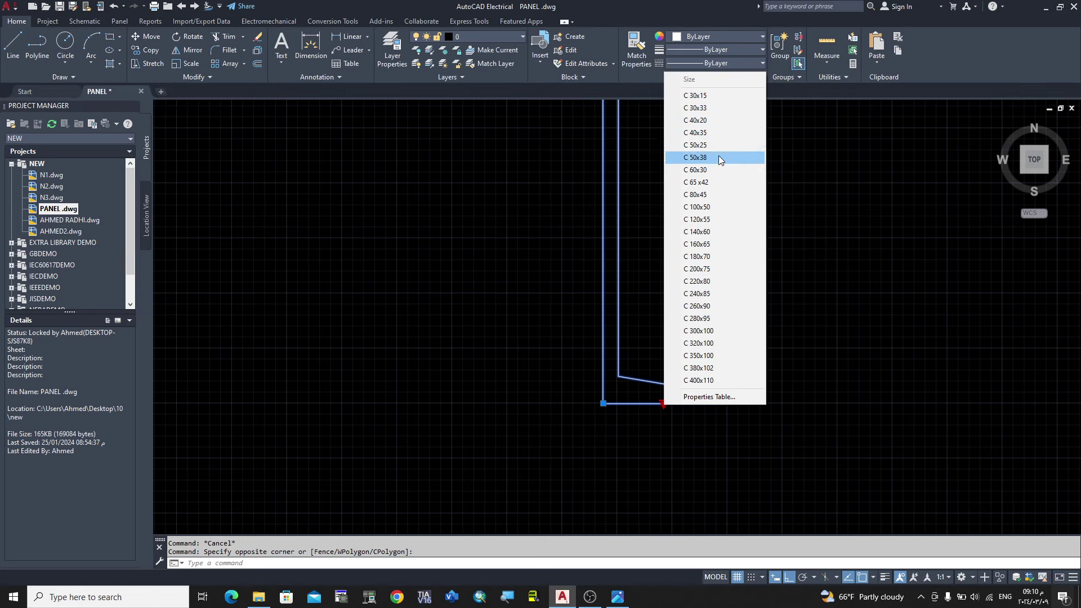
{"action": "left_click", "coordinate": [720, 208]}
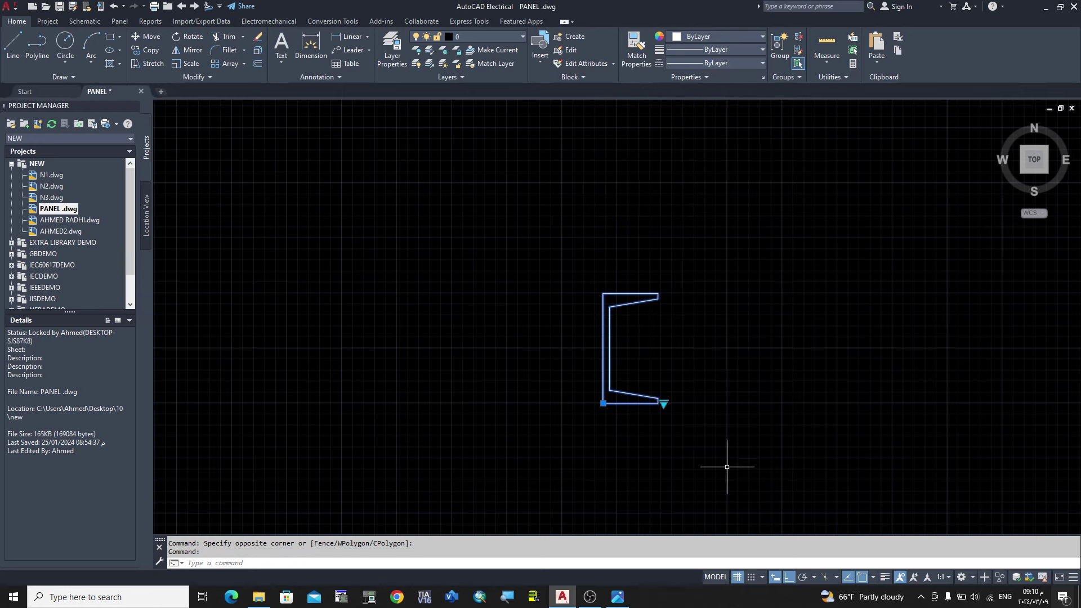
{"action": "scroll", "coordinate": [797, 438], "scroll_direction": "down", "scroll_amount": 5}
{"action": "key", "text": "Escape"}
Step: Recheck the resized C 100x50 channel against the reference panel image
{"action": "left_click", "coordinate": [707, 375]}
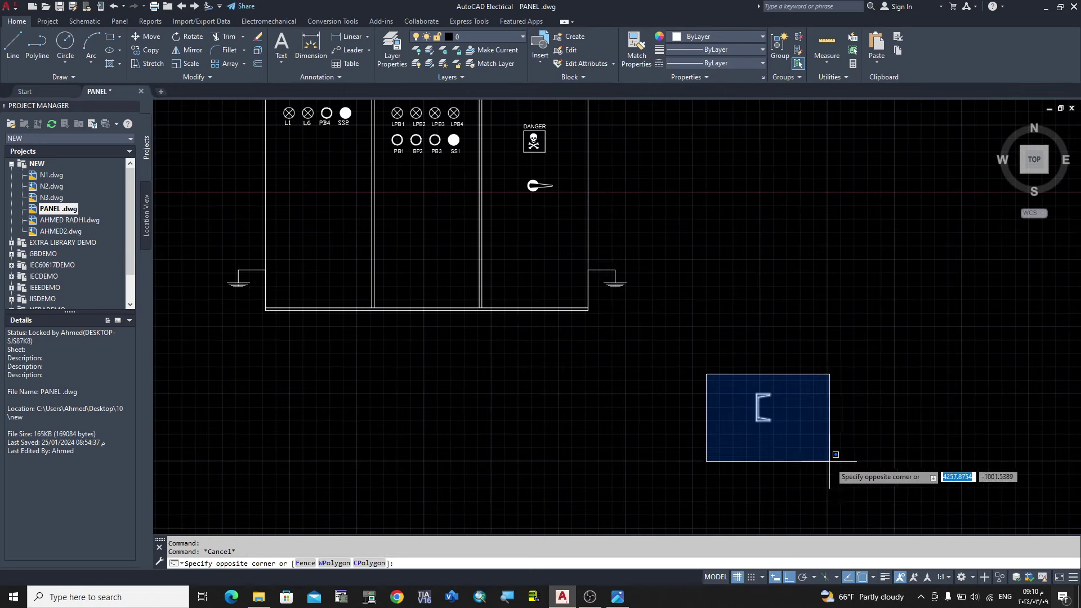
{"action": "left_click", "coordinate": [822, 461]}
{"action": "scroll", "coordinate": [690, 387], "scroll_direction": "up", "scroll_amount": 4}
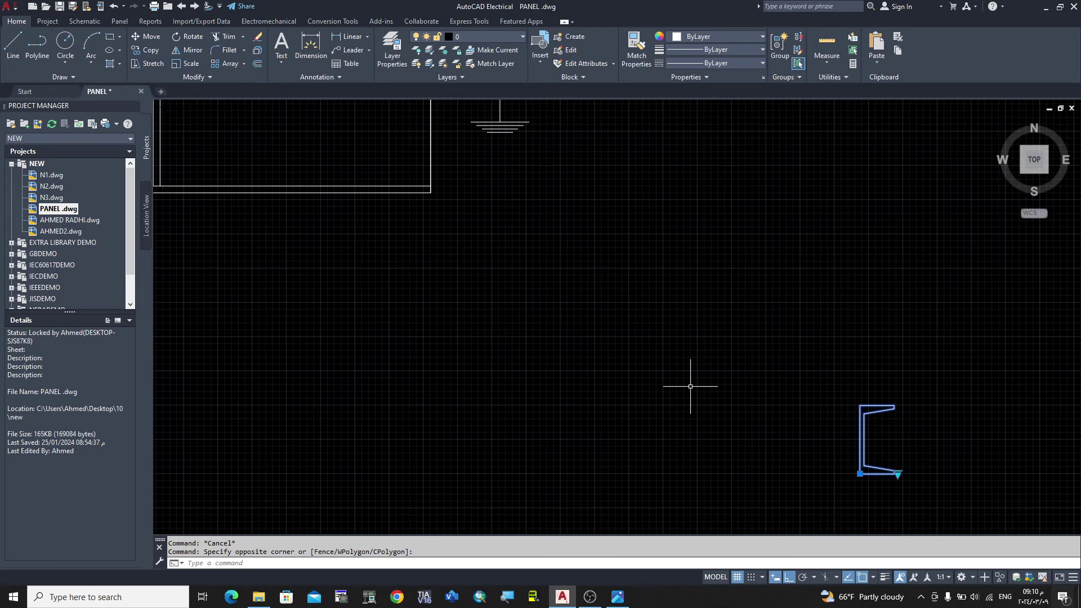
{"action": "key", "text": "Escape"}
{"action": "left_click", "coordinate": [619, 597]}
{"action": "scroll", "coordinate": [676, 518], "scroll_direction": "up", "scroll_amount": 2}
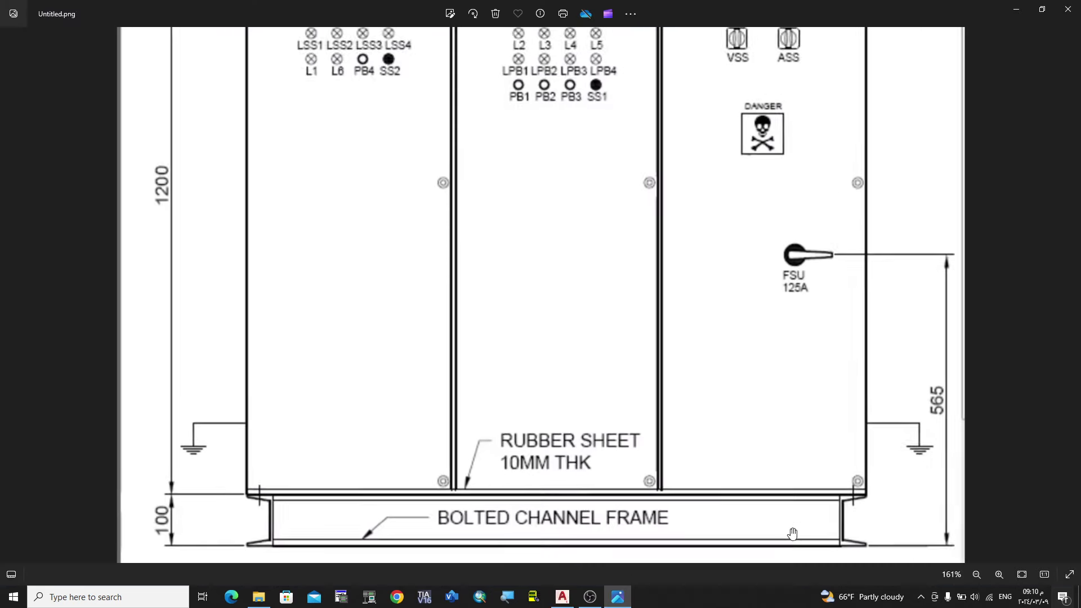
{"action": "scroll", "coordinate": [913, 515], "scroll_direction": "up", "scroll_amount": 2}
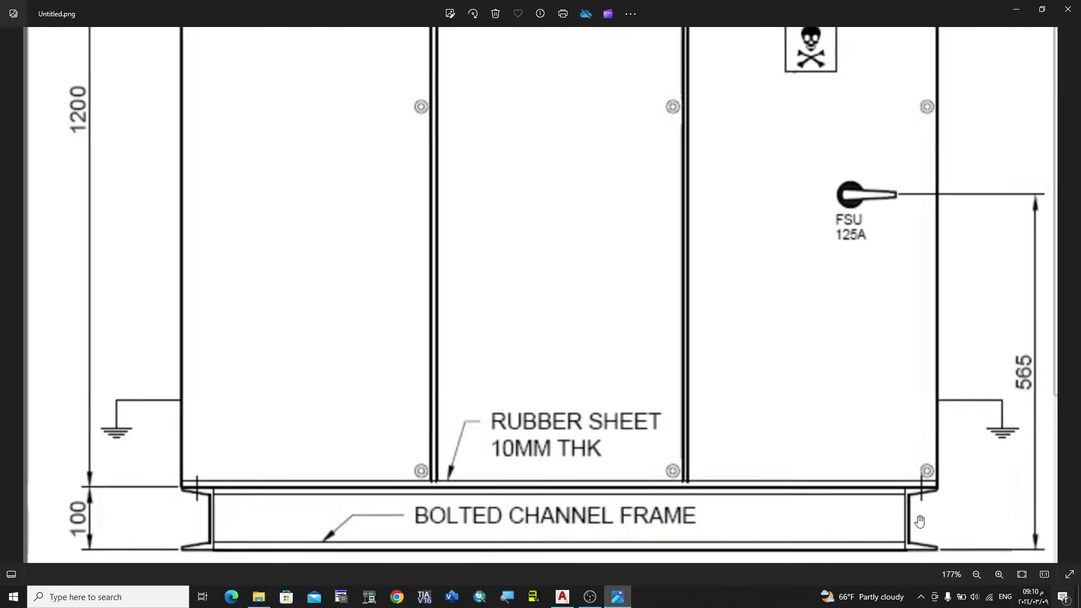
{"action": "left_click", "coordinate": [562, 597]}
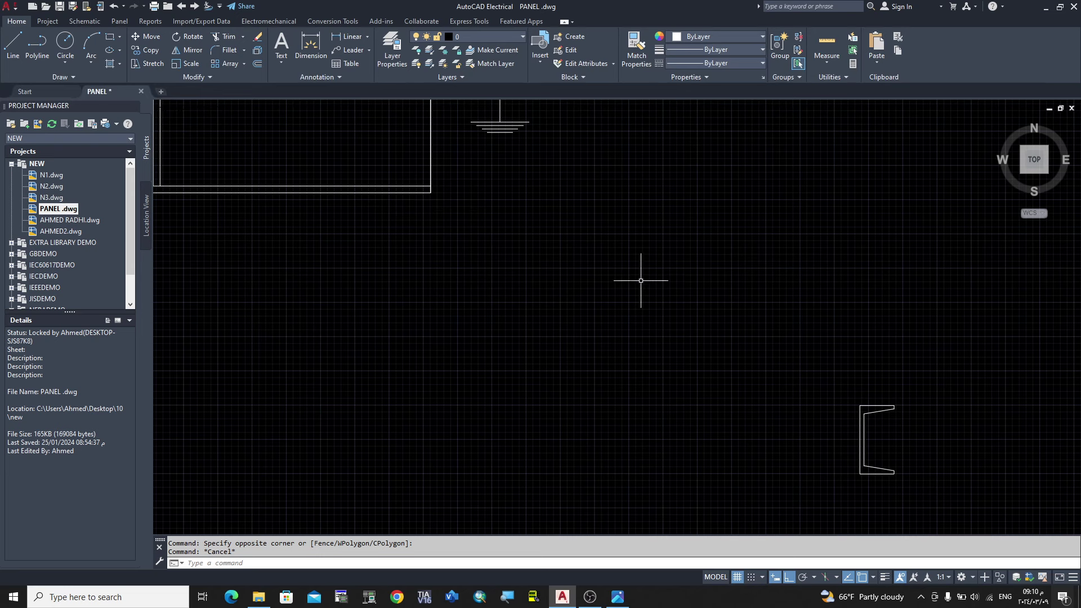
{"action": "left_click", "coordinate": [153, 41]}
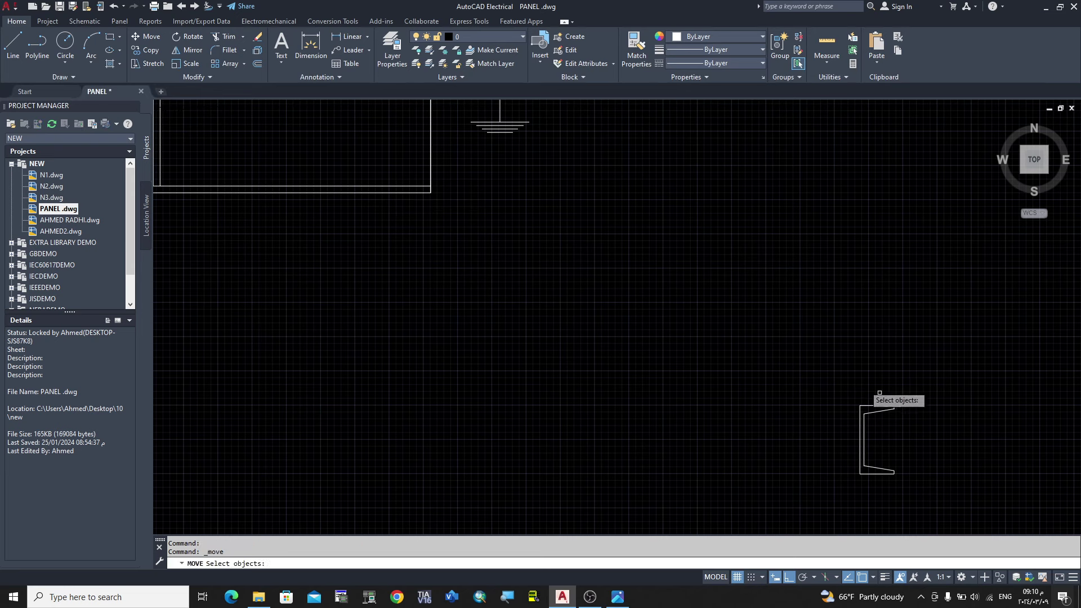
Step: Move the C-channel by its top corner to sit under the panel's bottom-right corner
{"action": "left_click", "coordinate": [749, 344]}
{"action": "left_click", "coordinate": [944, 513]}
{"action": "key", "text": "Return"}
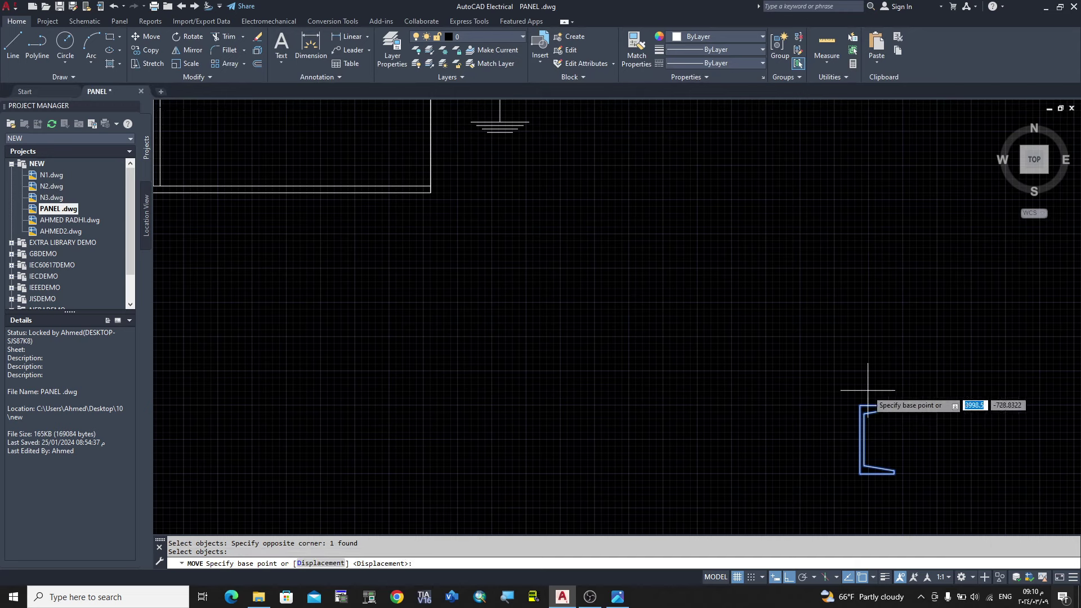
{"action": "scroll", "coordinate": [929, 419], "scroll_direction": "up", "scroll_amount": 5}
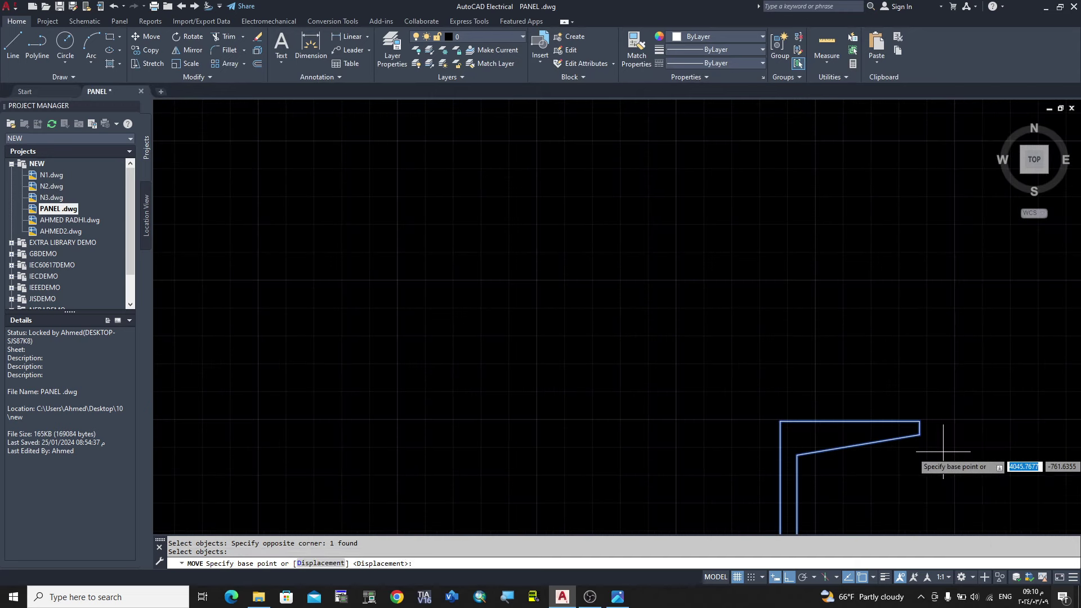
{"action": "left_click", "coordinate": [920, 422]}
{"action": "scroll", "coordinate": [920, 421], "scroll_direction": "down", "scroll_amount": 5}
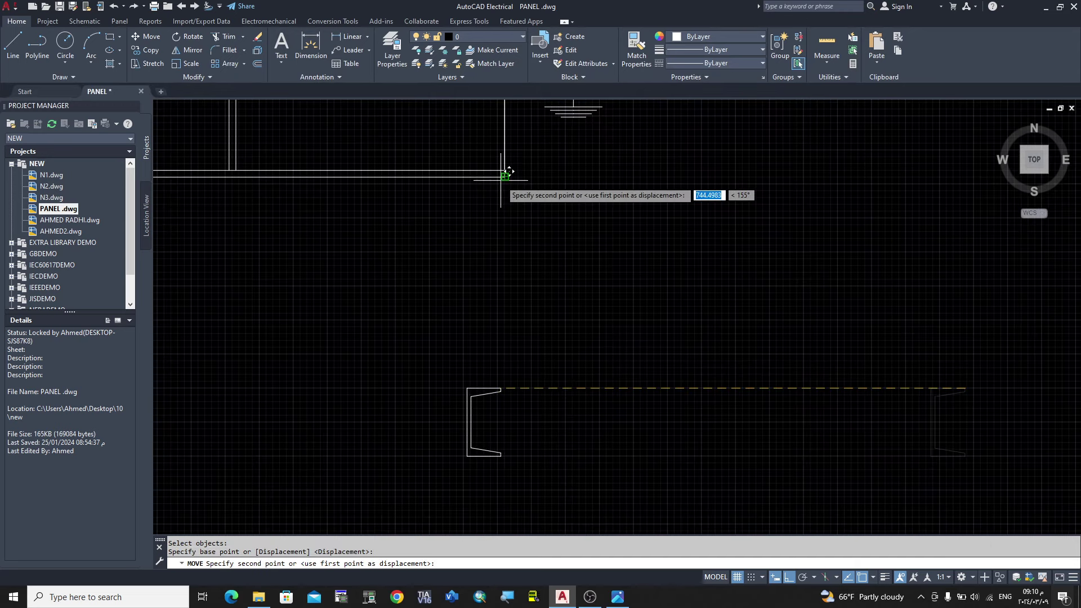
{"action": "scroll", "coordinate": [510, 173], "scroll_direction": "up", "scroll_amount": 2}
{"action": "scroll", "coordinate": [507, 164], "scroll_direction": "up", "scroll_amount": 2}
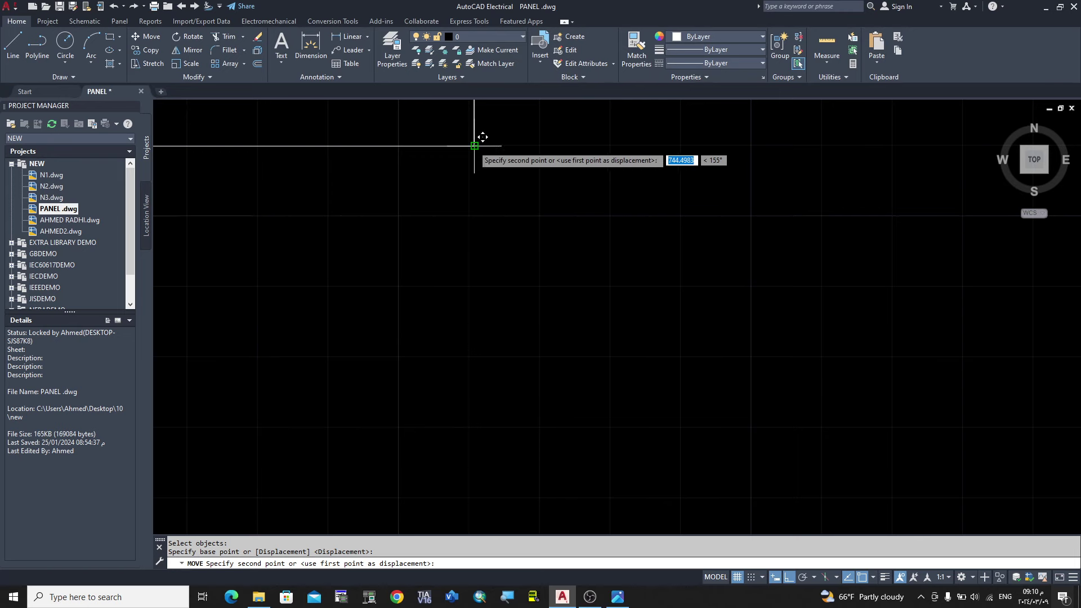
{"action": "left_click", "coordinate": [475, 145]}
{"action": "scroll", "coordinate": [782, 230], "scroll_direction": "down", "scroll_amount": 5}
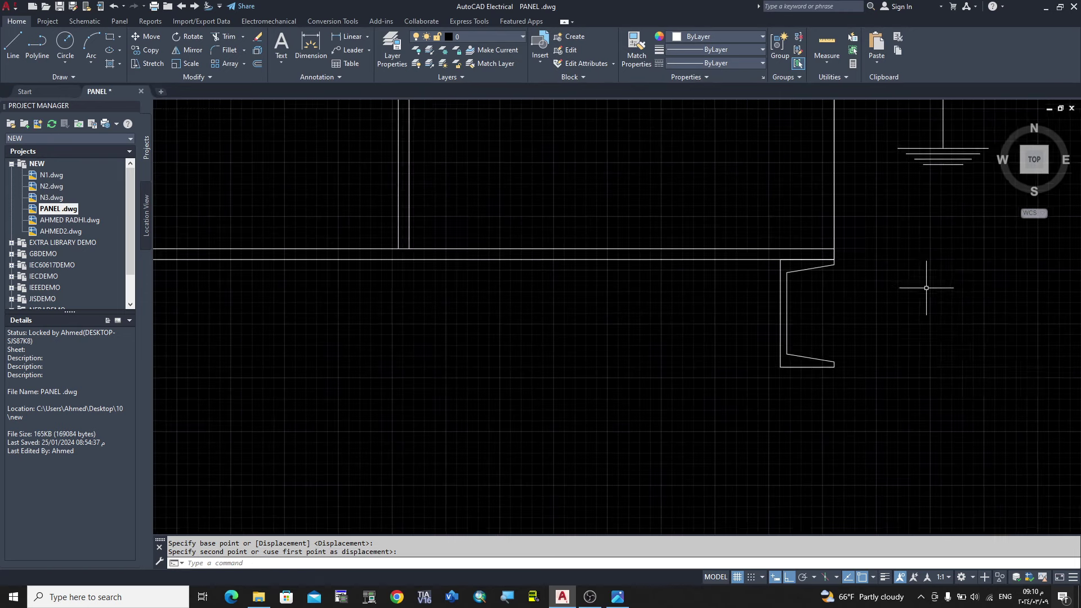
Step: Mirror the channel about the panel centre, keeping the original, under the bottom-left corner
{"action": "left_click", "coordinate": [973, 310]}
{"action": "left_click", "coordinate": [665, 337]}
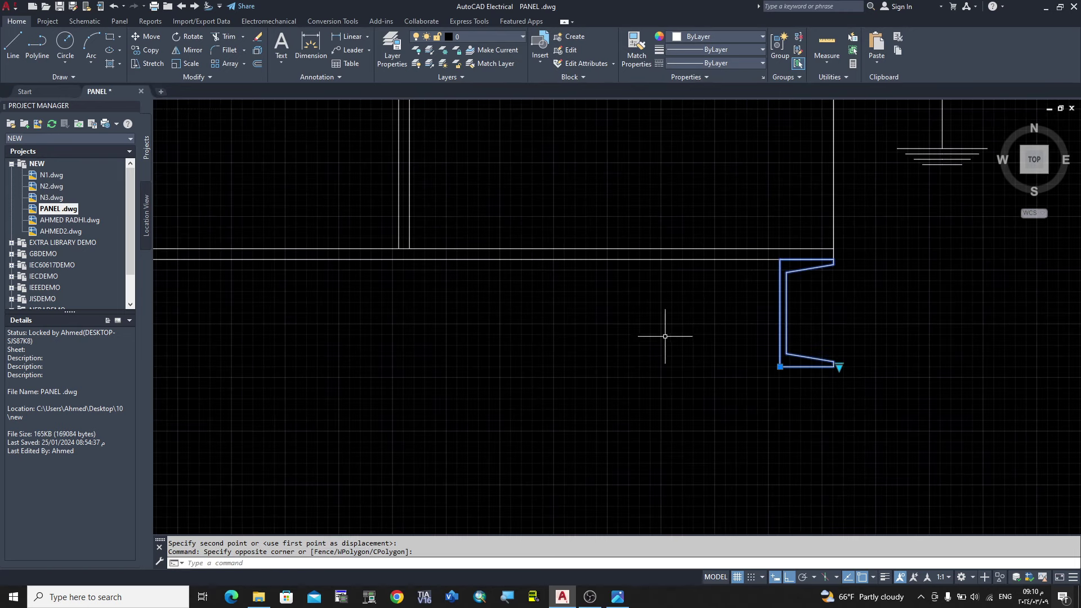
{"action": "left_click", "coordinate": [188, 51]}
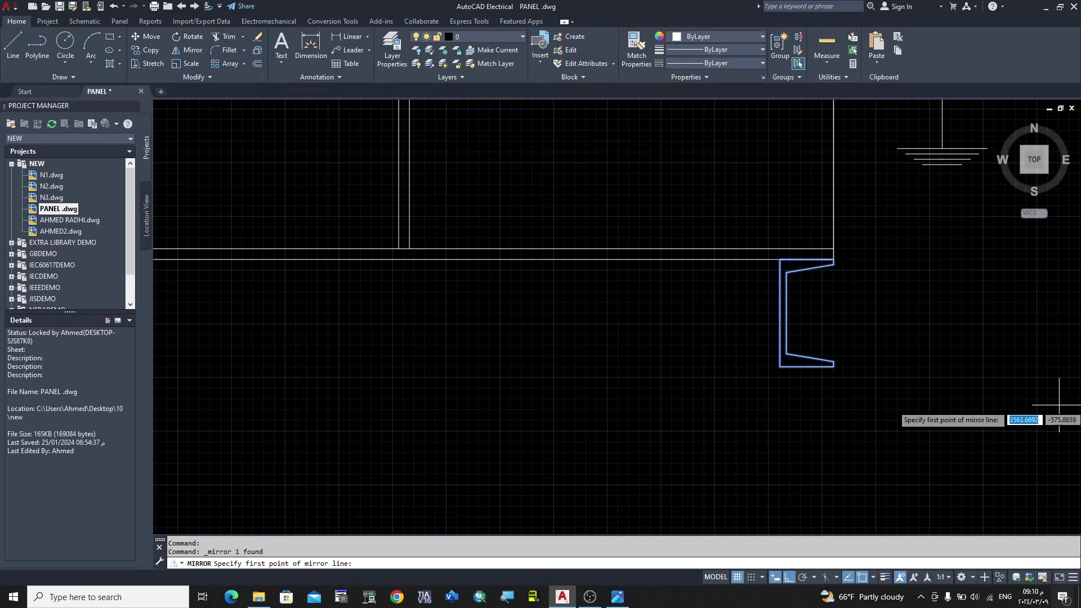
{"action": "scroll", "coordinate": [1059, 404], "scroll_direction": "down", "scroll_amount": 2}
{"action": "scroll", "coordinate": [845, 369], "scroll_direction": "up", "scroll_amount": 1}
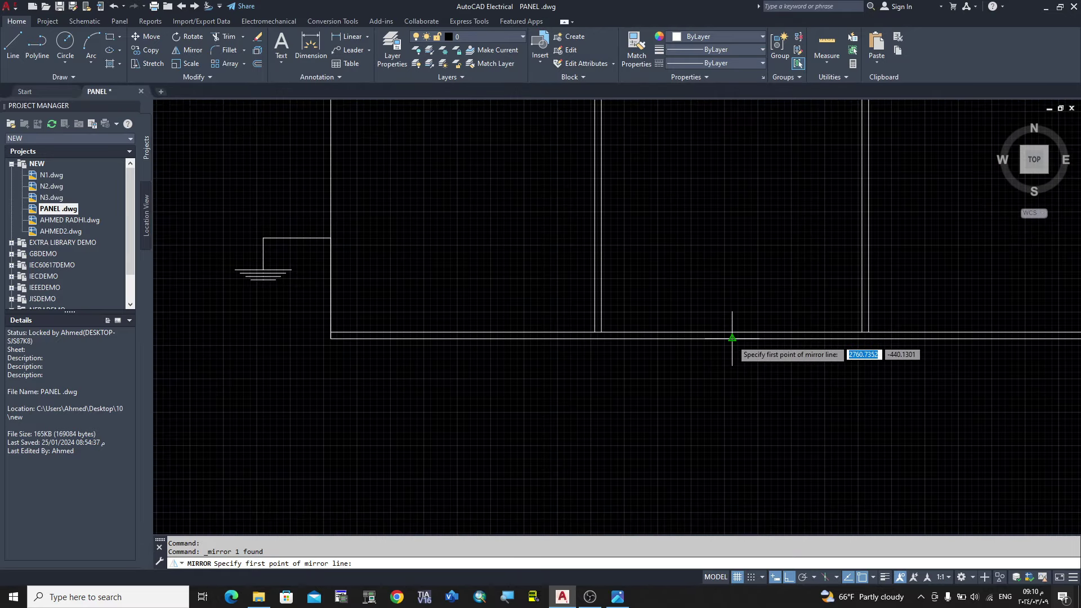
{"action": "left_click", "coordinate": [732, 338]}
{"action": "left_click", "coordinate": [730, 476]}
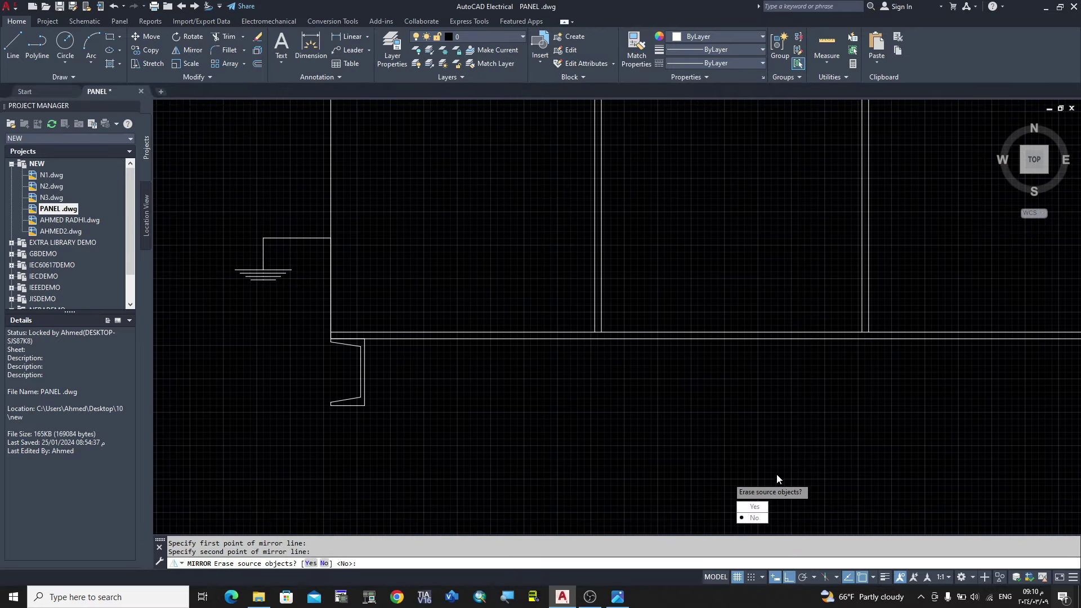
{"action": "left_click", "coordinate": [759, 518]}
{"action": "scroll", "coordinate": [773, 452], "scroll_direction": "down", "scroll_amount": 2}
{"action": "scroll", "coordinate": [772, 452], "scroll_direction": "down", "scroll_amount": 1}
{"action": "scroll", "coordinate": [774, 455], "scroll_direction": "up", "scroll_amount": 2}
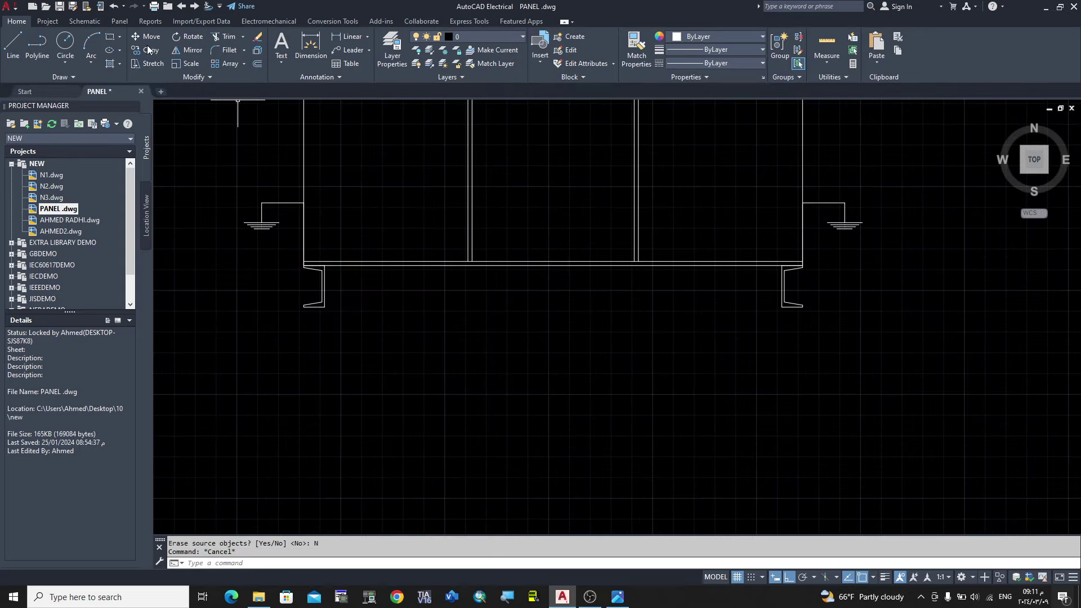
{"action": "left_click", "coordinate": [13, 45]}
{"action": "left_click", "coordinate": [617, 597]}
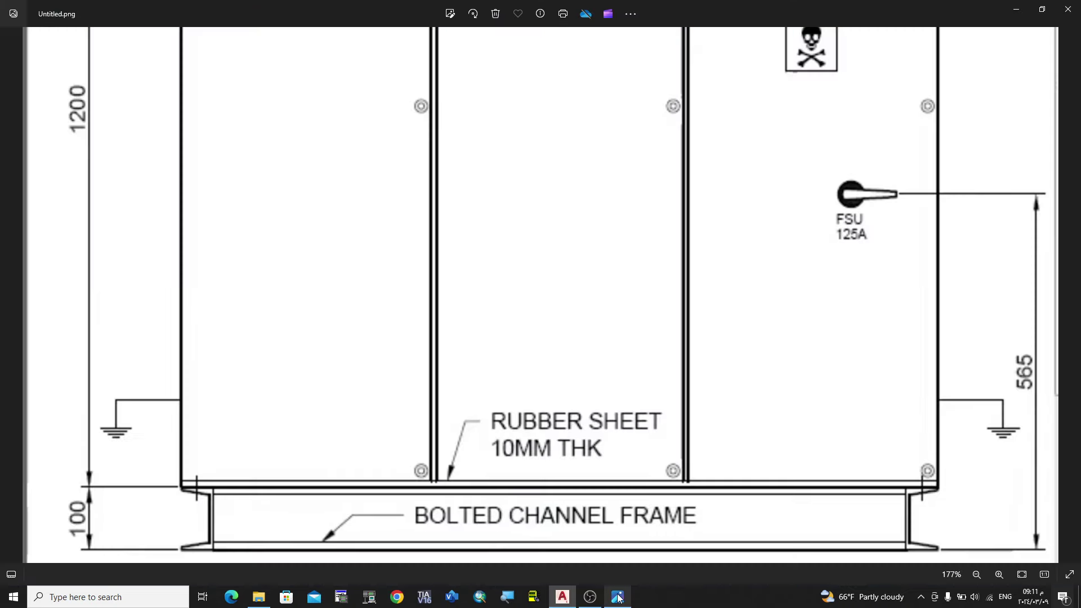
{"action": "scroll", "coordinate": [658, 253], "scroll_direction": "down", "scroll_amount": 1}
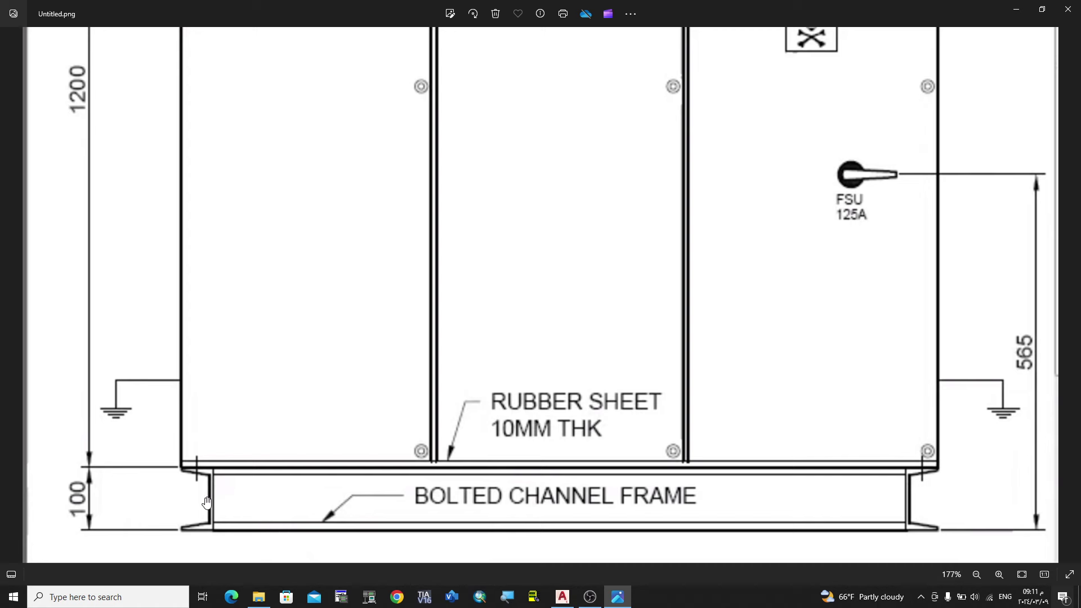
{"action": "left_click", "coordinate": [555, 603]}
{"action": "scroll", "coordinate": [241, 270], "scroll_direction": "up", "scroll_amount": 2}
Step: Draw a horizontal line linking the right and left channels' bottom ends
{"action": "scroll", "coordinate": [518, 365], "scroll_direction": "up", "scroll_amount": 3}
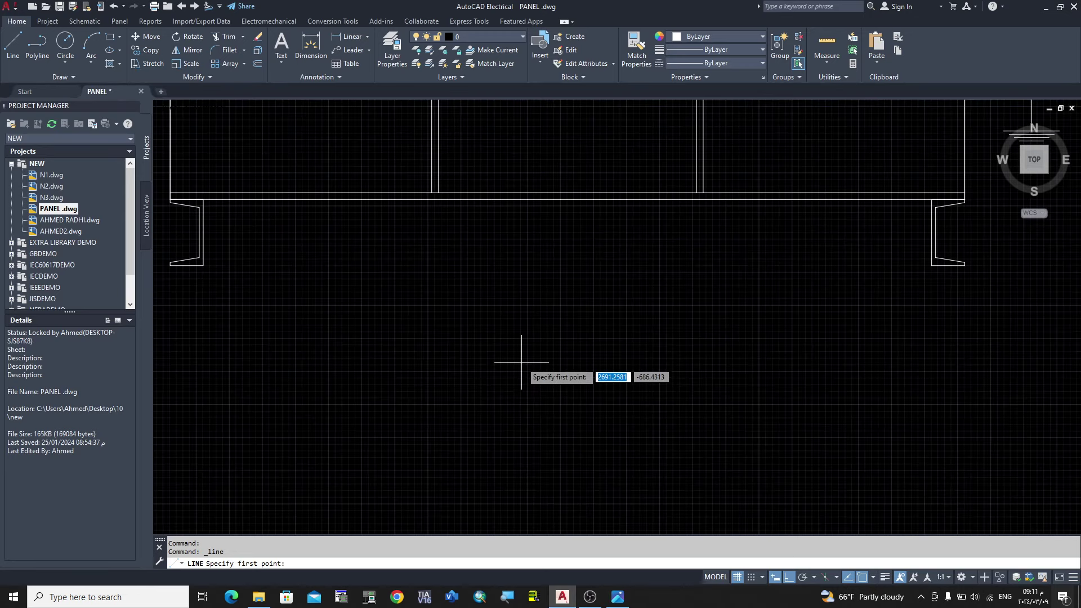
{"action": "left_click", "coordinate": [932, 265]}
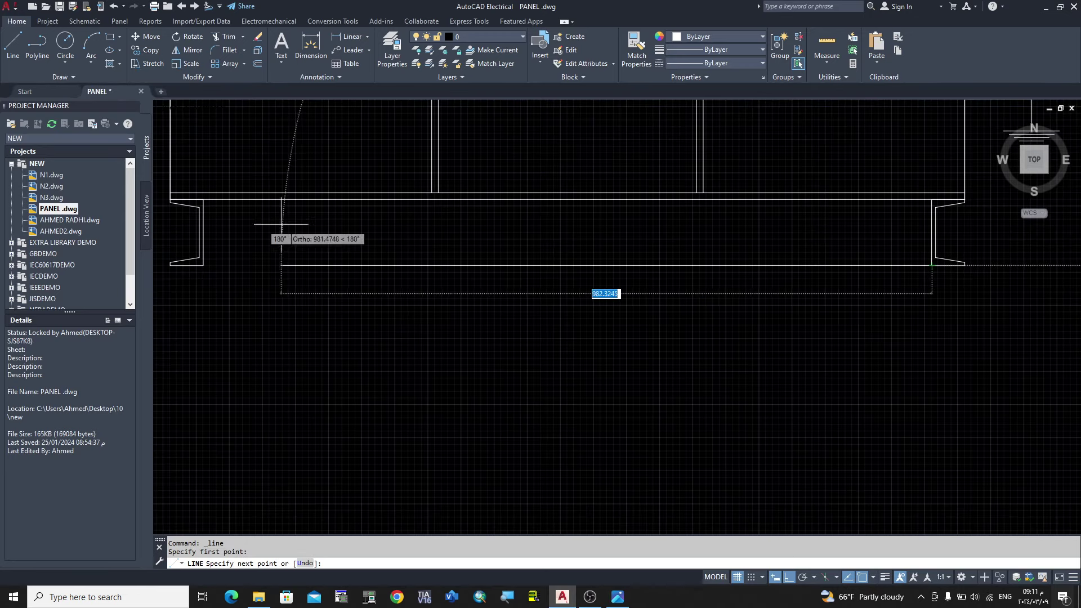
{"action": "left_click", "coordinate": [204, 265]}
{"action": "right_click", "coordinate": [386, 294]}
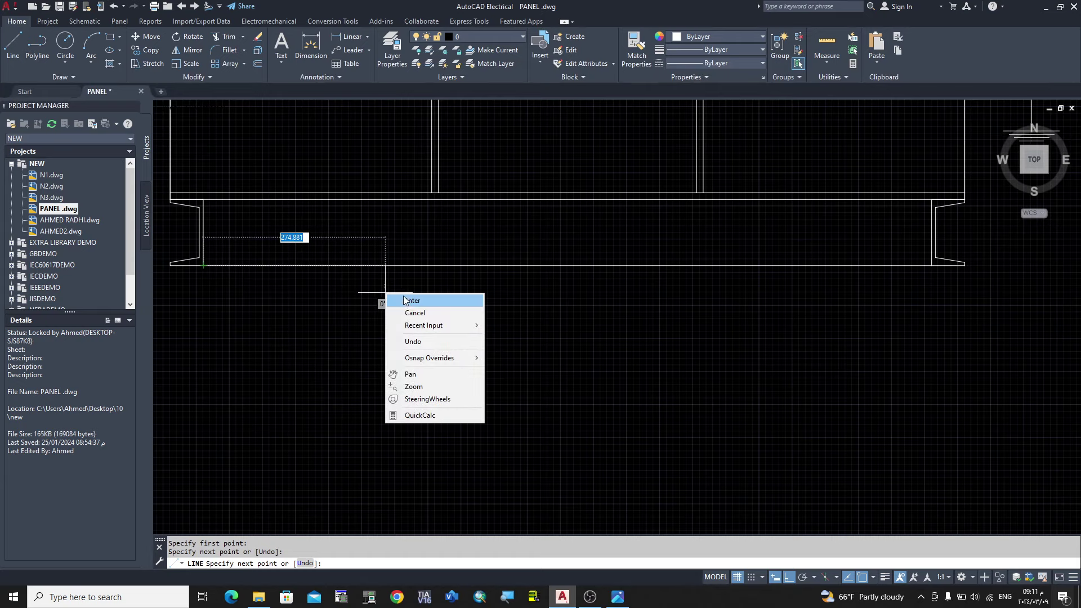
{"action": "left_click", "coordinate": [413, 300]}
Step: Draw a sloped line starting from the left channel section
{"action": "scroll", "coordinate": [217, 242], "scroll_direction": "up", "scroll_amount": 5}
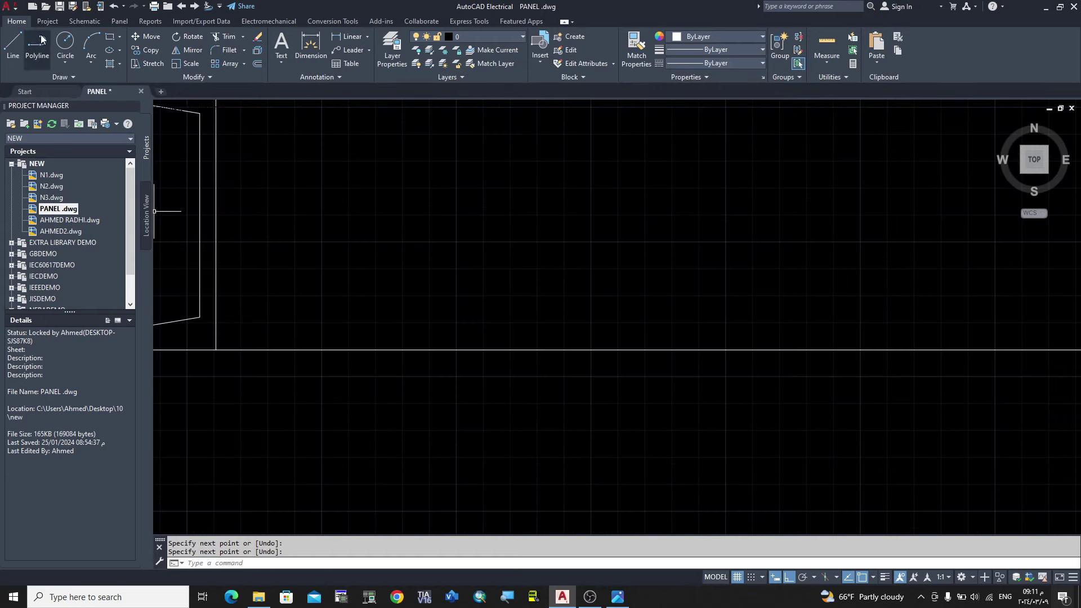
{"action": "left_click", "coordinate": [19, 47]}
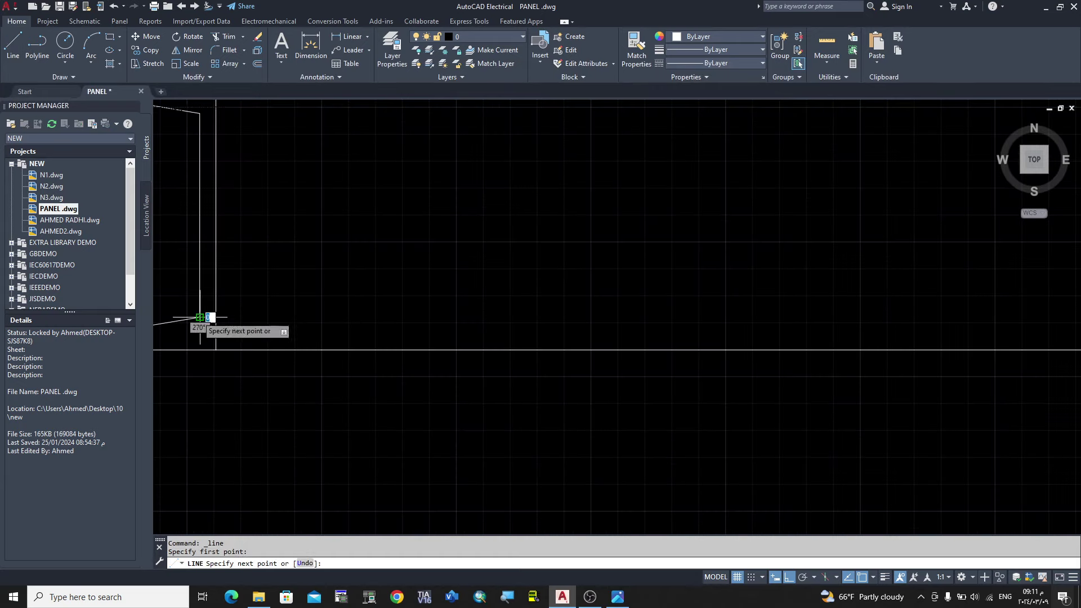
{"action": "left_click", "coordinate": [200, 319]}
{"action": "scroll", "coordinate": [379, 297], "scroll_direction": "down", "scroll_amount": 3}
{"action": "scroll", "coordinate": [851, 335], "scroll_direction": "up", "scroll_amount": 3}
{"action": "scroll", "coordinate": [570, 338], "scroll_direction": "up", "scroll_amount": 2}
{"action": "scroll", "coordinate": [905, 309], "scroll_direction": "down", "scroll_amount": 2}
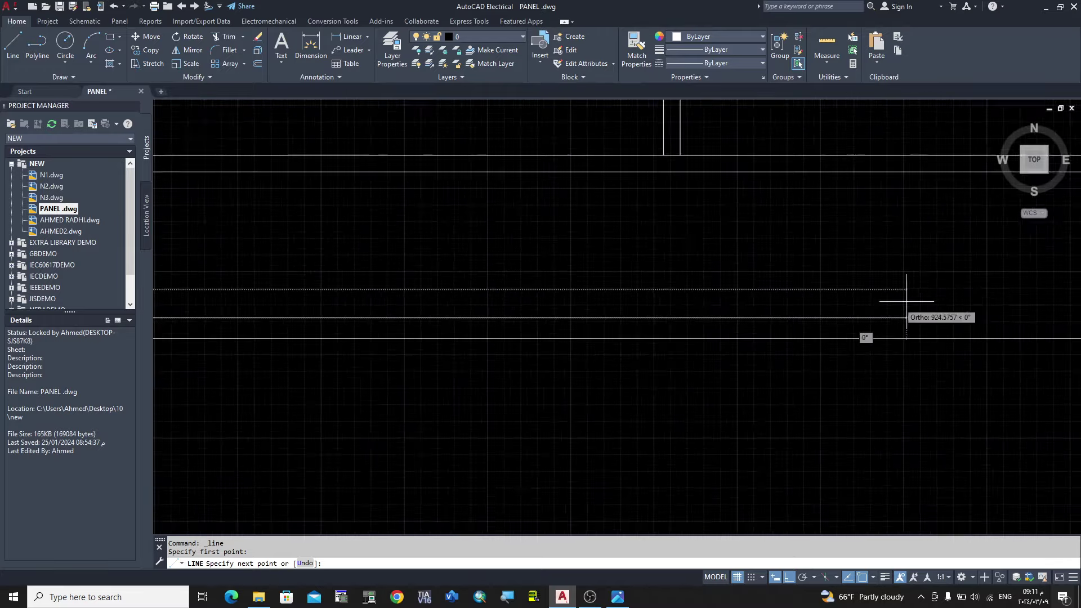
{"action": "scroll", "coordinate": [597, 362], "scroll_direction": "down", "scroll_amount": 3}
{"action": "scroll", "coordinate": [604, 335], "scroll_direction": "up", "scroll_amount": 4}
{"action": "scroll", "coordinate": [563, 383], "scroll_direction": "up", "scroll_amount": 2}
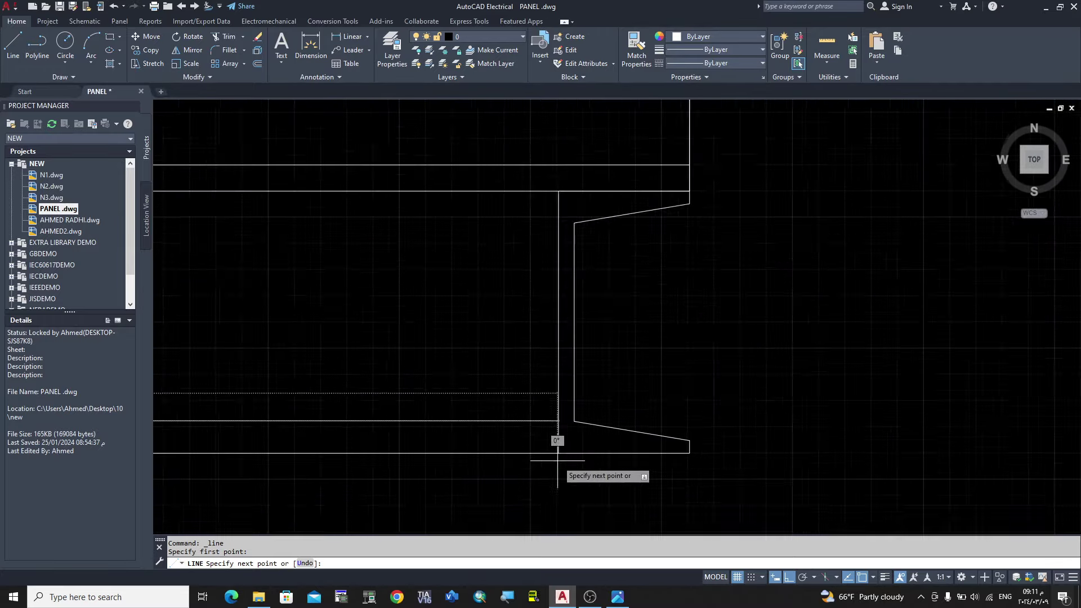
{"action": "scroll", "coordinate": [557, 434], "scroll_direction": "up", "scroll_amount": 2}
{"action": "scroll", "coordinate": [563, 422], "scroll_direction": "up", "scroll_amount": 2}
{"action": "left_click", "coordinate": [583, 398]}
{"action": "right_click", "coordinate": [758, 329]}
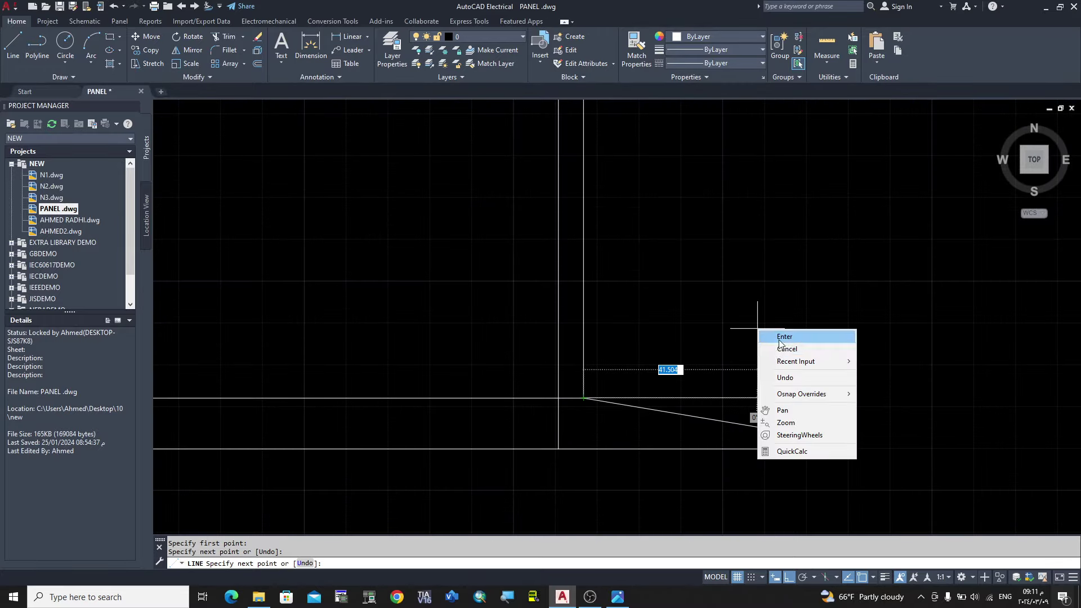
{"action": "left_click", "coordinate": [786, 336]}
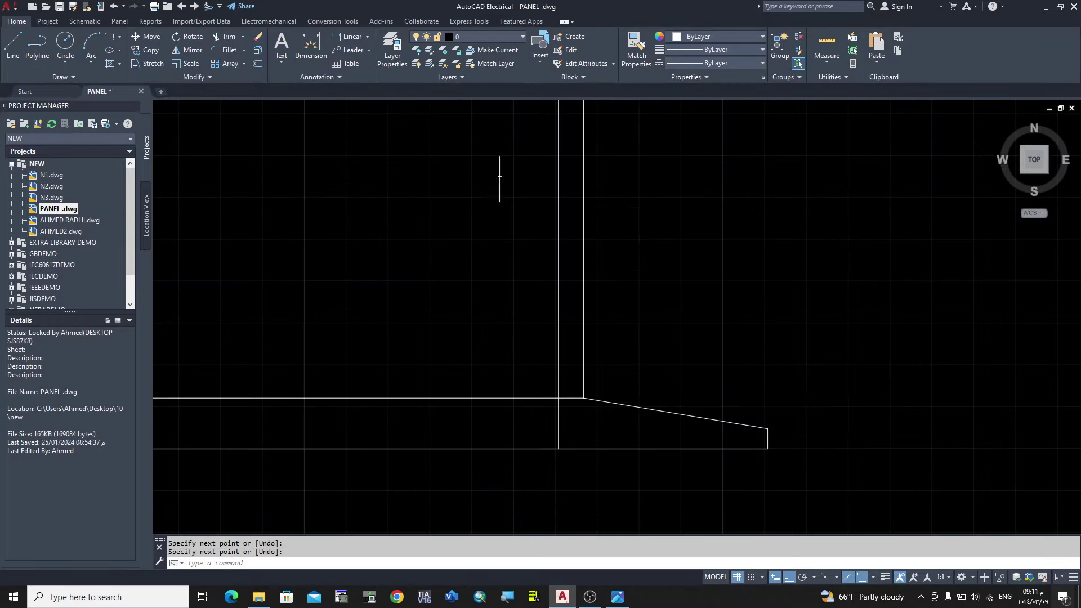
Step: Trim the extra line portions at the channel's left end, checking against the reference image
{"action": "left_click", "coordinate": [226, 38]}
{"action": "scroll", "coordinate": [858, 354], "scroll_direction": "down", "scroll_amount": 2}
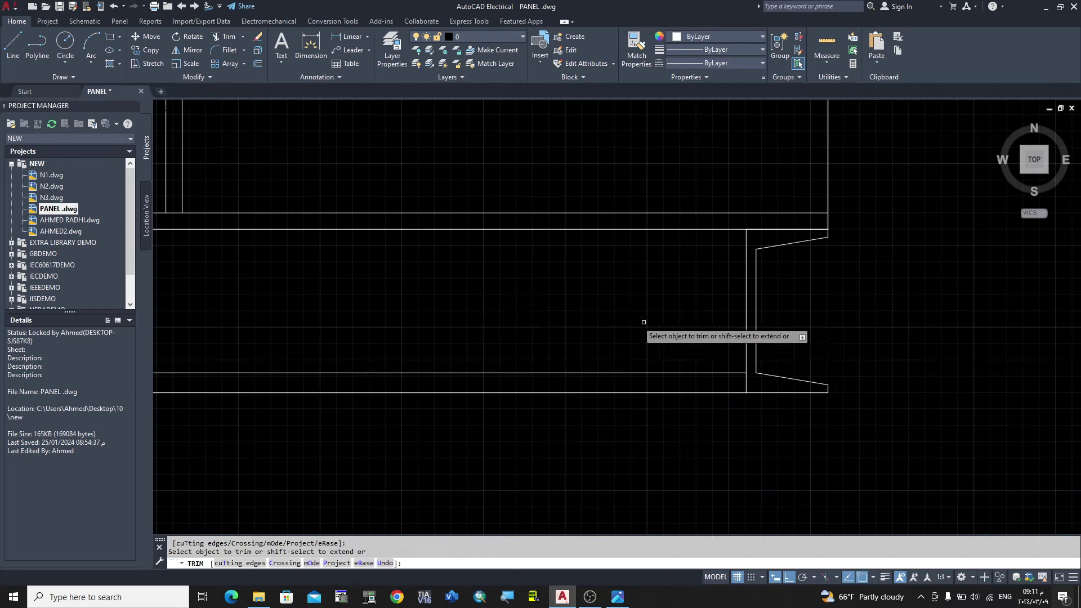
{"action": "scroll", "coordinate": [597, 333], "scroll_direction": "down", "scroll_amount": 2}
{"action": "scroll", "coordinate": [671, 369], "scroll_direction": "down", "scroll_amount": 3}
{"action": "scroll", "coordinate": [447, 357], "scroll_direction": "down", "scroll_amount": 3}
{"action": "scroll", "coordinate": [300, 380], "scroll_direction": "up", "scroll_amount": 8}
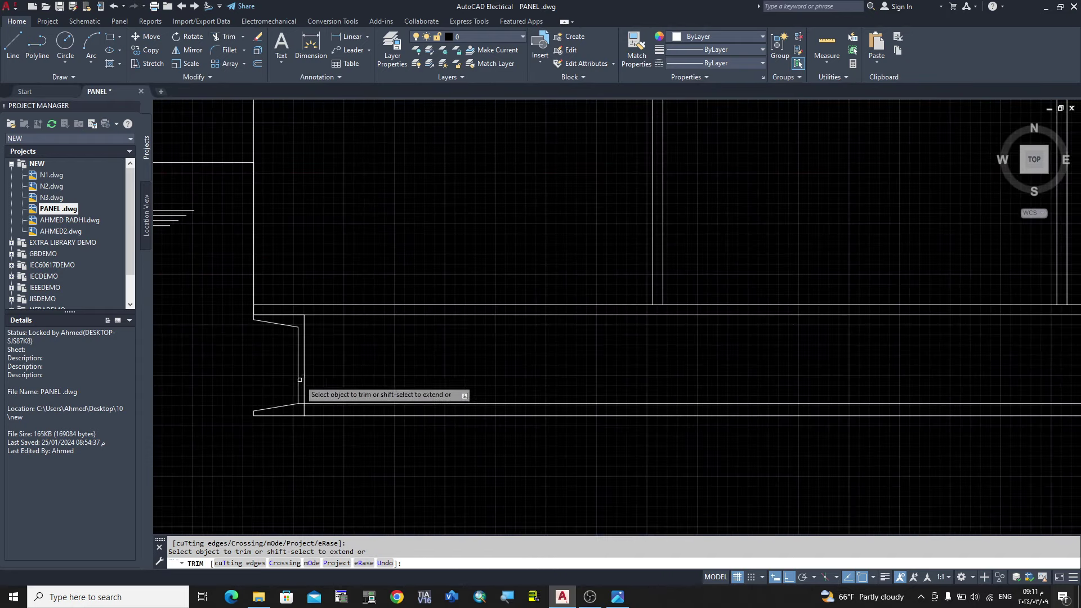
{"action": "scroll", "coordinate": [300, 380], "scroll_direction": "up", "scroll_amount": 5}
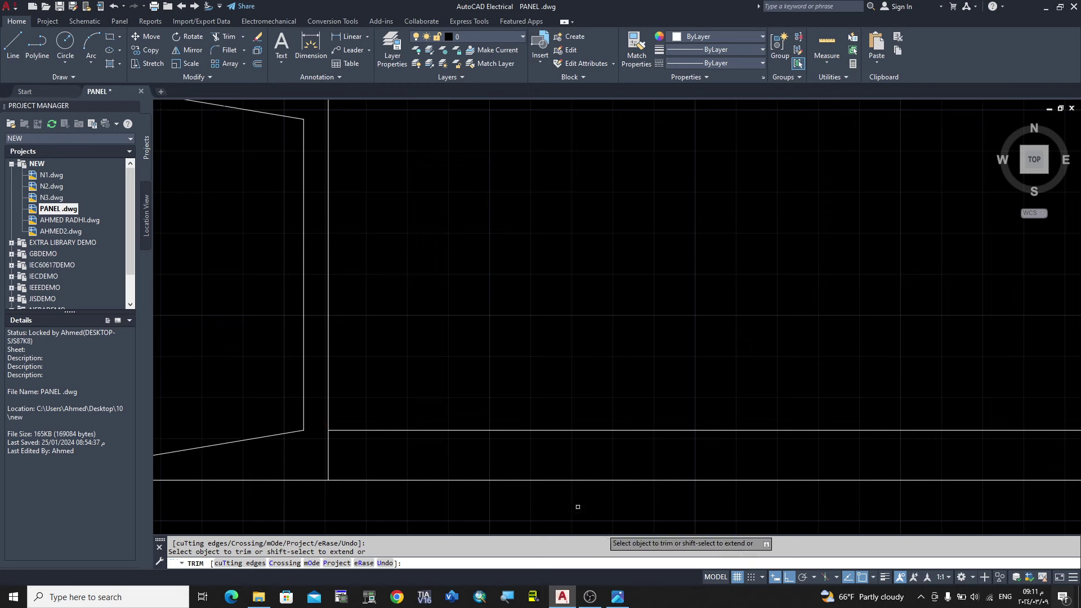
{"action": "left_click", "coordinate": [617, 596]}
{"action": "scroll", "coordinate": [203, 494], "scroll_direction": "up", "scroll_amount": 2}
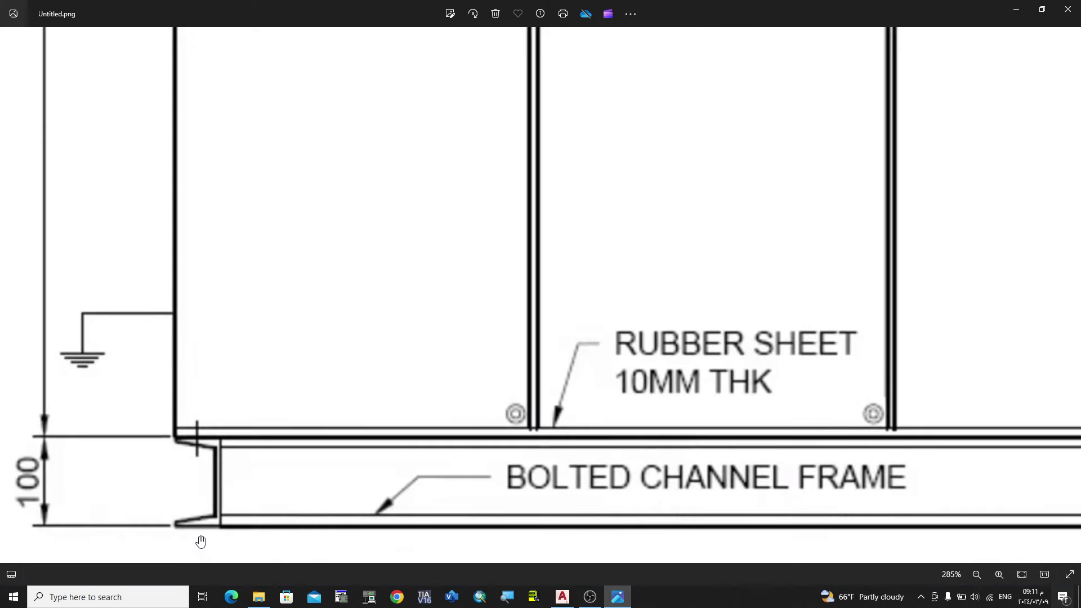
{"action": "scroll", "coordinate": [208, 535], "scroll_direction": "up", "scroll_amount": 2}
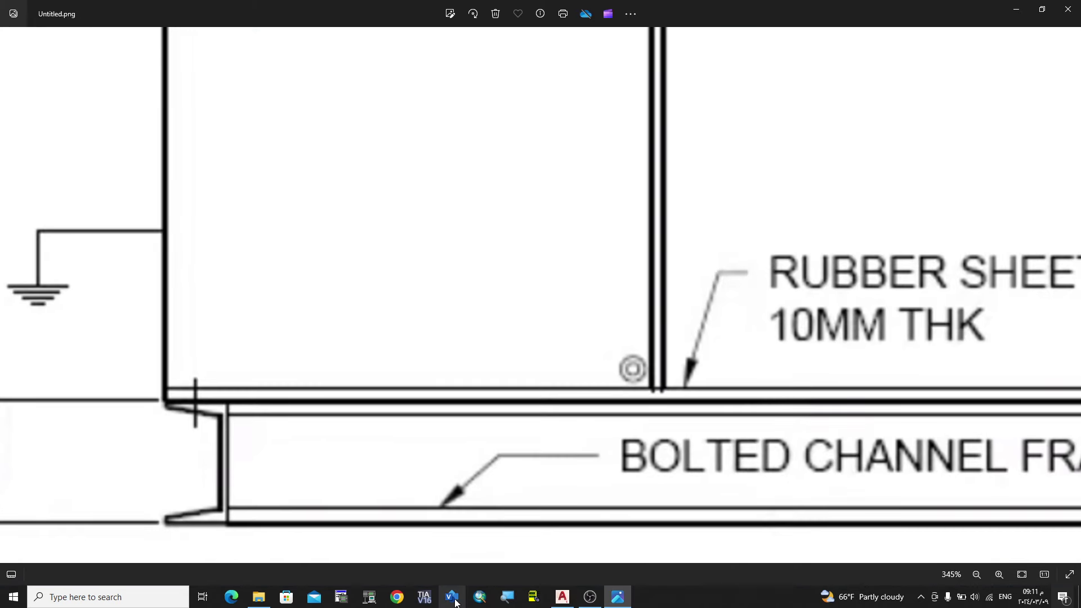
{"action": "left_click", "coordinate": [574, 605]}
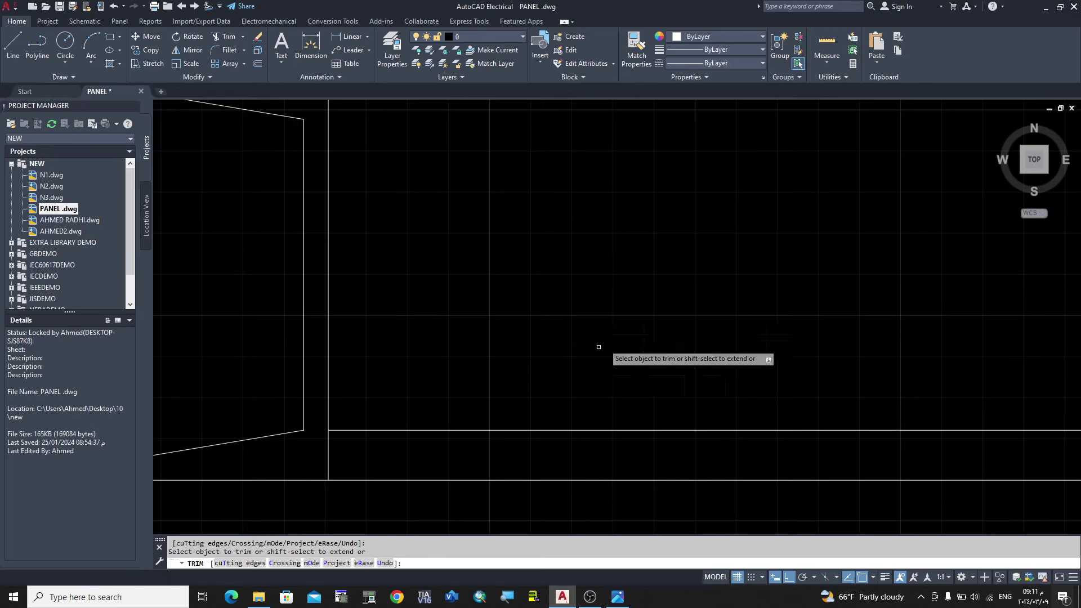
{"action": "scroll", "coordinate": [599, 355], "scroll_direction": "down", "scroll_amount": 4}
{"action": "key", "text": "Escape"}
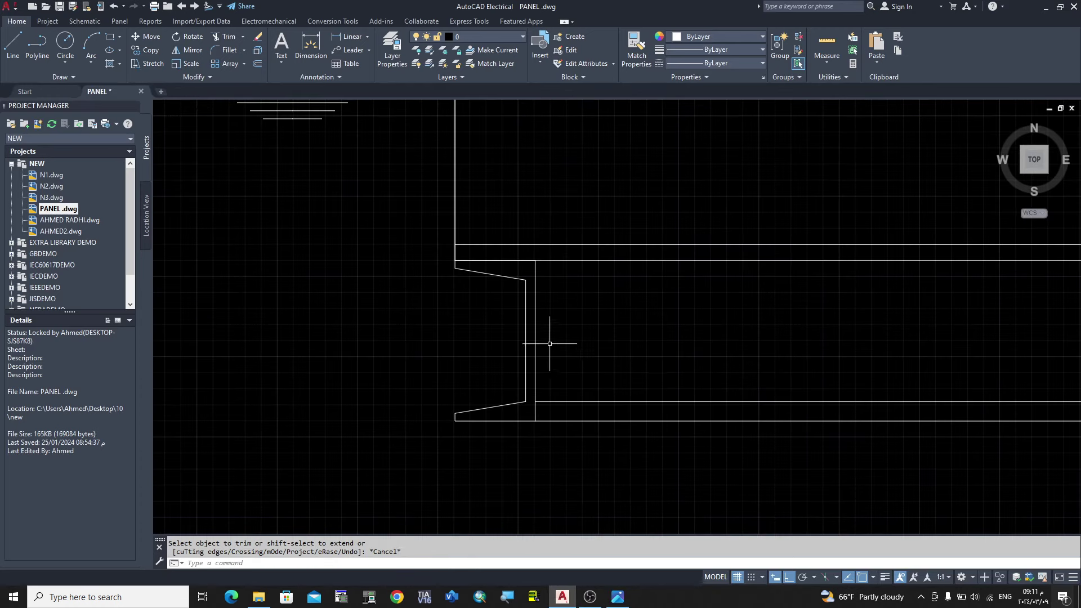
Step: Mirror the channel's lower inner line about a horizontal axis through the flange edge, keeping the original
{"action": "left_click", "coordinate": [181, 50]}
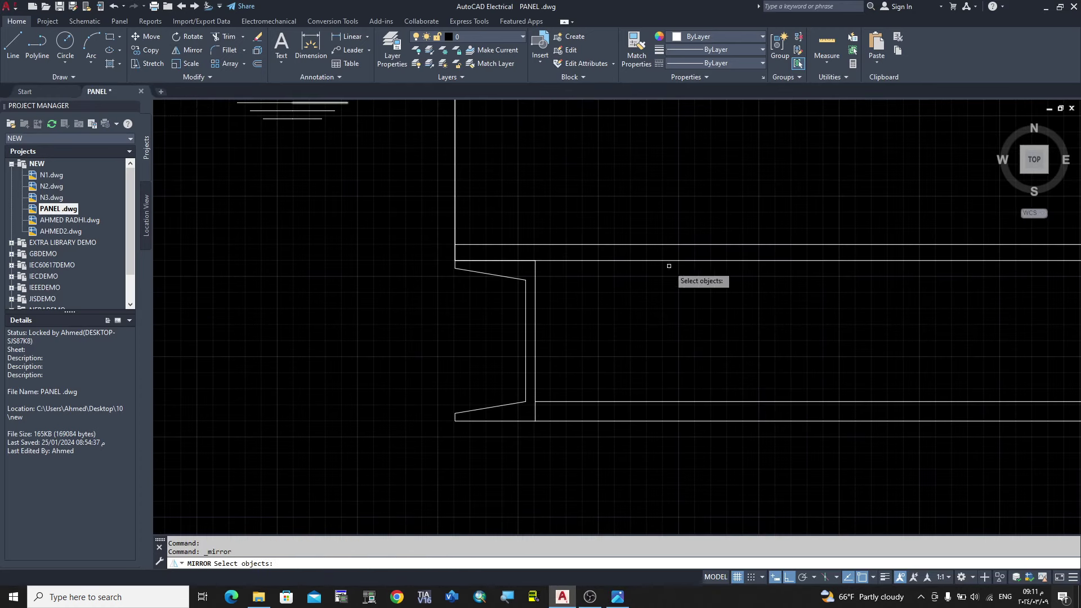
{"action": "left_click", "coordinate": [799, 400]}
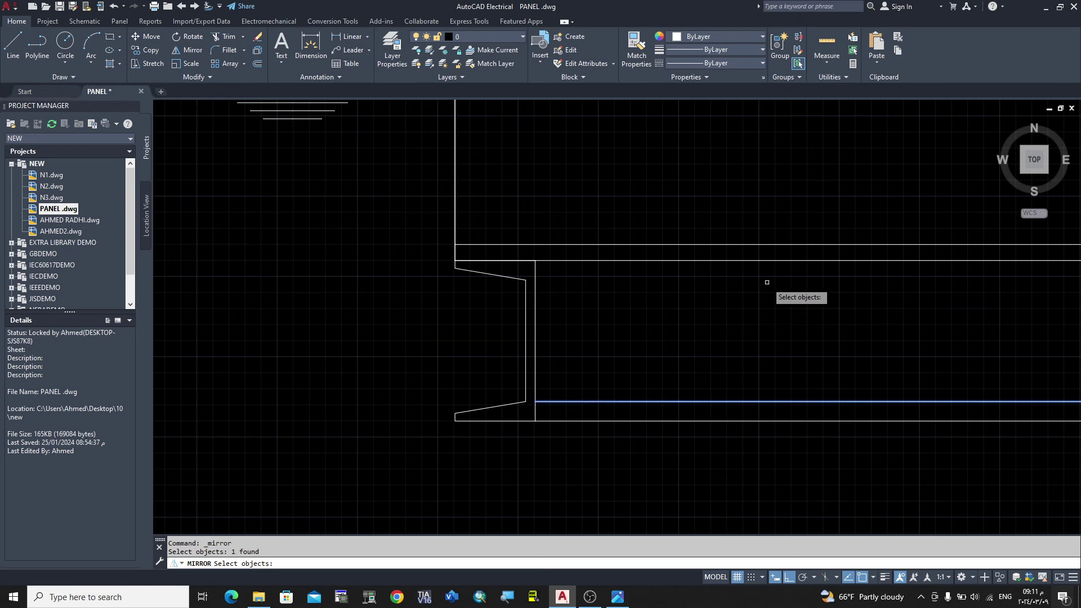
{"action": "key", "text": "Return"}
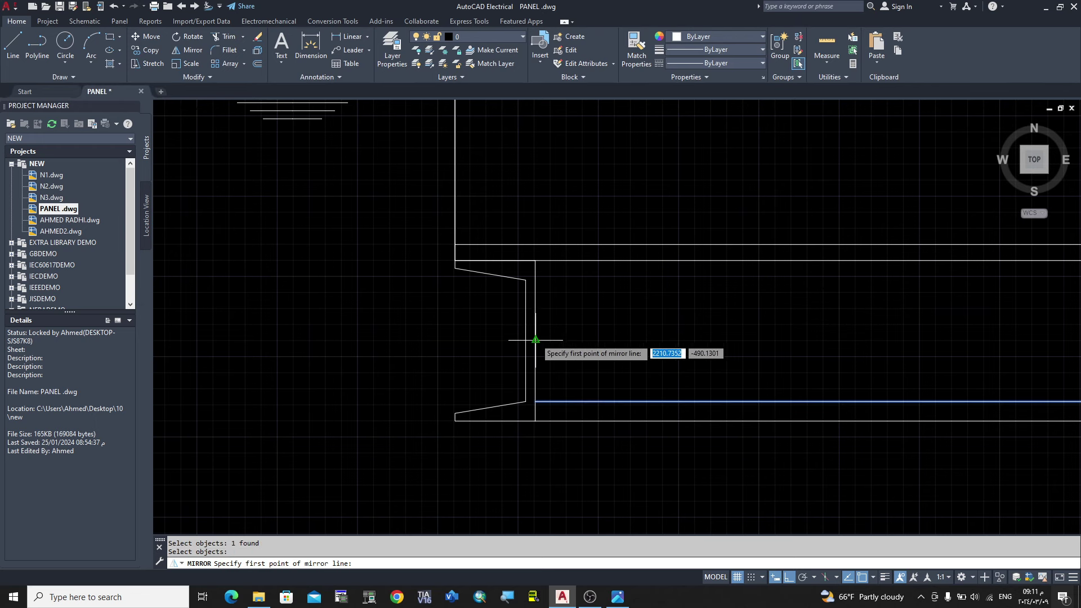
{"action": "left_click", "coordinate": [536, 340]}
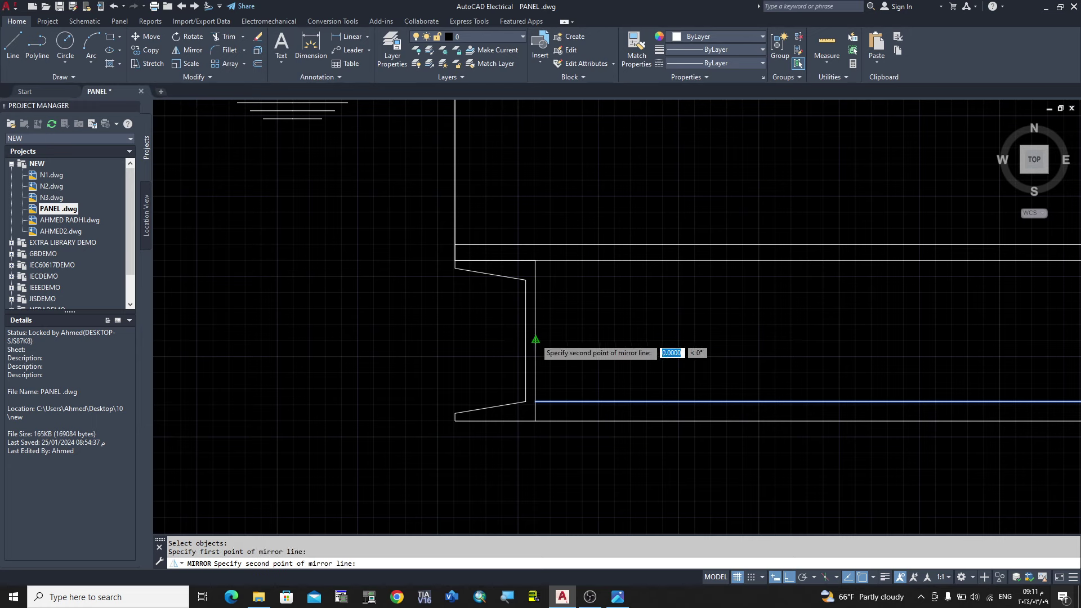
{"action": "left_click", "coordinate": [622, 322]}
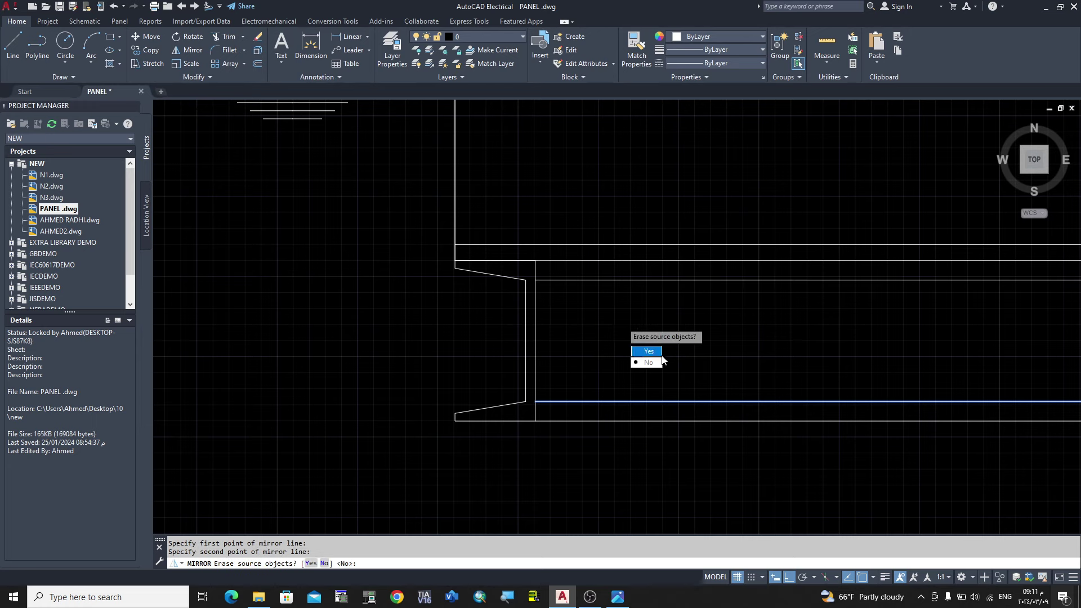
{"action": "left_click", "coordinate": [648, 363]}
{"action": "scroll", "coordinate": [552, 262], "scroll_direction": "down", "scroll_amount": 4}
{"action": "scroll", "coordinate": [639, 326], "scroll_direction": "up", "scroll_amount": 2}
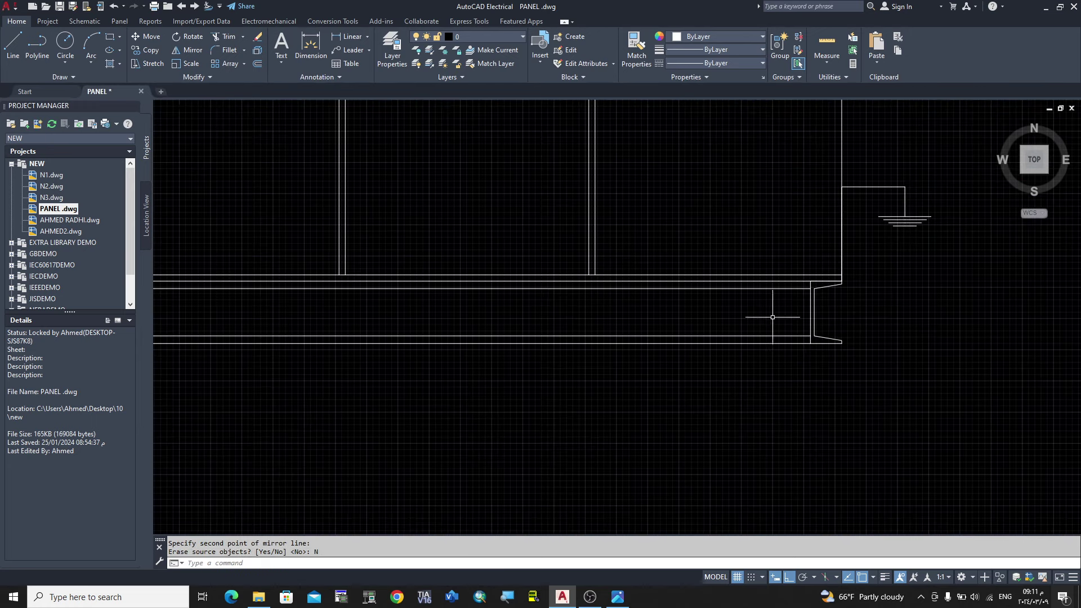
{"action": "scroll", "coordinate": [772, 314], "scroll_direction": "up", "scroll_amount": 1}
{"action": "scroll", "coordinate": [730, 274], "scroll_direction": "up", "scroll_amount": 1}
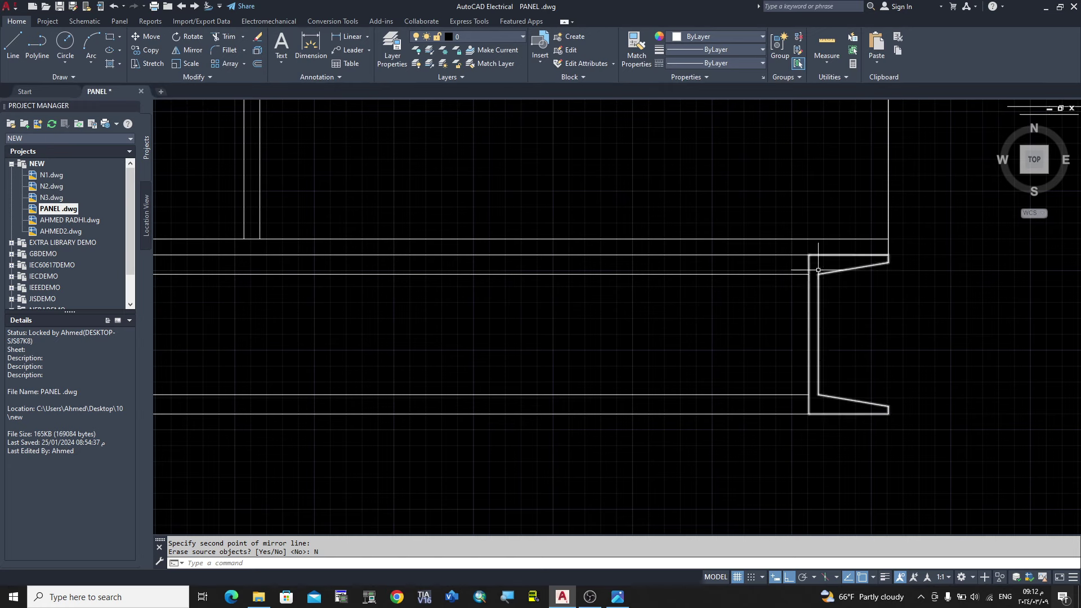
{"action": "scroll", "coordinate": [741, 473], "scroll_direction": "down", "scroll_amount": 4}
{"action": "scroll", "coordinate": [693, 485], "scroll_direction": "up", "scroll_amount": 2}
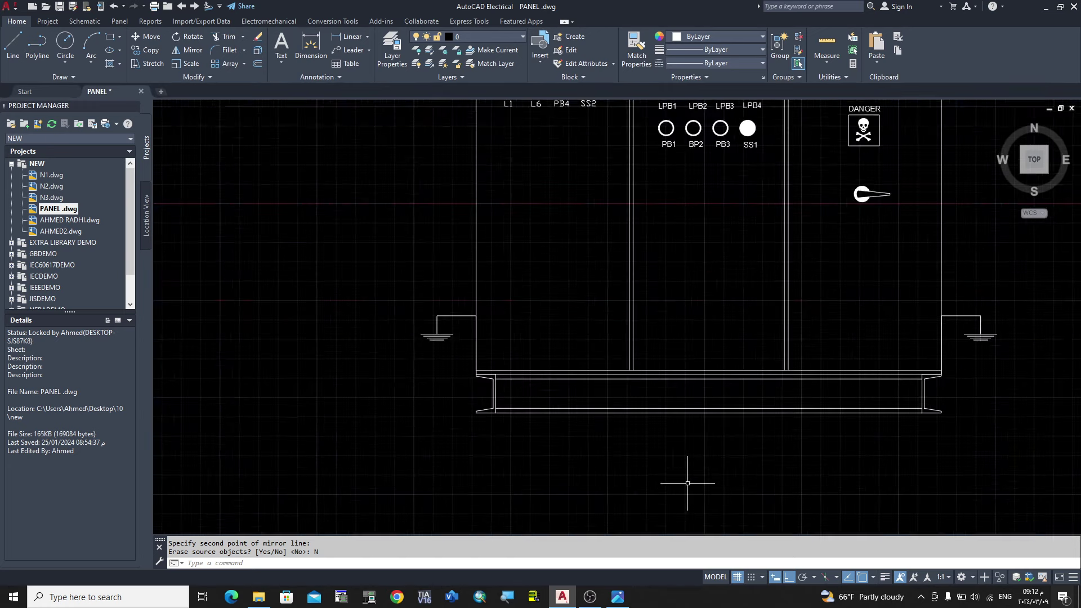
{"action": "scroll", "coordinate": [514, 386], "scroll_direction": "up", "scroll_amount": 2}
Step: Zoom the reference image to inspect the 10MM rubber sheet, channel frame and 100 height dimension
{"action": "left_click", "coordinate": [626, 605]}
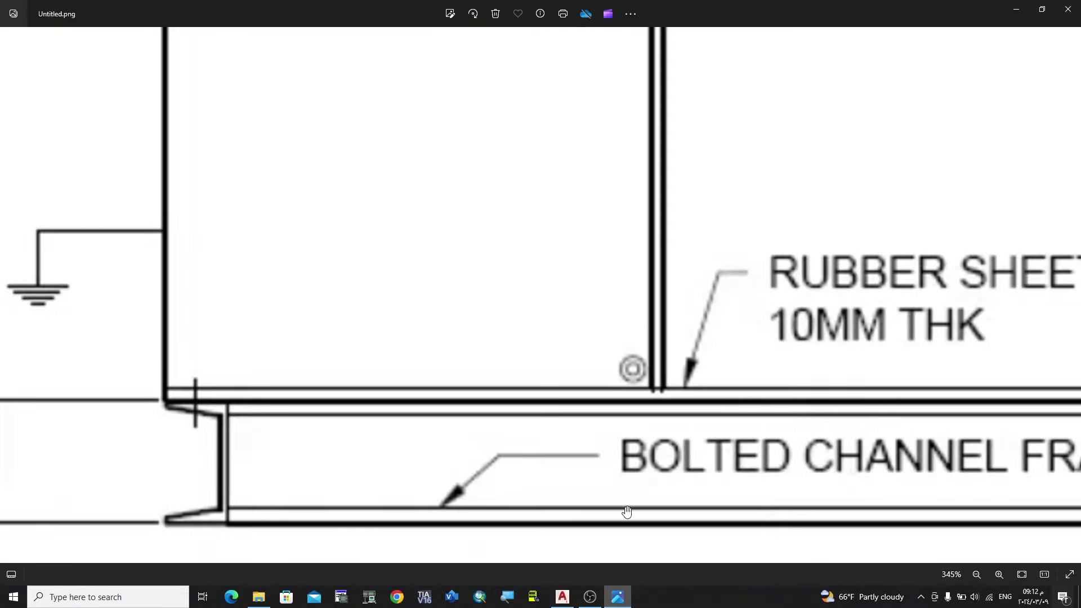
{"action": "scroll", "coordinate": [628, 490], "scroll_direction": "down", "scroll_amount": 1}
{"action": "scroll", "coordinate": [626, 485], "scroll_direction": "down", "scroll_amount": 1}
{"action": "scroll", "coordinate": [616, 470], "scroll_direction": "down", "scroll_amount": 1}
{"action": "scroll", "coordinate": [614, 464], "scroll_direction": "down", "scroll_amount": 2}
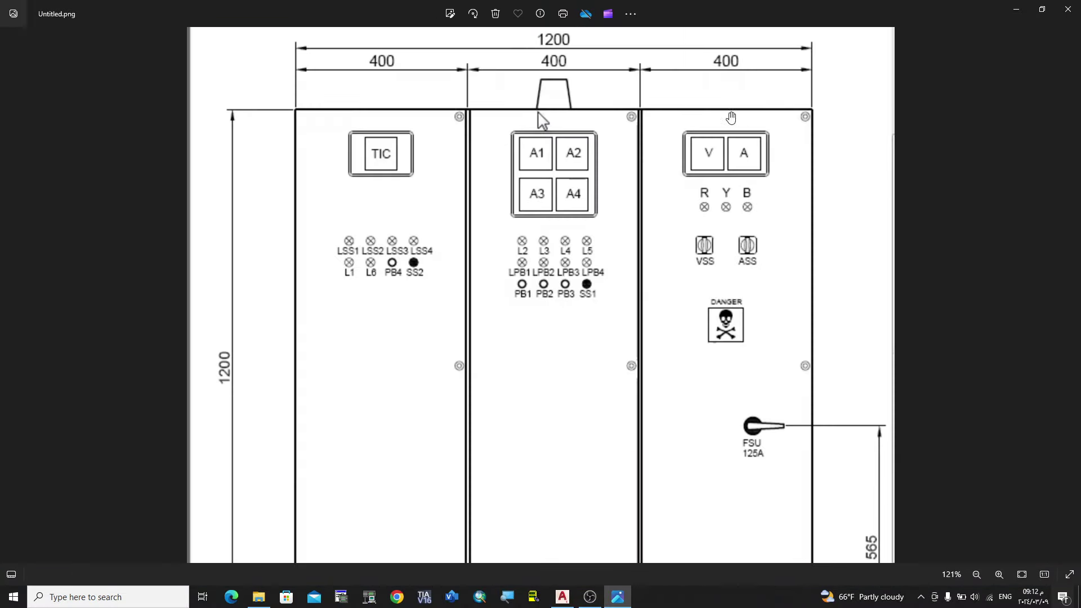
{"action": "scroll", "coordinate": [412, 111], "scroll_direction": "up", "scroll_amount": 2}
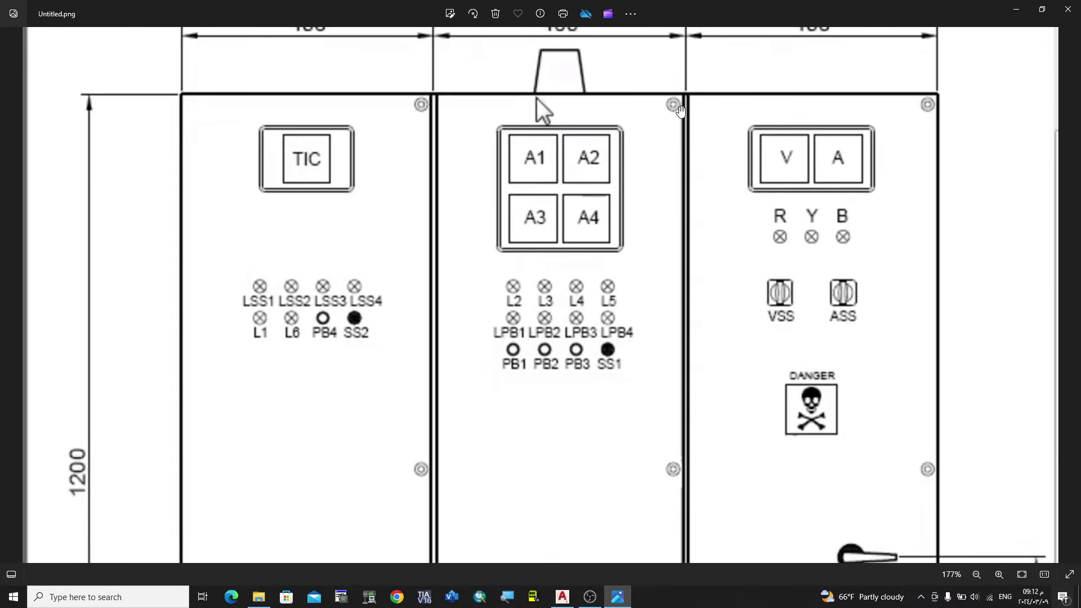
{"action": "scroll", "coordinate": [895, 467], "scroll_direction": "down", "scroll_amount": 5}
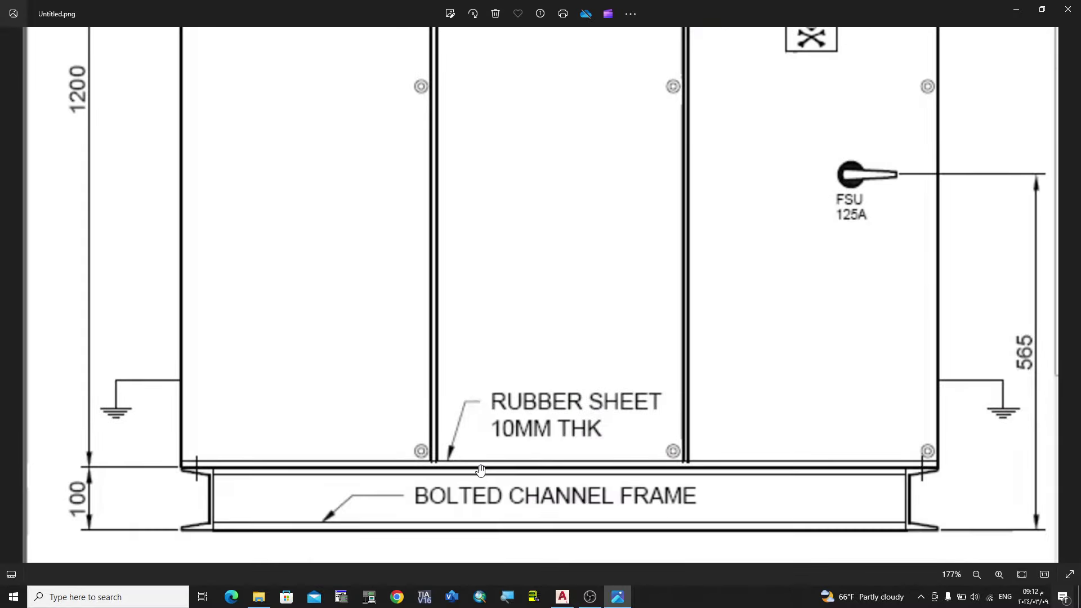
Step: Draw a radius-10 circle just below the left panel section's top edge
{"action": "key", "text": "alt+Tab"}
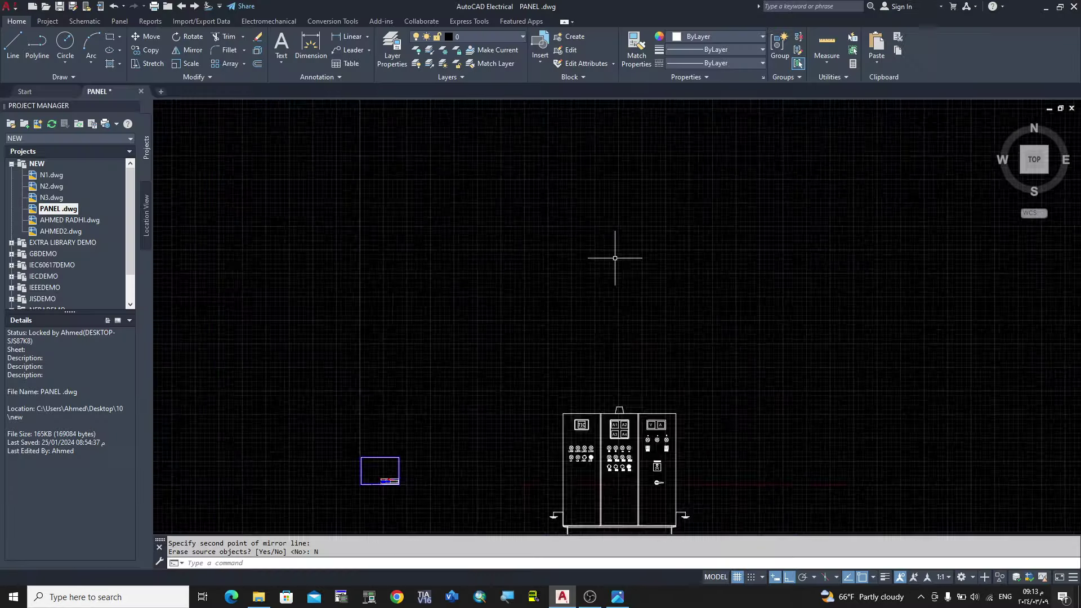
{"action": "scroll", "coordinate": [591, 435], "scroll_direction": "up", "scroll_amount": 2}
{"action": "middle_click_drag", "start_coordinate": [591, 434], "coordinate": [591, 219]}
{"action": "scroll", "coordinate": [538, 181], "scroll_direction": "up", "scroll_amount": 3}
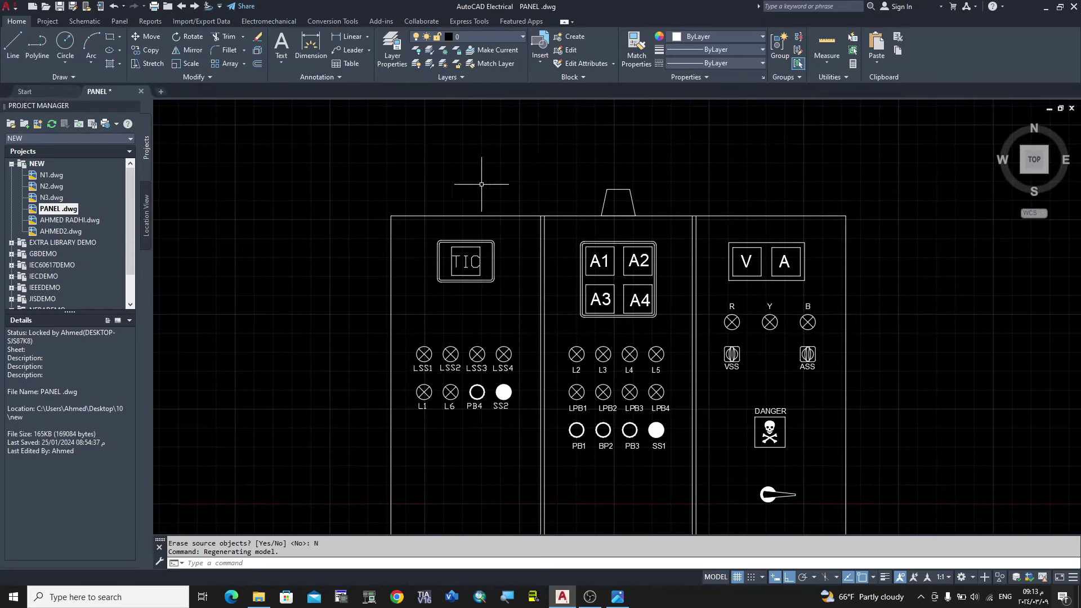
{"action": "scroll", "coordinate": [487, 179], "scroll_direction": "up", "scroll_amount": 4}
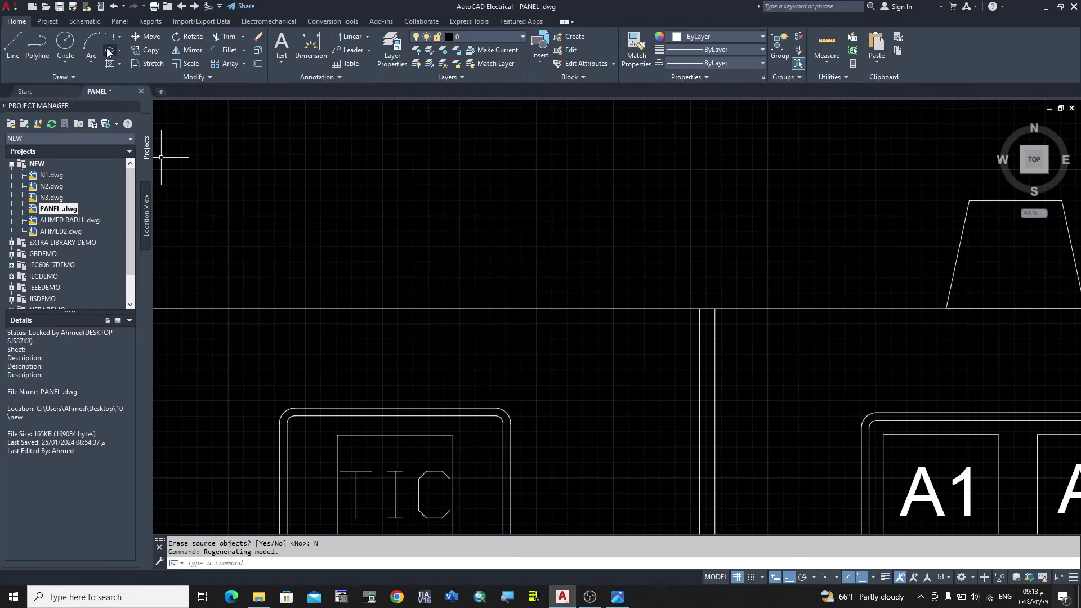
{"action": "left_click", "coordinate": [67, 42]}
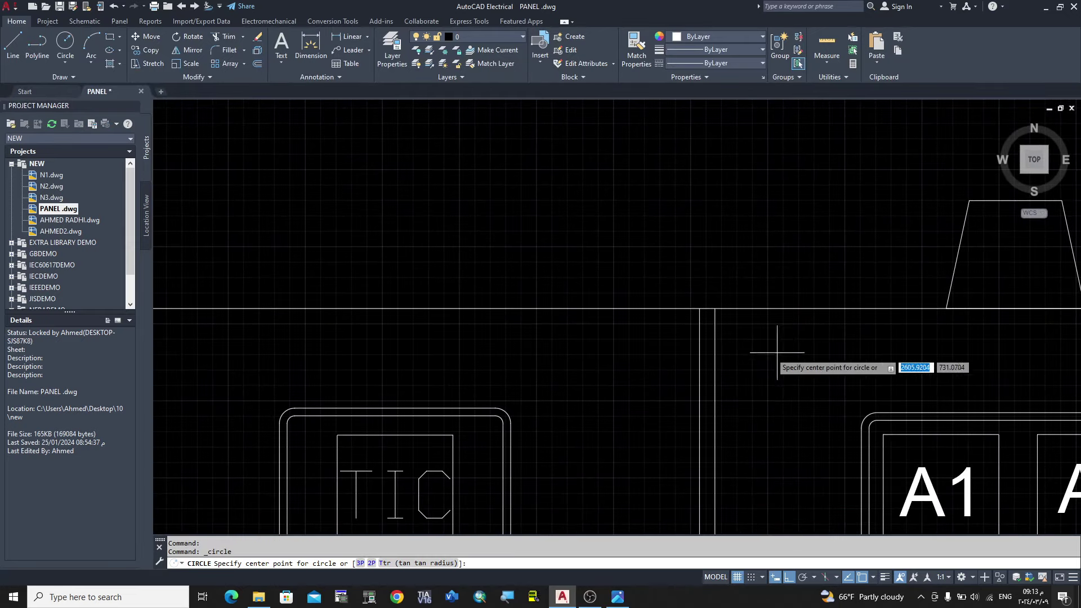
{"action": "left_click", "coordinate": [628, 331]}
{"action": "type", "text": "10"}
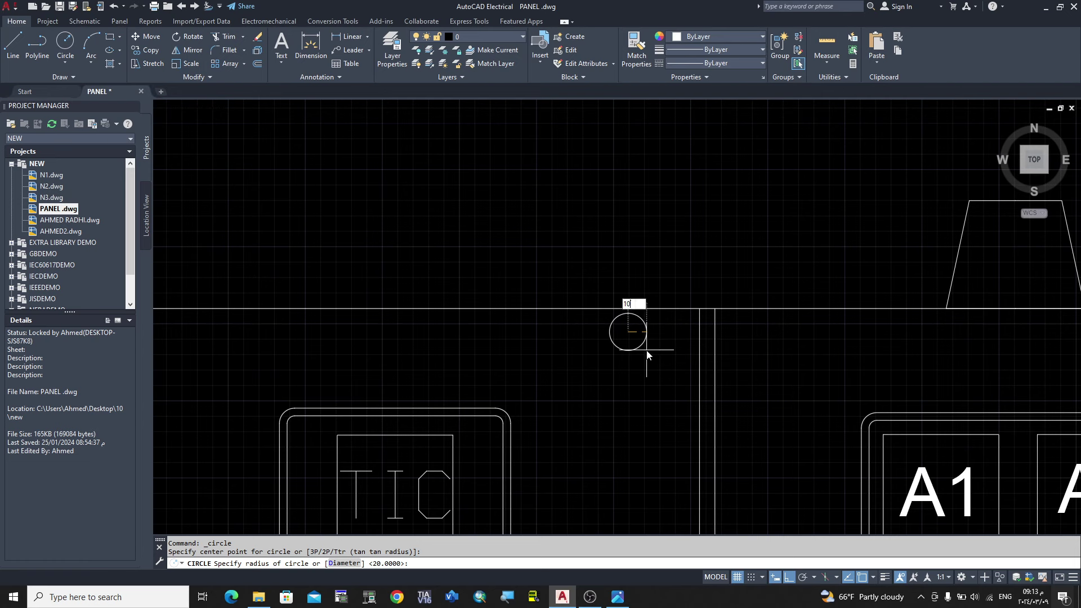
{"action": "key", "text": "Return"}
Step: Move the circle by its centre rightward, closer to the divider line
{"action": "left_click", "coordinate": [645, 340]}
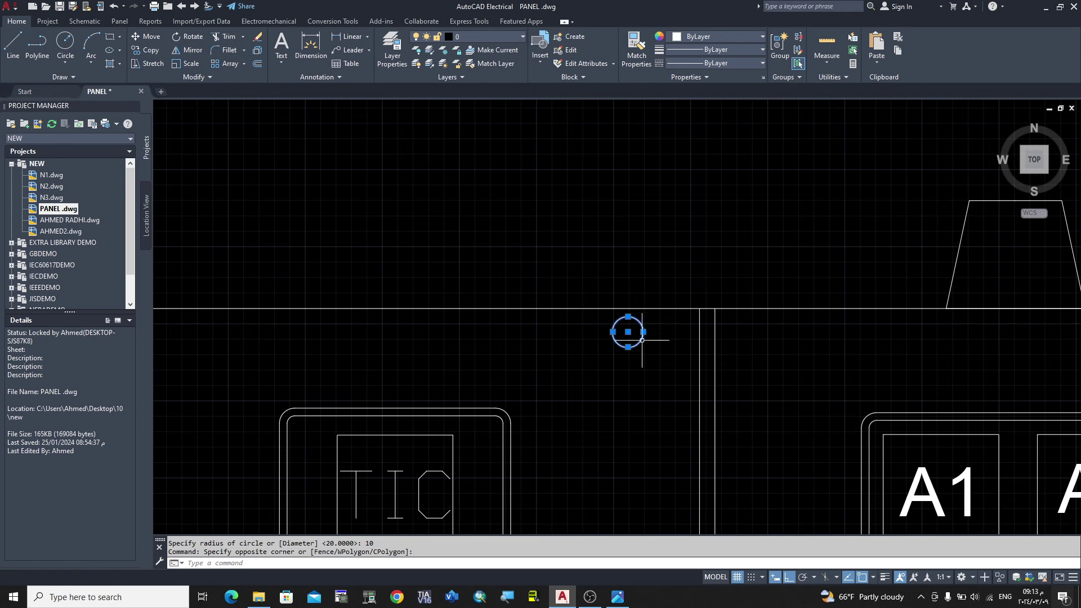
{"action": "left_click", "coordinate": [151, 36]}
{"action": "left_click", "coordinate": [628, 332]}
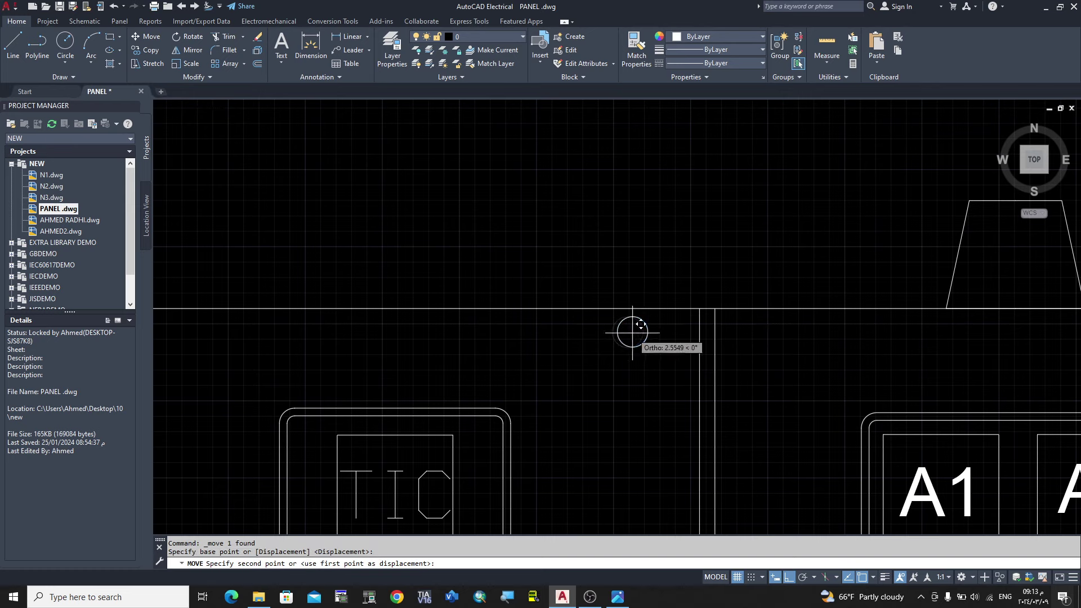
{"action": "left_click", "coordinate": [672, 359]}
{"action": "key", "text": "Escape"}
{"action": "scroll", "coordinate": [727, 347], "scroll_direction": "up", "scroll_amount": 4}
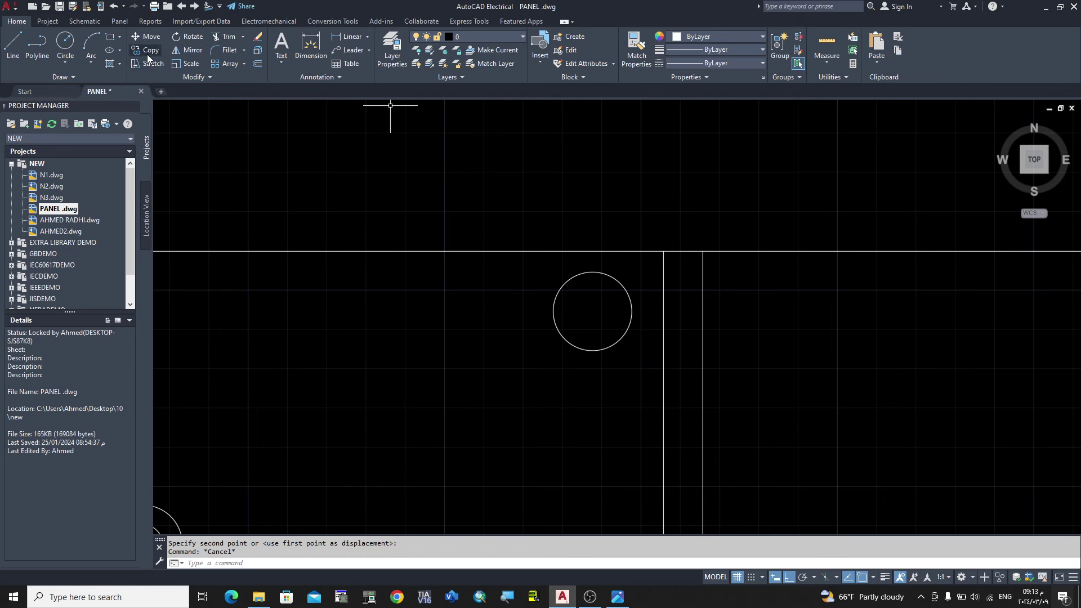
Step: Offset the bolt circle 5 units inward to create a concentric inner circle
{"action": "left_click", "coordinate": [257, 63]}
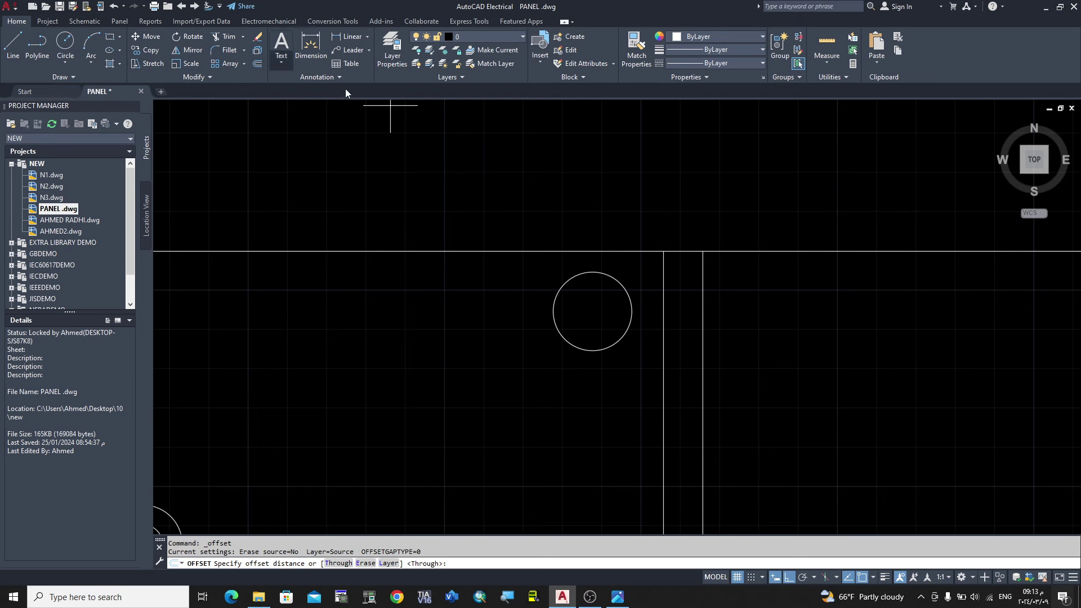
{"action": "key", "text": "Return"}
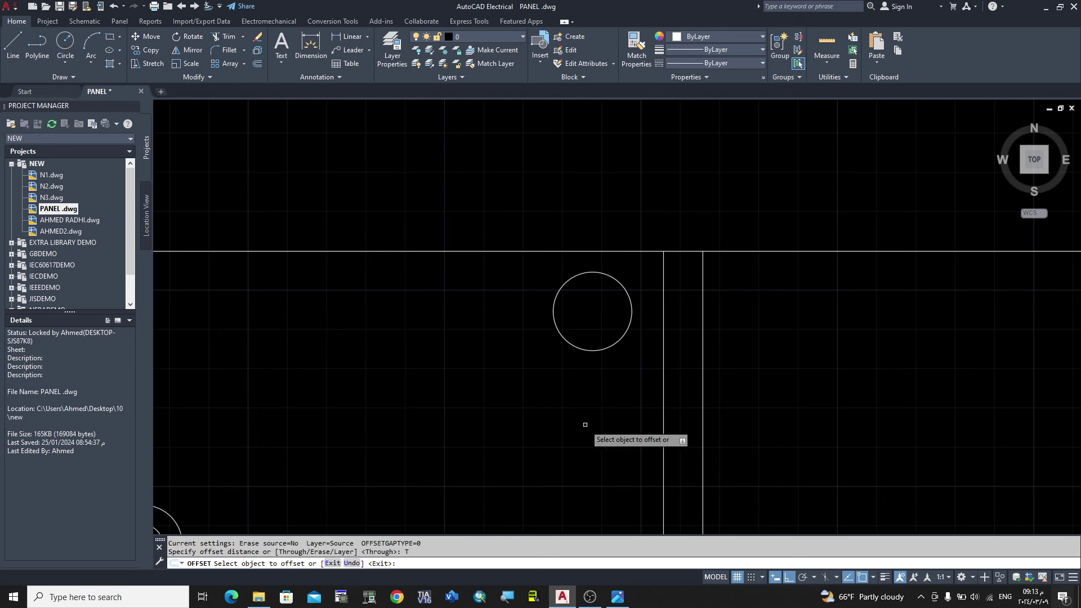
{"action": "left_click", "coordinate": [621, 282]}
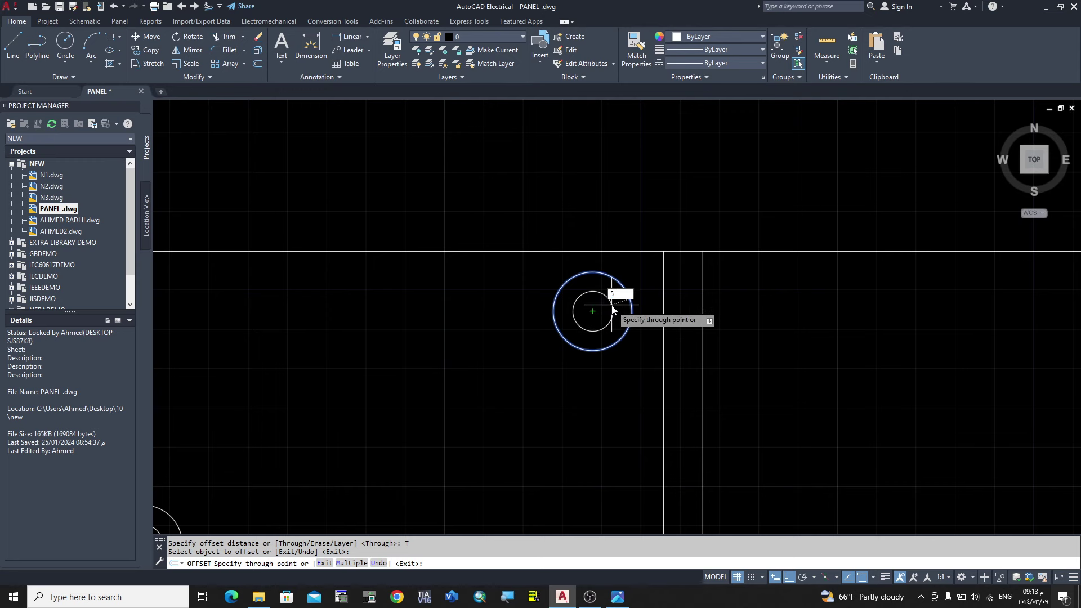
{"action": "key", "text": "Return"}
{"action": "scroll", "coordinate": [632, 338], "scroll_direction": "up", "scroll_amount": 2}
{"action": "scroll", "coordinate": [564, 453], "scroll_direction": "down", "scroll_amount": 4}
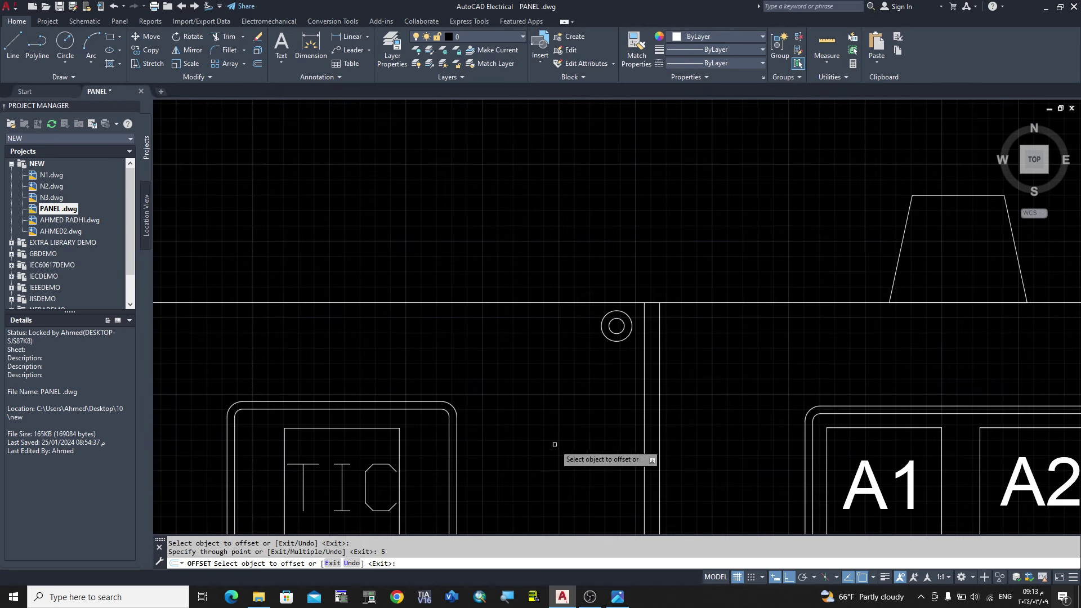
{"action": "scroll", "coordinate": [497, 414], "scroll_direction": "down", "scroll_amount": 3}
{"action": "scroll", "coordinate": [541, 388], "scroll_direction": "up", "scroll_amount": 3}
{"action": "scroll", "coordinate": [555, 338], "scroll_direction": "up", "scroll_amount": 6}
{"action": "key", "text": "Escape"}
{"action": "key", "text": "Escape"}
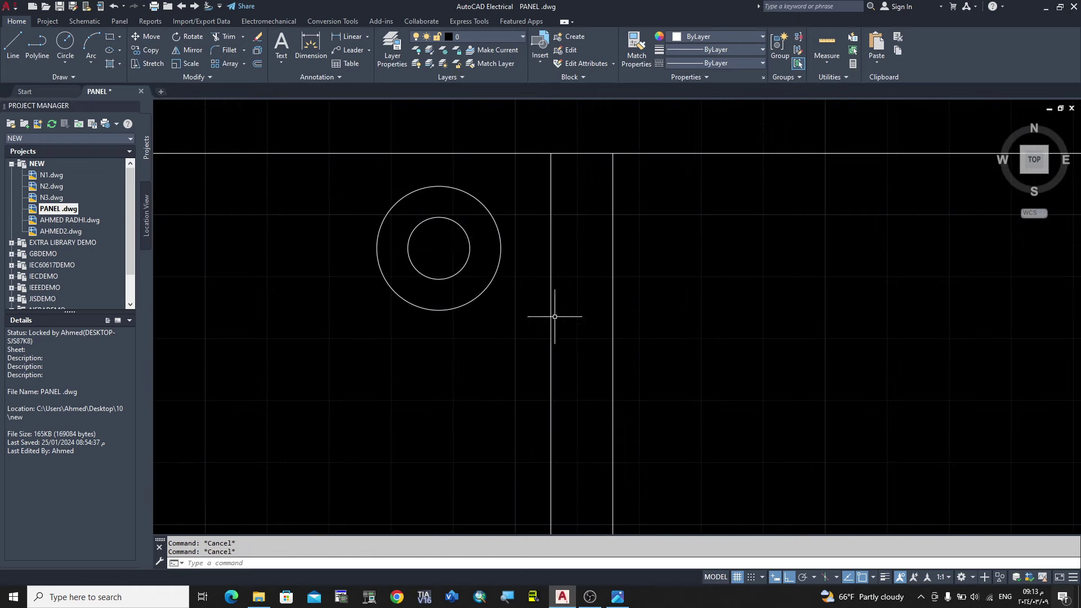
Step: Move both circles together by their centre, with object snap turned off
{"action": "left_click", "coordinate": [366, 188]}
{"action": "left_click", "coordinate": [518, 290]}
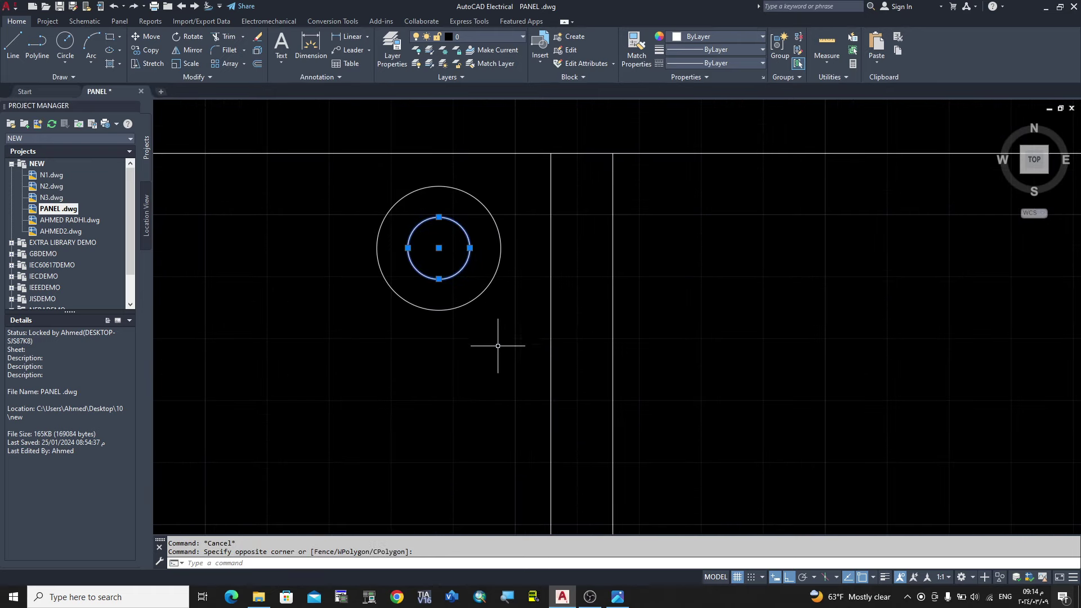
{"action": "left_click", "coordinate": [501, 181]}
{"action": "left_click", "coordinate": [326, 332]}
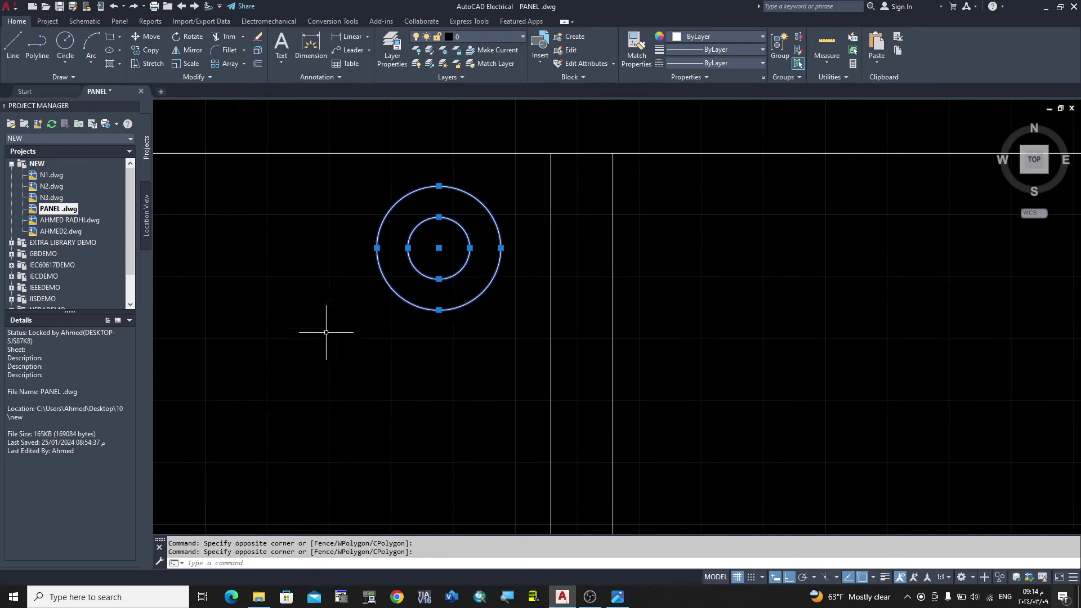
{"action": "left_click", "coordinate": [147, 36]}
{"action": "left_click", "coordinate": [439, 248]}
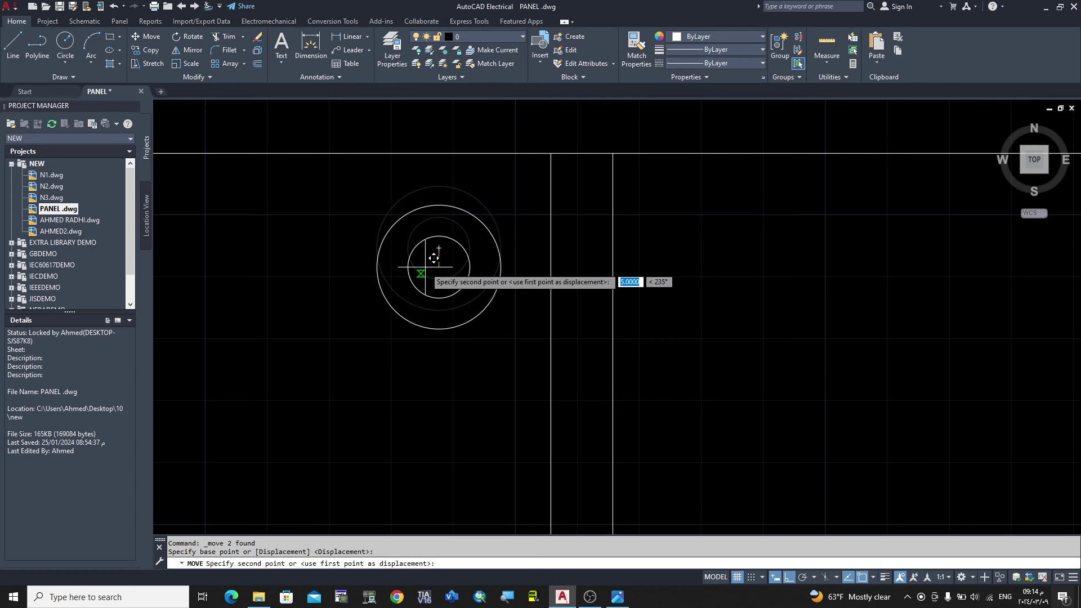
{"action": "left_click", "coordinate": [867, 580]}
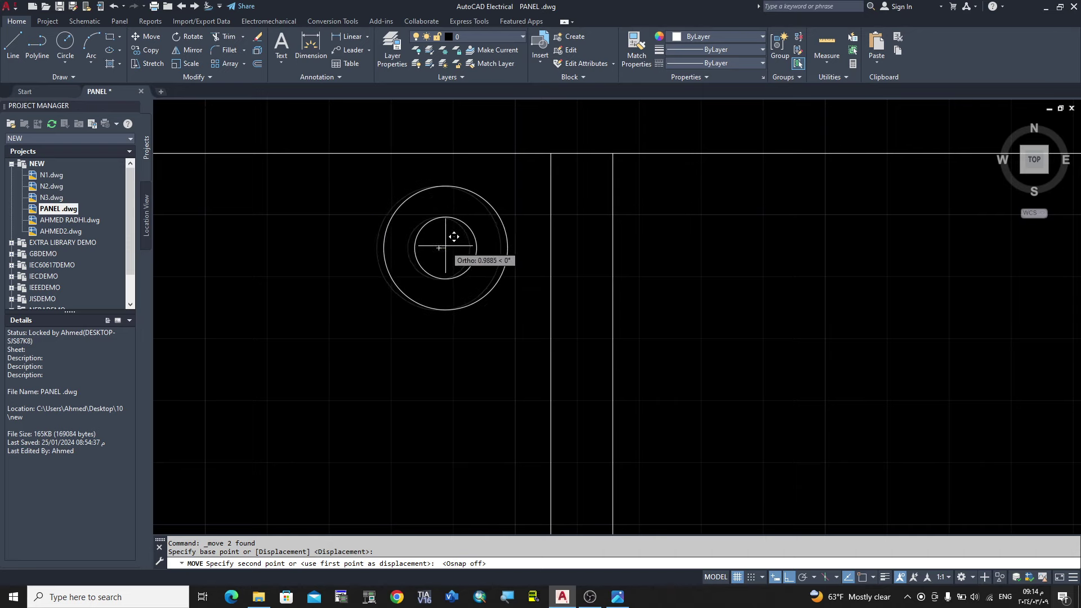
{"action": "key", "text": "Escape"}
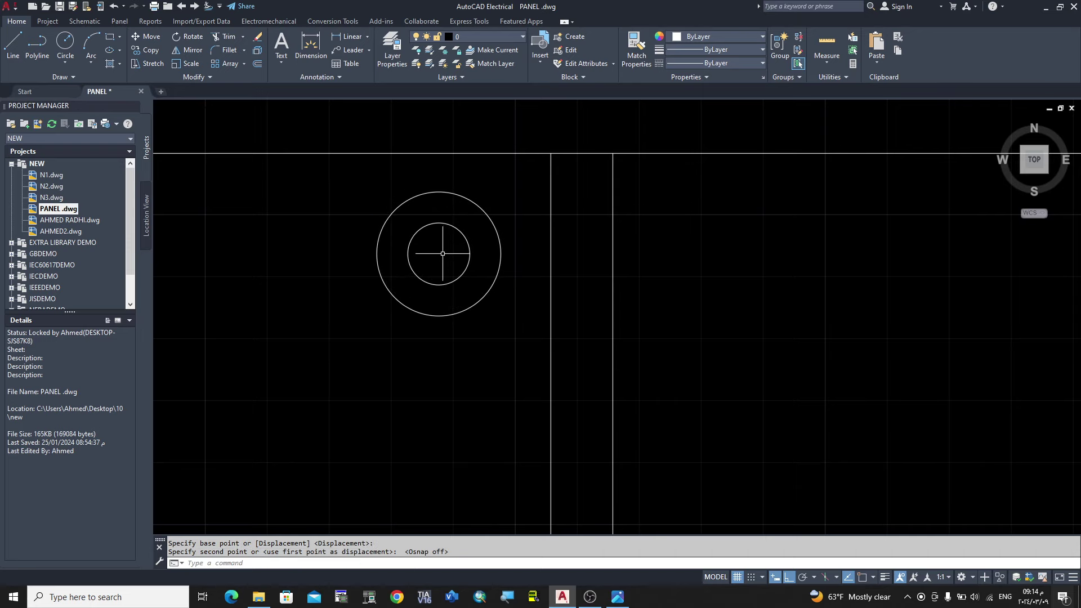
{"action": "scroll", "coordinate": [473, 304], "scroll_direction": "down", "scroll_amount": 3}
{"action": "scroll", "coordinate": [484, 329], "scroll_direction": "down", "scroll_amount": 7}
{"action": "scroll", "coordinate": [509, 340], "scroll_direction": "up", "scroll_amount": 2}
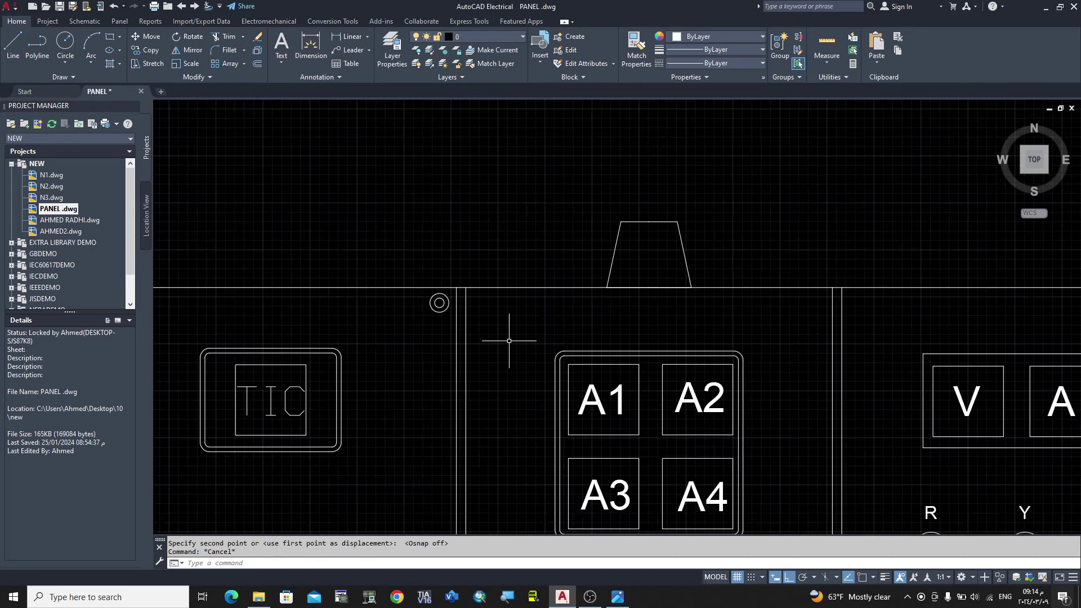
{"action": "scroll", "coordinate": [315, 232], "scroll_direction": "up", "scroll_amount": 6}
Step: Copy the window-selected bolt circle pair to the next section's top-right corner
{"action": "left_click", "coordinate": [315, 232]}
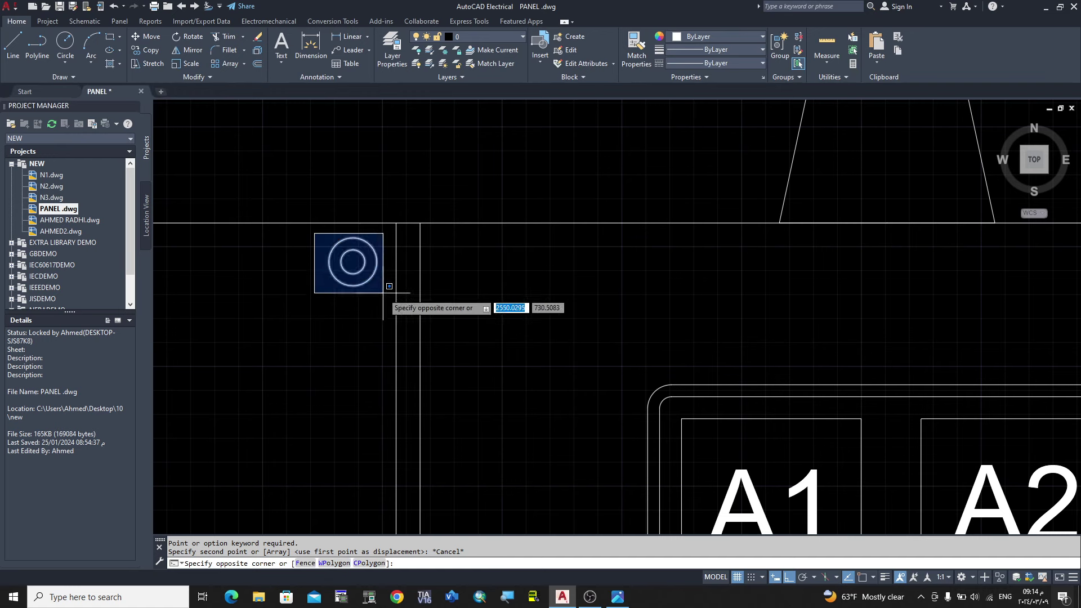
{"action": "left_click", "coordinate": [378, 304]}
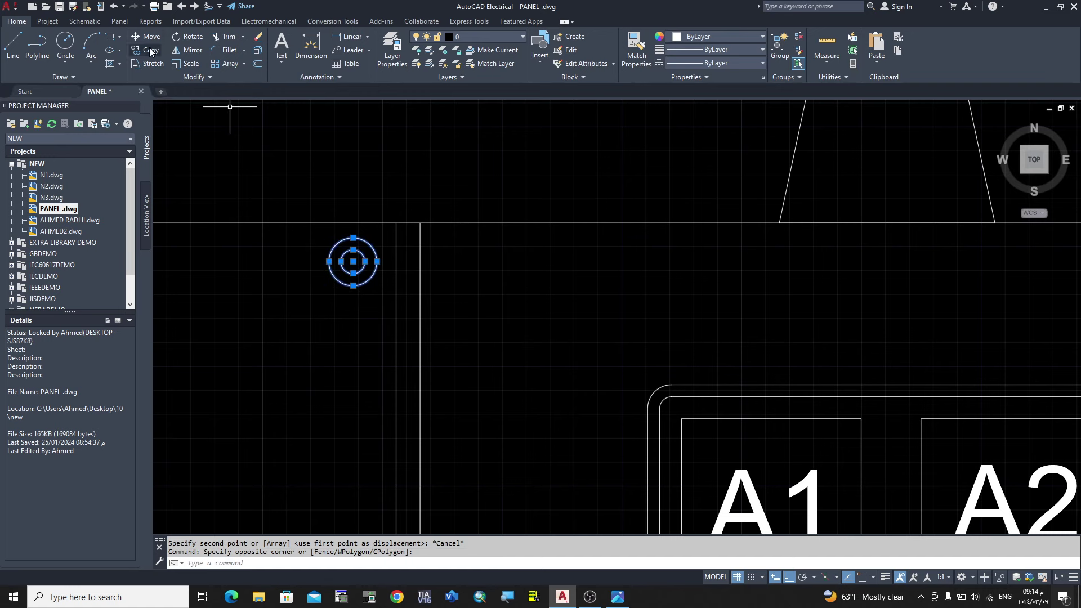
{"action": "left_click", "coordinate": [150, 50]}
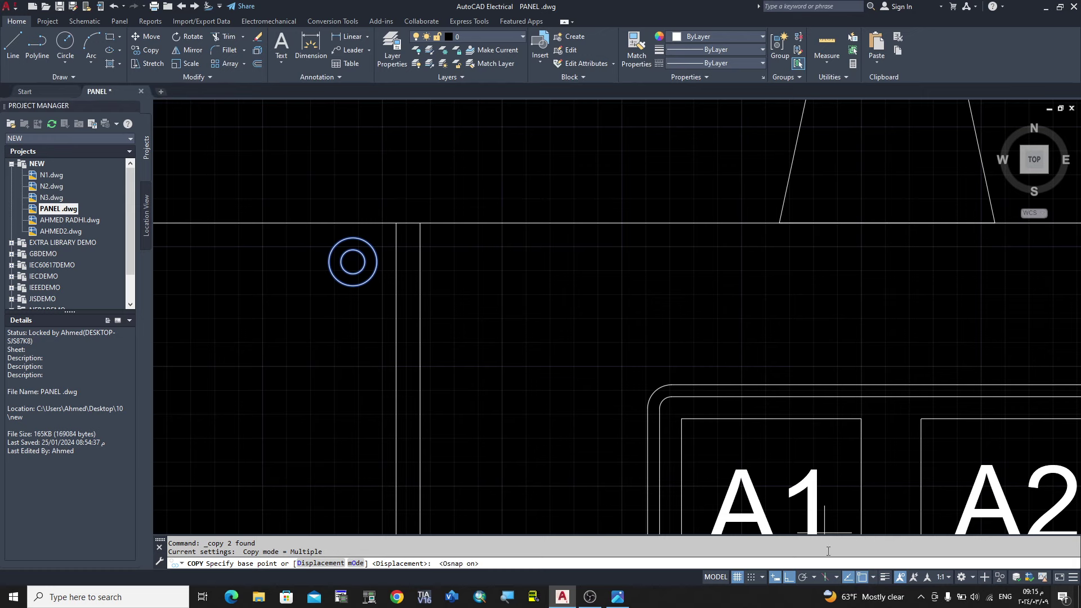
{"action": "left_click", "coordinate": [392, 223]}
{"action": "scroll", "coordinate": [415, 307], "scroll_direction": "down", "scroll_amount": 5}
{"action": "scroll", "coordinate": [510, 286], "scroll_direction": "up", "scroll_amount": 9}
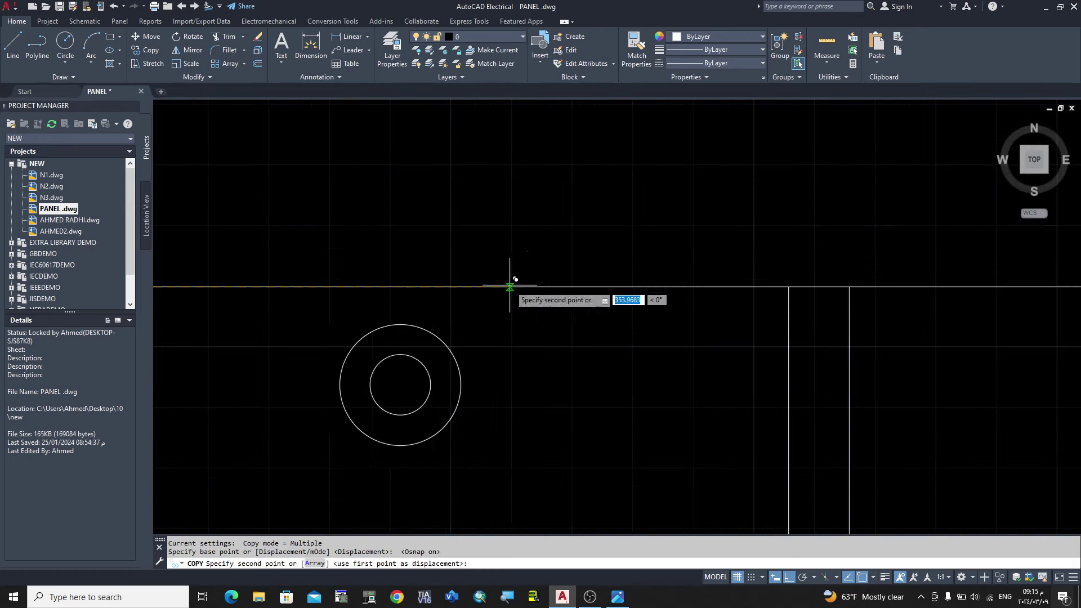
{"action": "scroll", "coordinate": [357, 306], "scroll_direction": "down", "scroll_amount": 5}
{"action": "scroll", "coordinate": [564, 345], "scroll_direction": "down", "scroll_amount": 2}
{"action": "scroll", "coordinate": [430, 289], "scroll_direction": "up", "scroll_amount": 4}
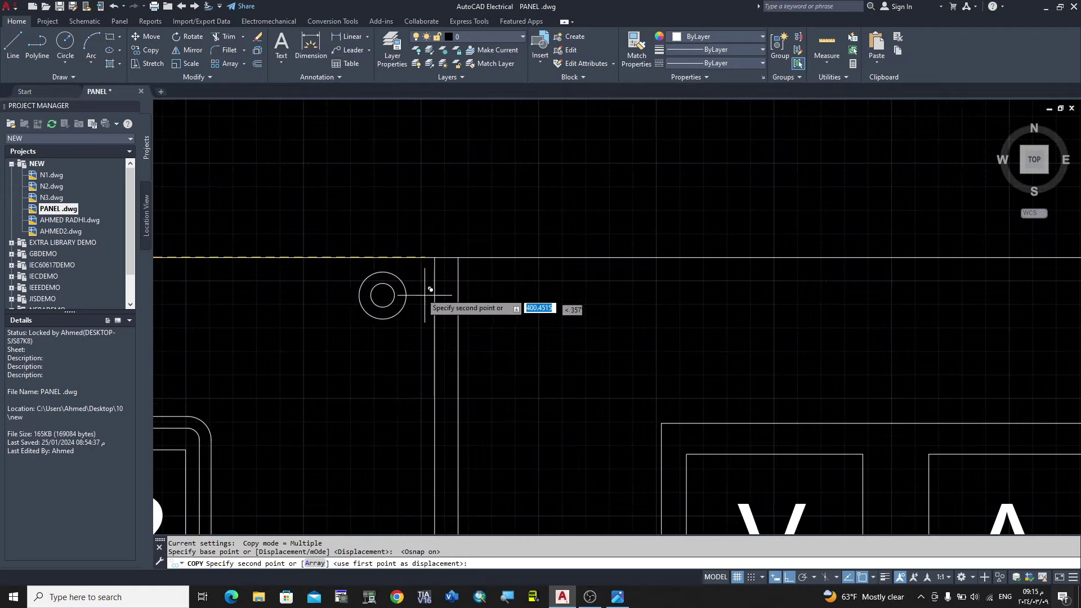
{"action": "left_click", "coordinate": [437, 252]}
{"action": "scroll", "coordinate": [351, 385], "scroll_direction": "down", "scroll_amount": 4}
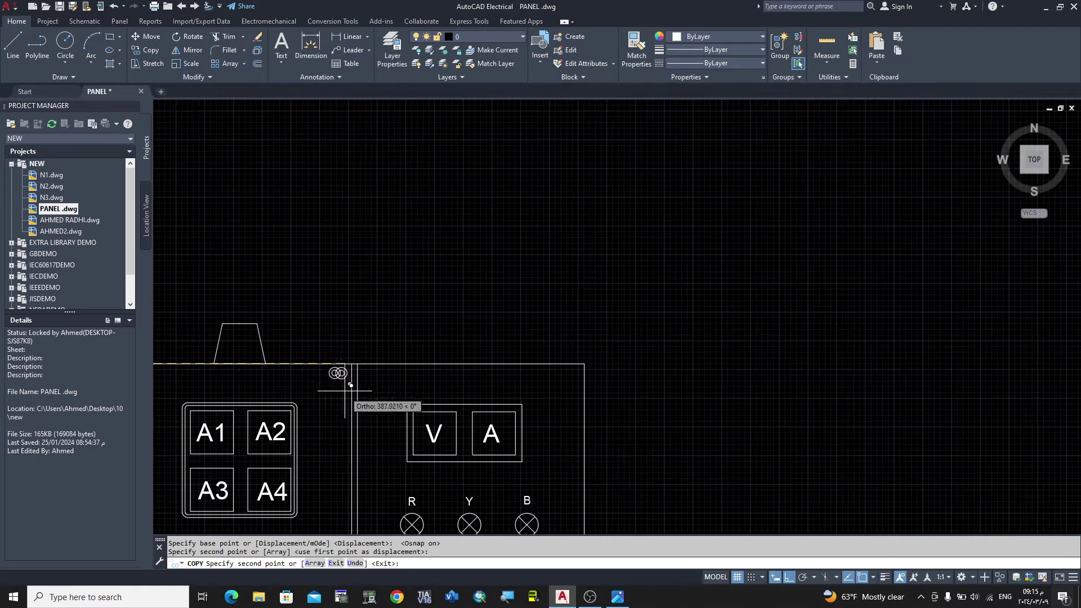
{"action": "scroll", "coordinate": [560, 362], "scroll_direction": "up", "scroll_amount": 2}
{"action": "scroll", "coordinate": [603, 362], "scroll_direction": "up", "scroll_amount": 6}
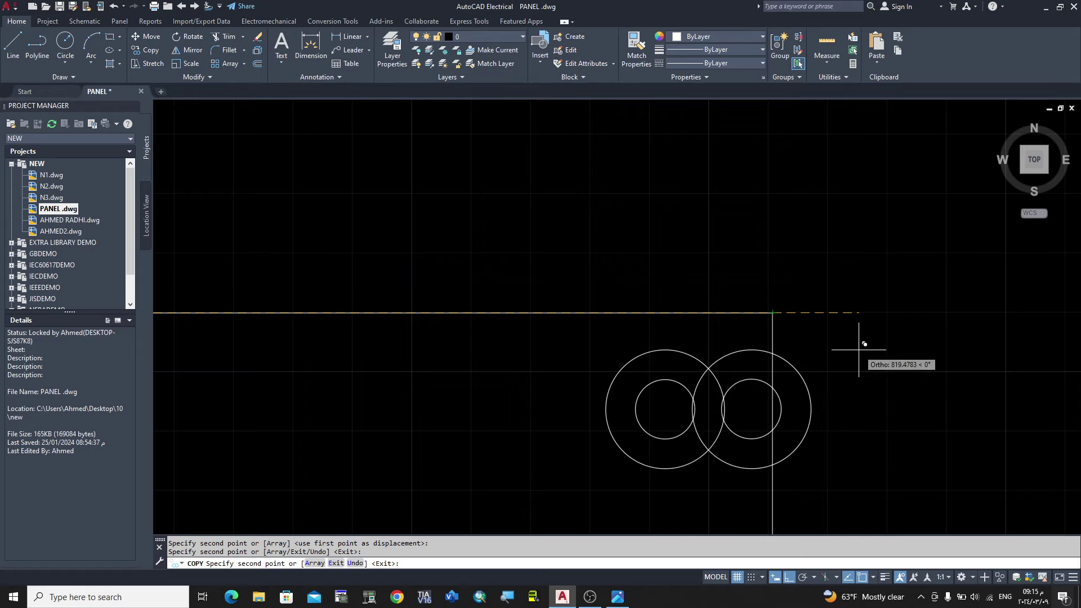
{"action": "key", "text": "Return"}
Step: Compare the drawing with the reference panel image
{"action": "scroll", "coordinate": [806, 326], "scroll_direction": "down", "scroll_amount": 10}
{"action": "scroll", "coordinate": [670, 276], "scroll_direction": "up", "scroll_amount": 2}
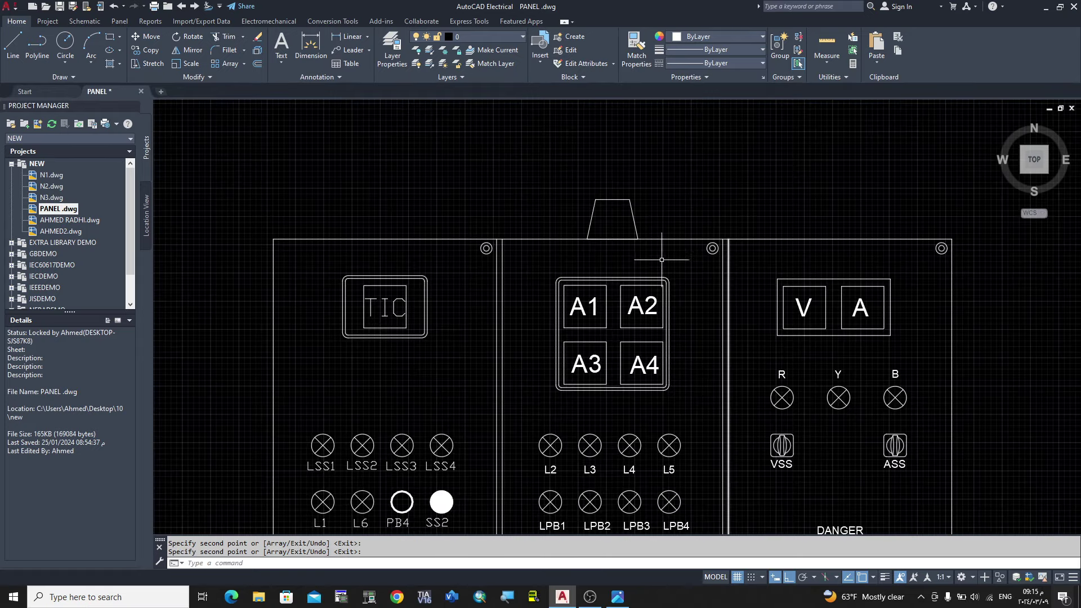
{"action": "scroll", "coordinate": [575, 236], "scroll_direction": "down", "scroll_amount": 5}
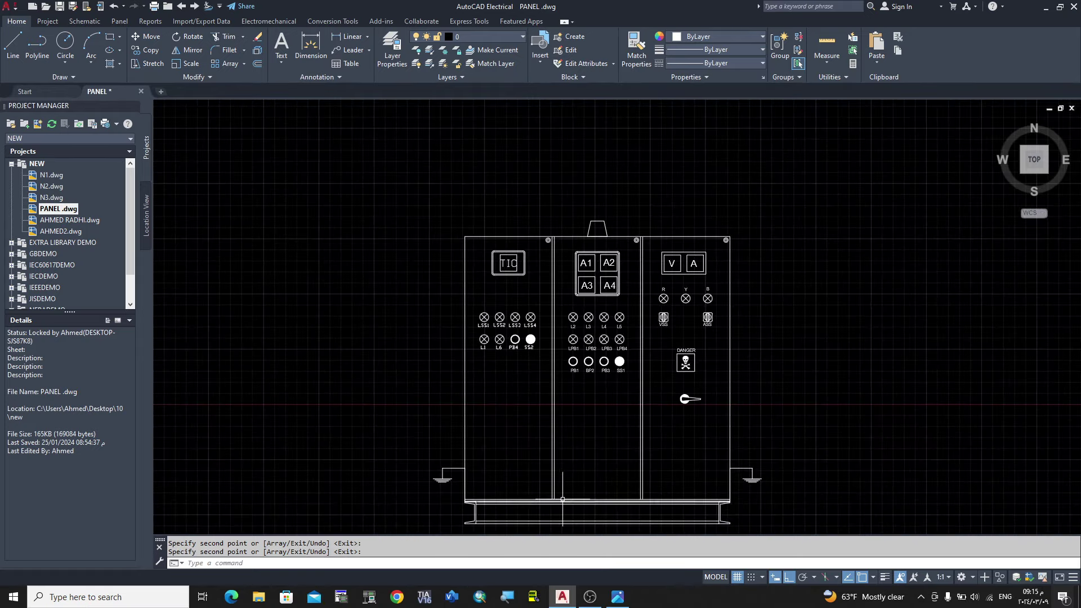
{"action": "scroll", "coordinate": [585, 532], "scroll_direction": "up", "scroll_amount": 3}
{"action": "key", "text": "alt+Tab"}
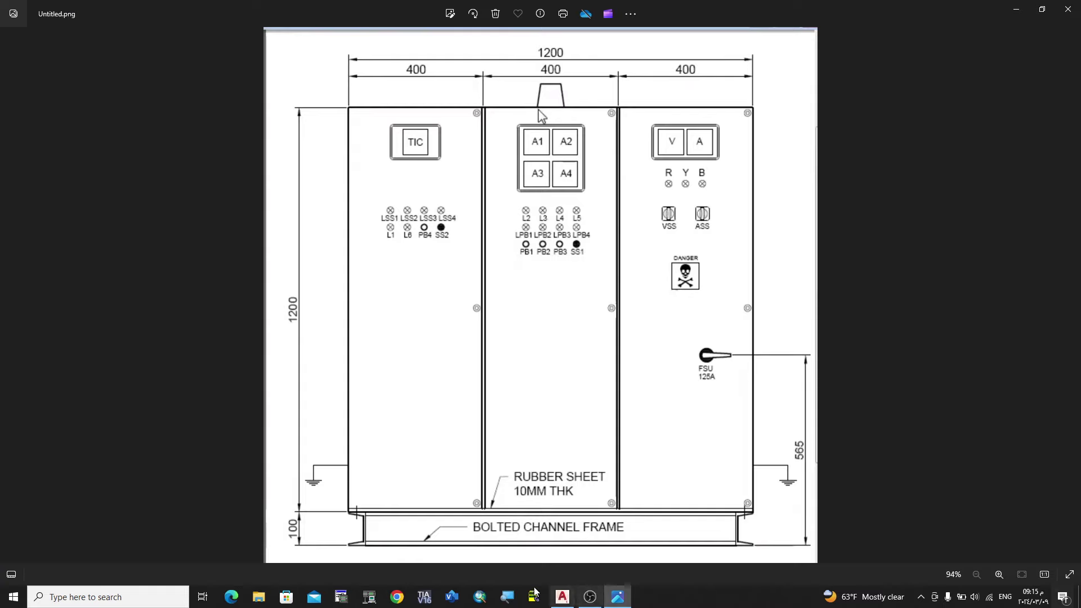
{"action": "key", "text": "alt+Tab"}
{"action": "key", "text": "alt+Tab"}
{"action": "key", "text": "alt+Tab"}
Step: Copy a selected bolt circle pair with CO to a lower position on the panel
{"action": "scroll", "coordinate": [567, 261], "scroll_direction": "up", "scroll_amount": 3}
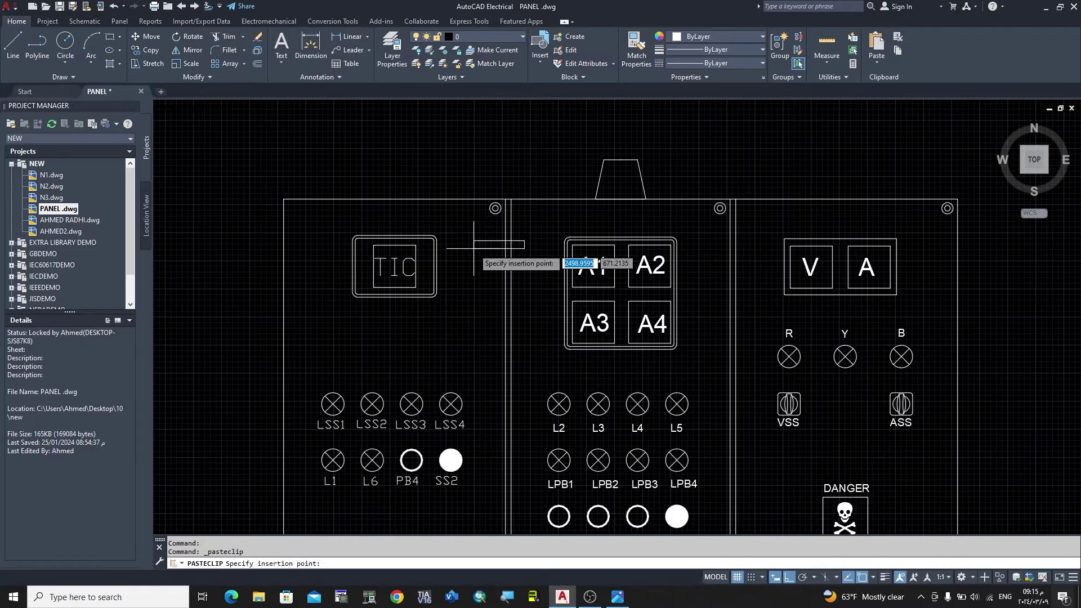
{"action": "scroll", "coordinate": [533, 256], "scroll_direction": "up", "scroll_amount": 5}
{"action": "left_click", "coordinate": [444, 163]}
{"action": "scroll", "coordinate": [530, 270], "scroll_direction": "down", "scroll_amount": 3}
{"action": "scroll", "coordinate": [563, 287], "scroll_direction": "up", "scroll_amount": 3}
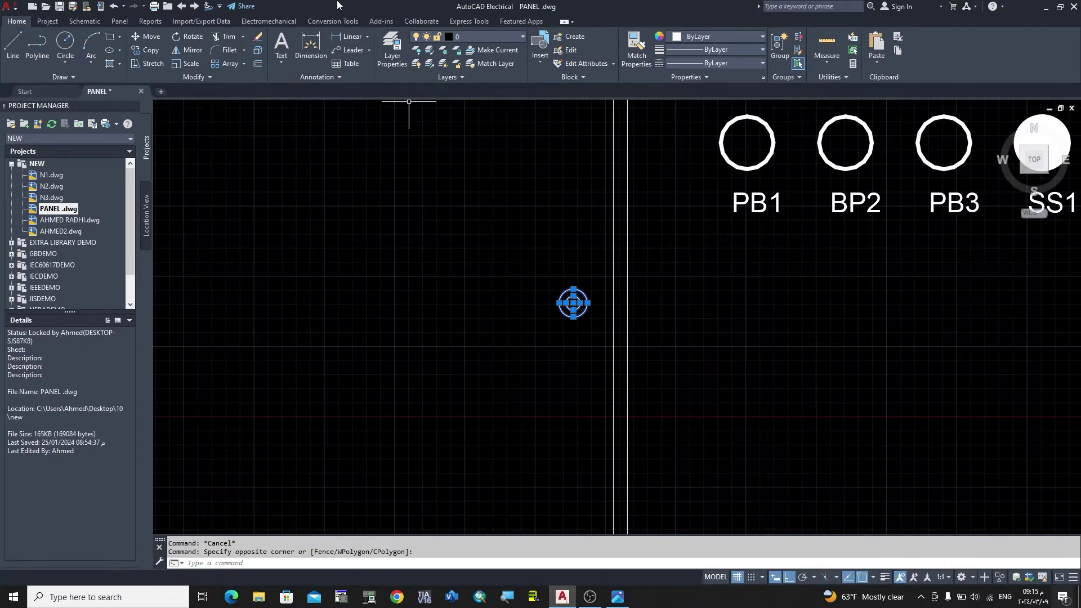
{"action": "left_click", "coordinate": [572, 302]}
{"action": "type", "text": "co"}
{"action": "key", "text": "space"}
{"action": "scroll", "coordinate": [683, 289], "scroll_direction": "down", "scroll_amount": 3}
{"action": "scroll", "coordinate": [560, 349], "scroll_direction": "up", "scroll_amount": 3}
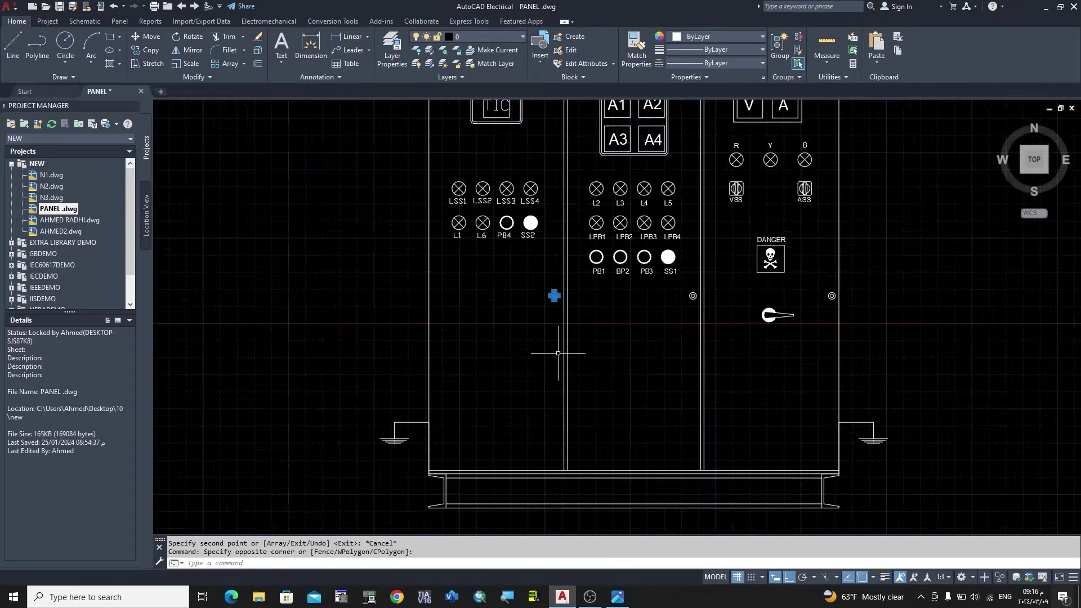
{"action": "scroll", "coordinate": [620, 366], "scroll_direction": "up", "scroll_amount": 2}
{"action": "left_click", "coordinate": [638, 380]}
{"action": "key", "text": "Escape"}
Step: Copy the bolt circle again from a new base point for the bottom corners
{"action": "type", "text": "co"}
{"action": "key", "text": "space"}
{"action": "left_click", "coordinate": [651, 367]}
{"action": "scroll", "coordinate": [808, 349], "scroll_direction": "down", "scroll_amount": 3}
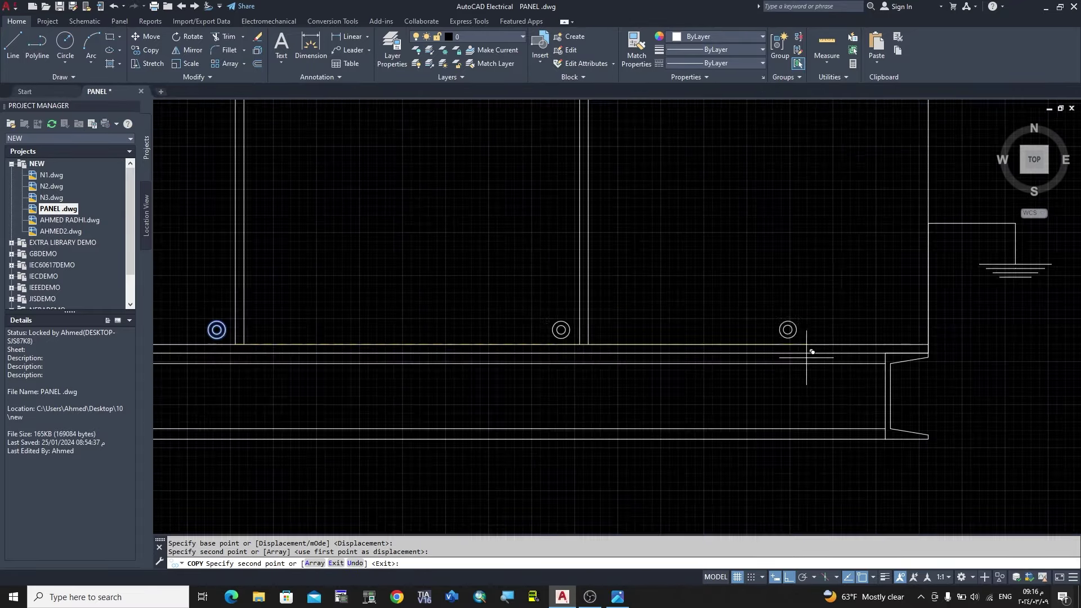
{"action": "scroll", "coordinate": [809, 350], "scroll_direction": "up", "scroll_amount": 3}
{"action": "scroll", "coordinate": [655, 268], "scroll_direction": "down", "scroll_amount": 3}
{"action": "scroll", "coordinate": [774, 361], "scroll_direction": "up", "scroll_amount": 3}
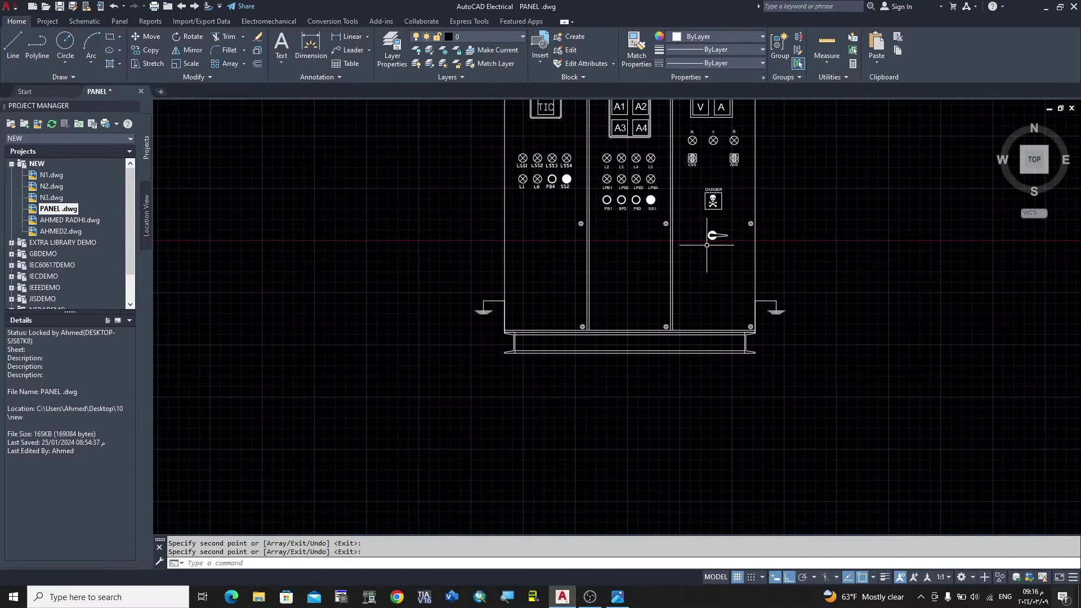
{"action": "scroll", "coordinate": [676, 397], "scroll_direction": "down", "scroll_amount": 2}
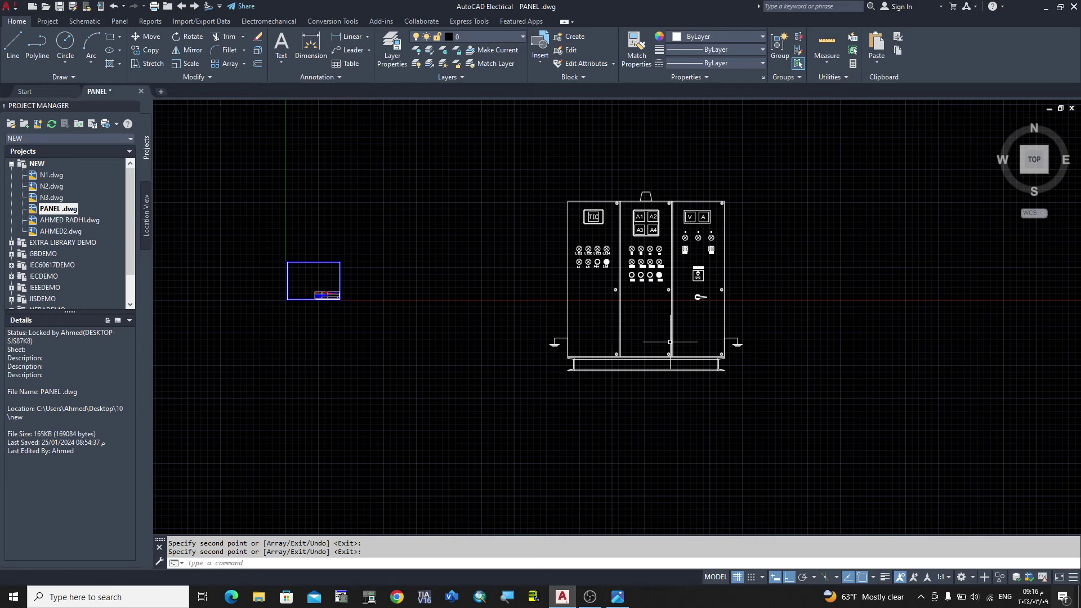
{"action": "scroll", "coordinate": [694, 222], "scroll_direction": "up", "scroll_amount": 4}
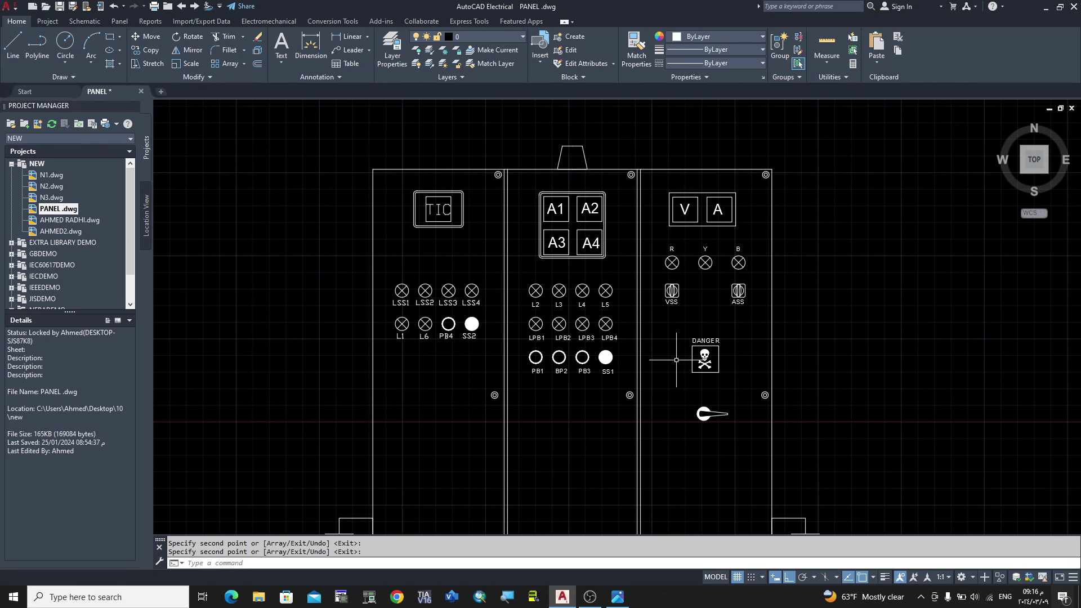
{"action": "right_click", "coordinate": [676, 360]}
{"action": "left_click", "coordinate": [864, 300]}
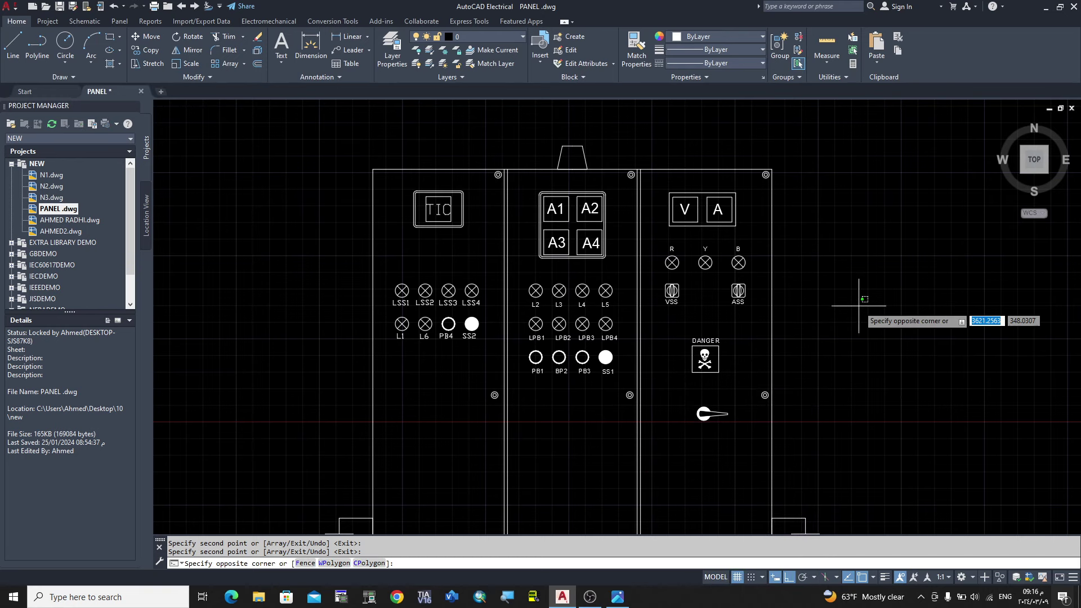
{"action": "key", "text": "Escape"}
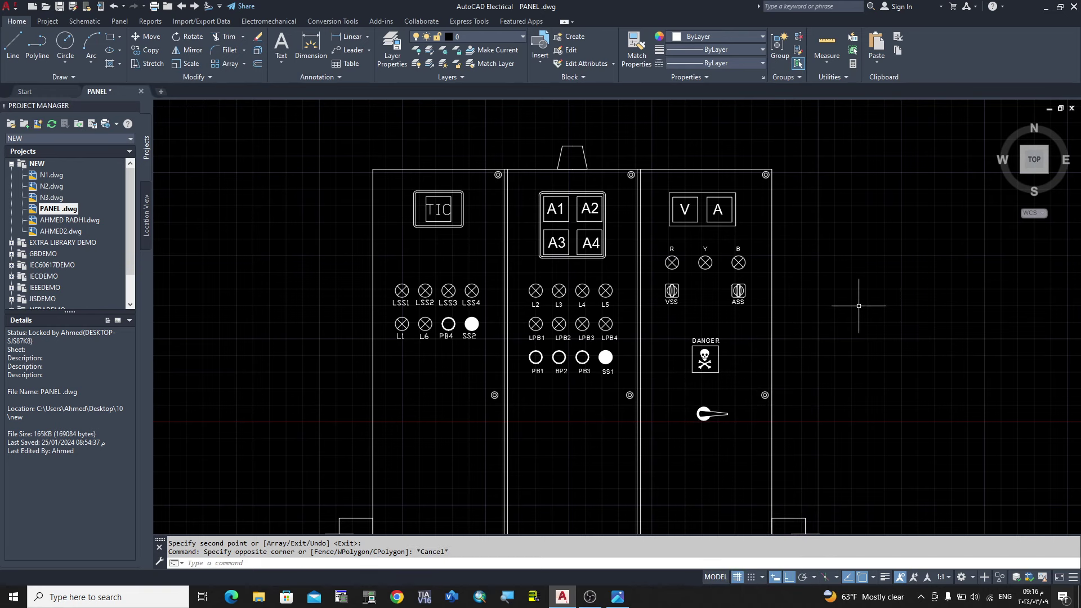